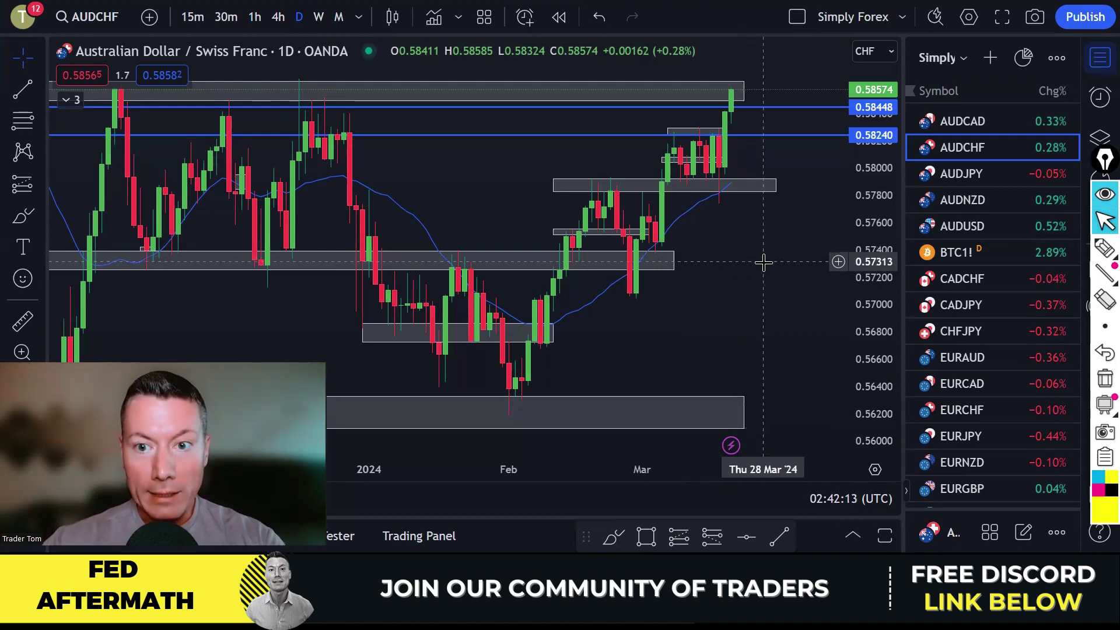
- Trace the AUDCHF daily zigzag swings in yellow from the February high to the March breakout, ending in an upward arrow
scroll(763, 263, up, 1)
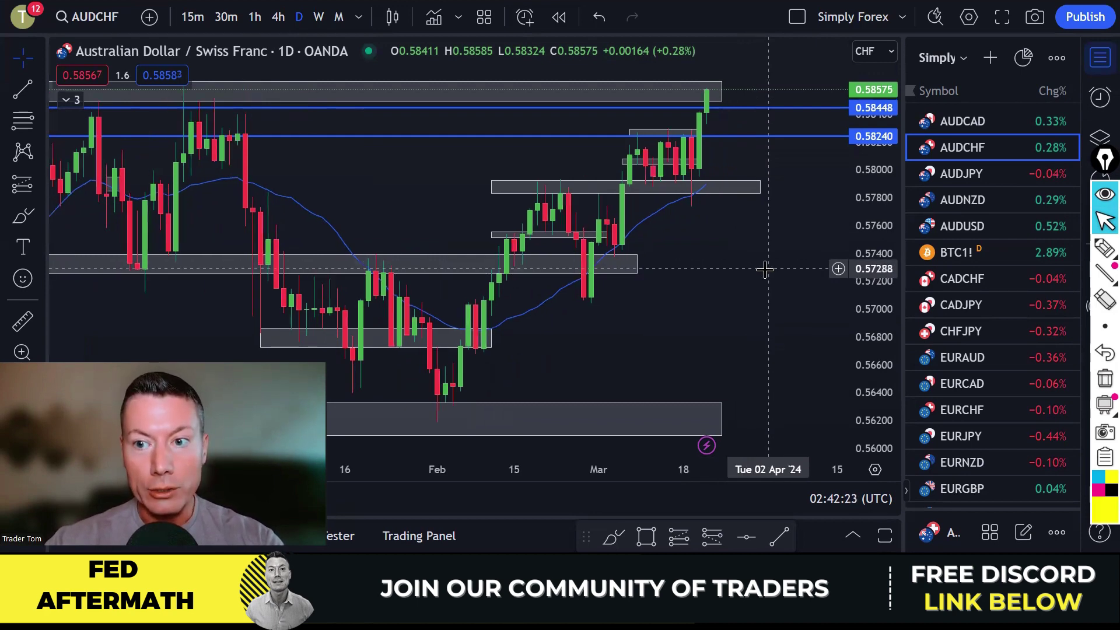
drag(768, 268, 670, 295)
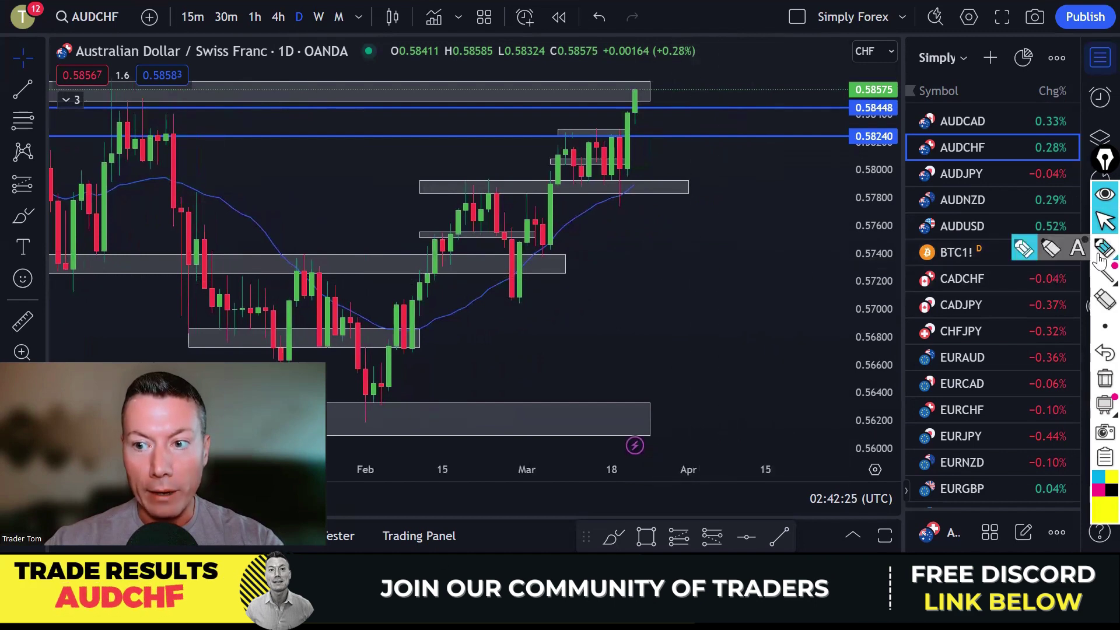
click(1024, 248)
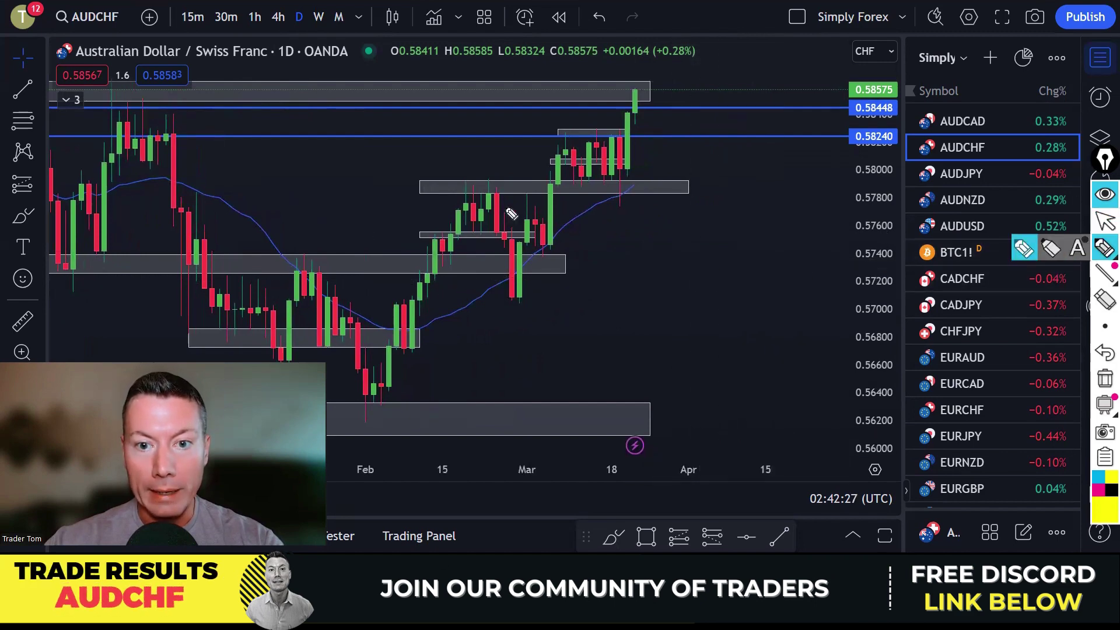
mouse_move(486, 182)
mouse_down()
mouse_move(501, 256)
mouse_move(522, 266)
mouse_move(532, 198)
mouse_move(544, 245)
mouse_move(571, 146)
mouse_move(590, 180)
mouse_move(595, 136)
mouse_move(621, 181)
mouse_move(640, 126)
mouse_up()
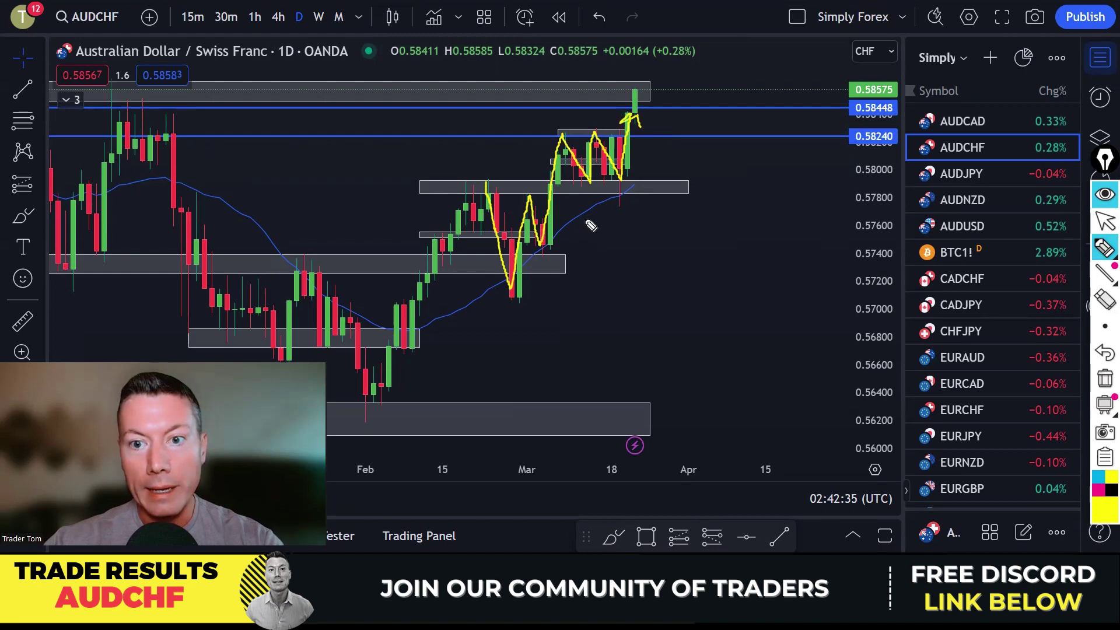
- Underscore the swing lows and mark the swing highs with short horizontal strokes, then clear all annotations from the AUDCHF daily chart
drag(508, 292, 537, 293)
drag(534, 248, 589, 248)
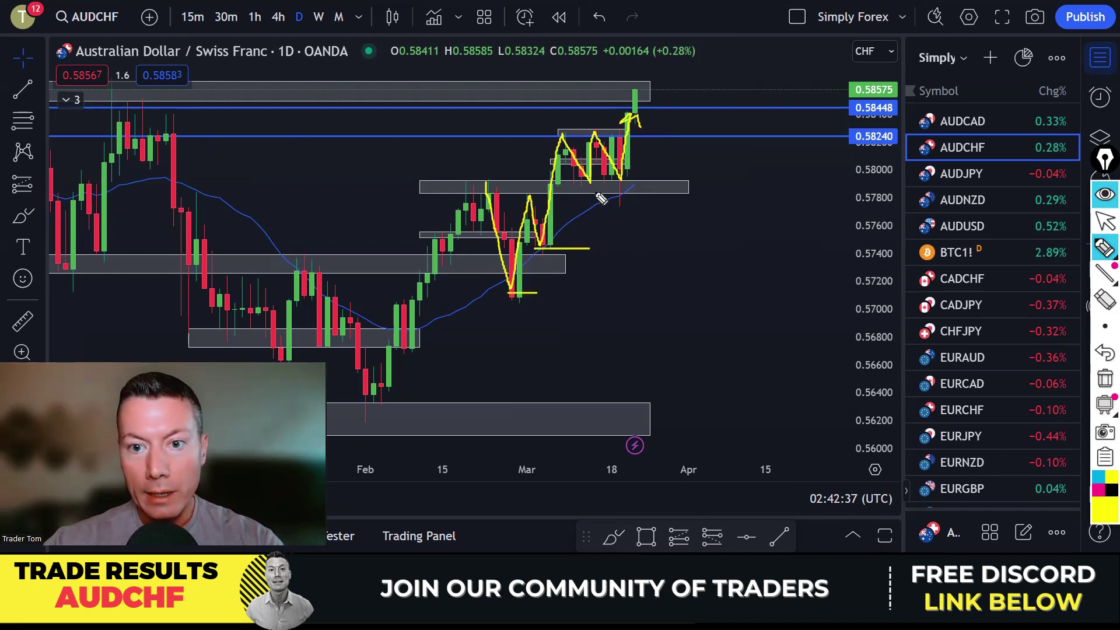
drag(576, 188, 630, 188)
drag(500, 188, 532, 188)
drag(559, 131, 633, 131)
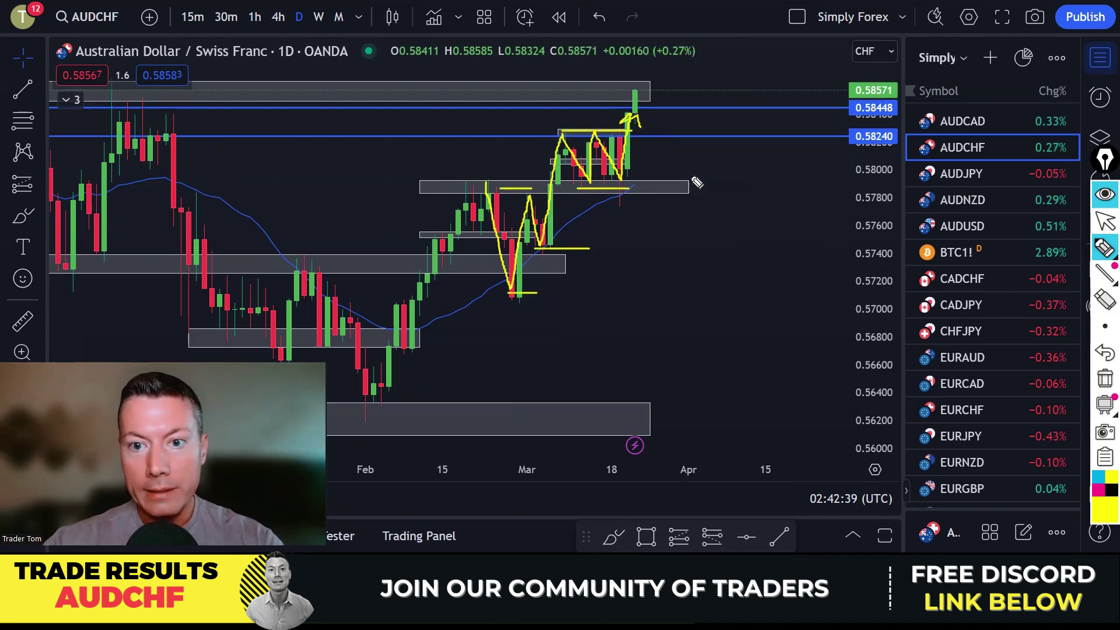
click(1102, 380)
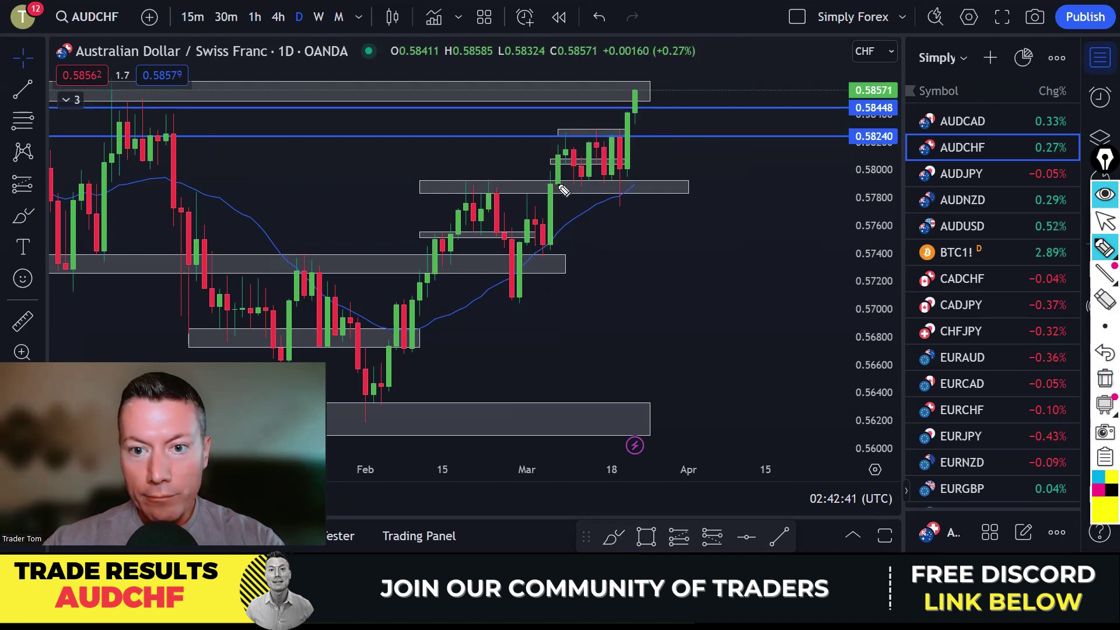
- Mark the March consolidation range, circle the dip below it with arrows up to 0.58240 and 0.58448, then clear the annotations
drag(560, 185, 641, 184)
drag(566, 130, 631, 130)
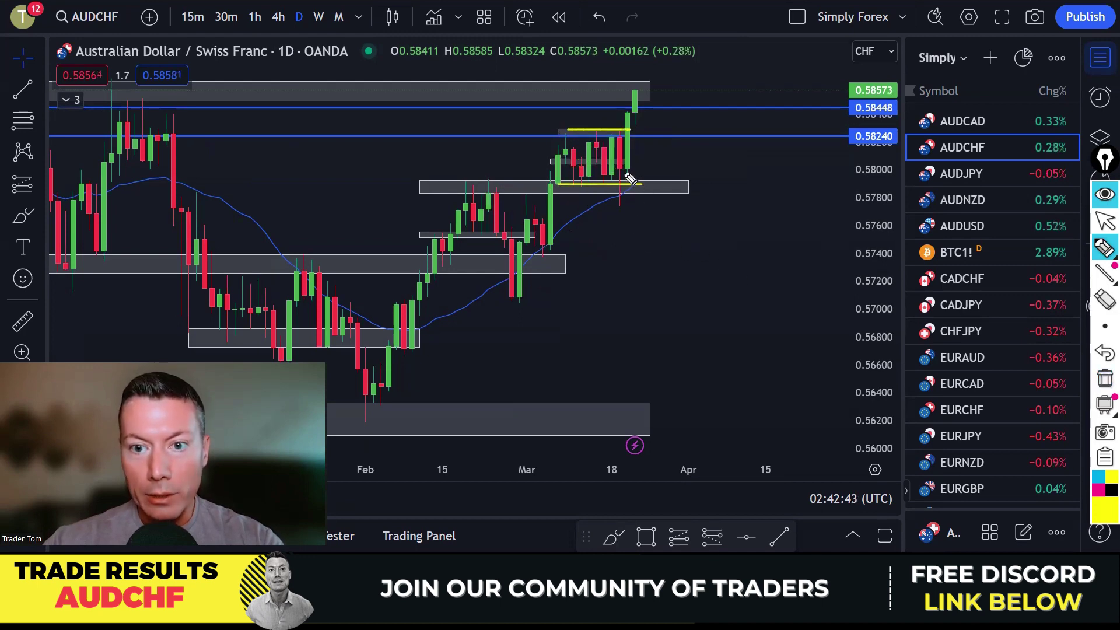
mouse_move(628, 174)
mouse_down()
mouse_move(636, 200)
mouse_move(626, 197)
mouse_up()
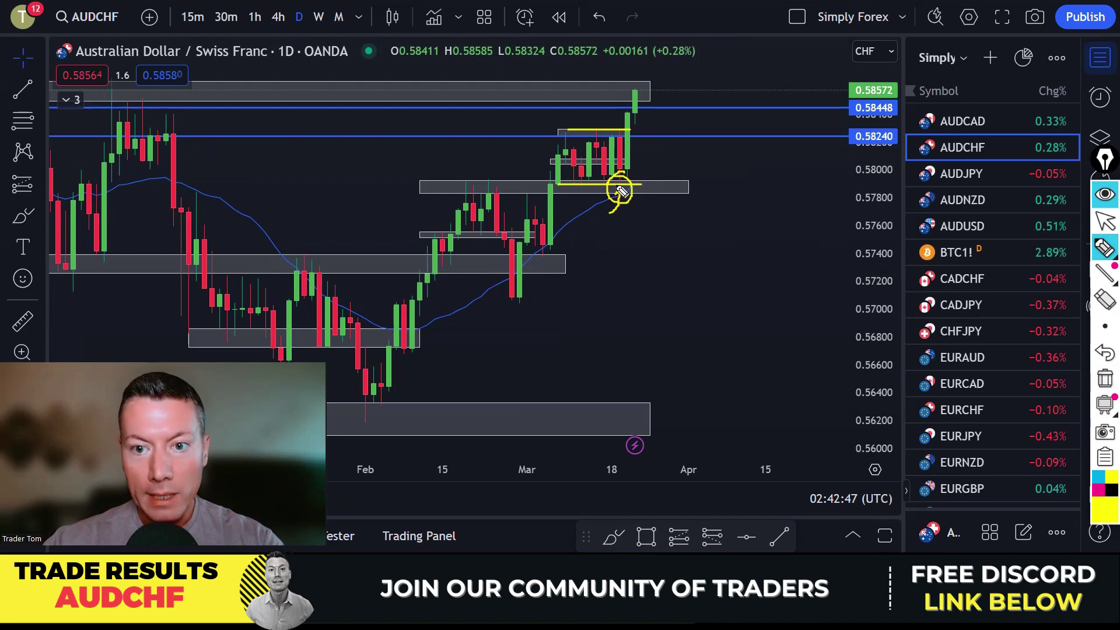
drag(646, 186, 653, 145)
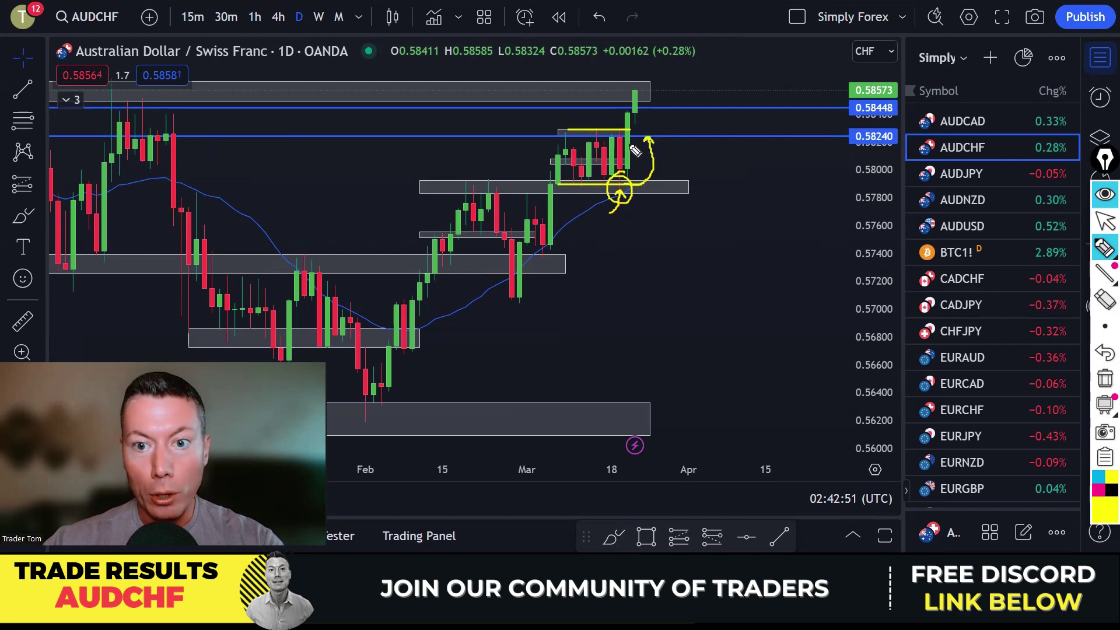
mouse_move(571, 138)
mouse_down()
mouse_move(652, 139)
mouse_move(657, 112)
mouse_up()
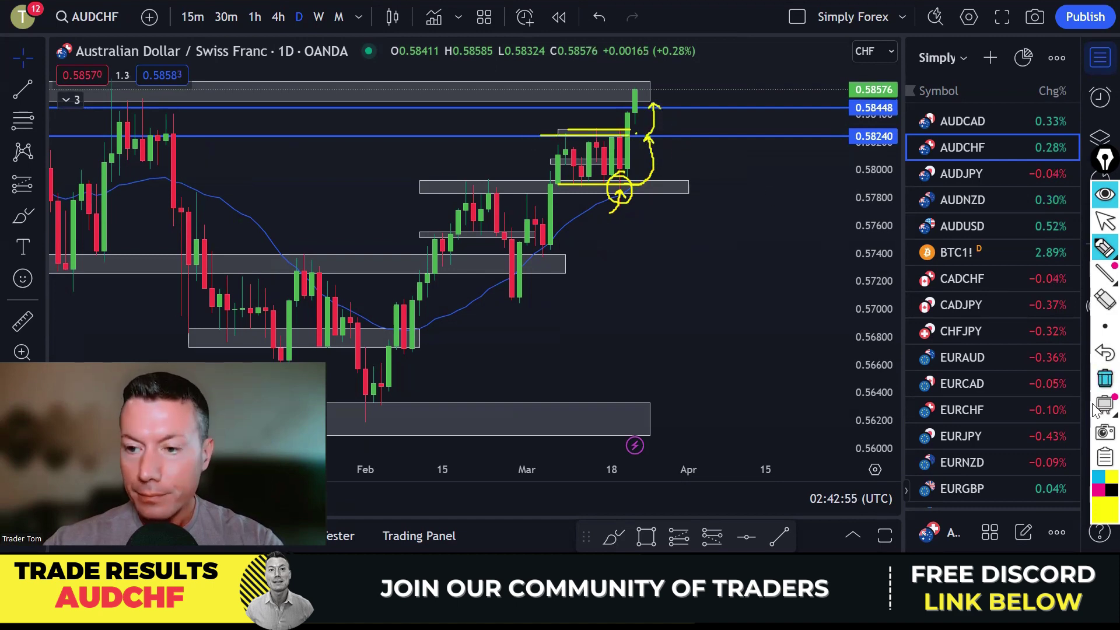
click(1104, 379)
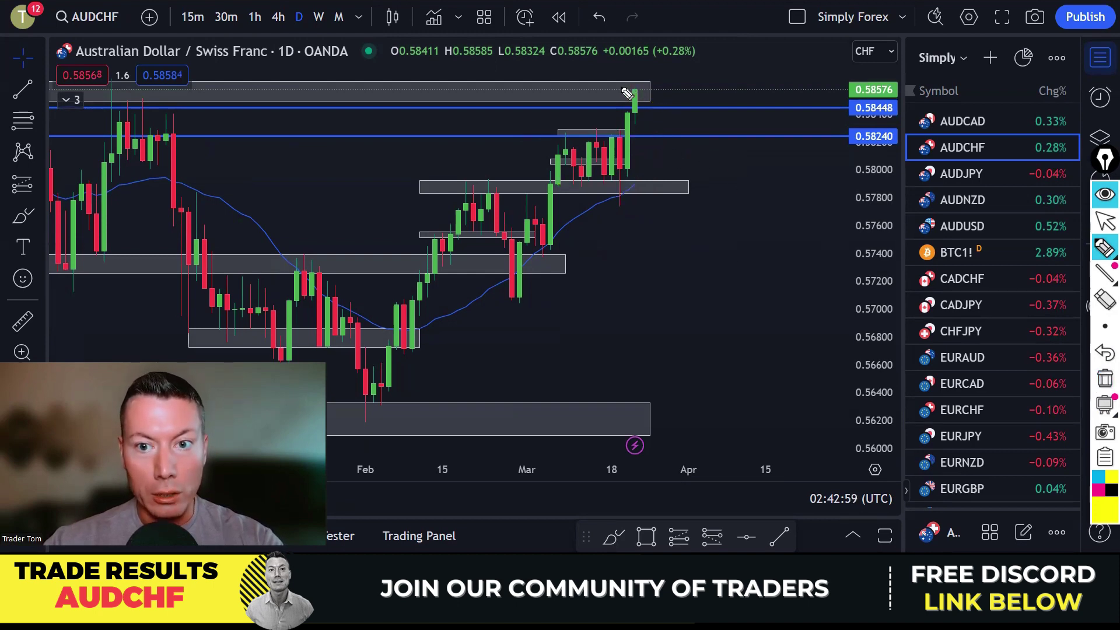
- Mark the top of the latest AUDCHF daily candle, then switch the chart to the 1-hour timeframe around the 19 March low
drag(622, 90, 645, 90)
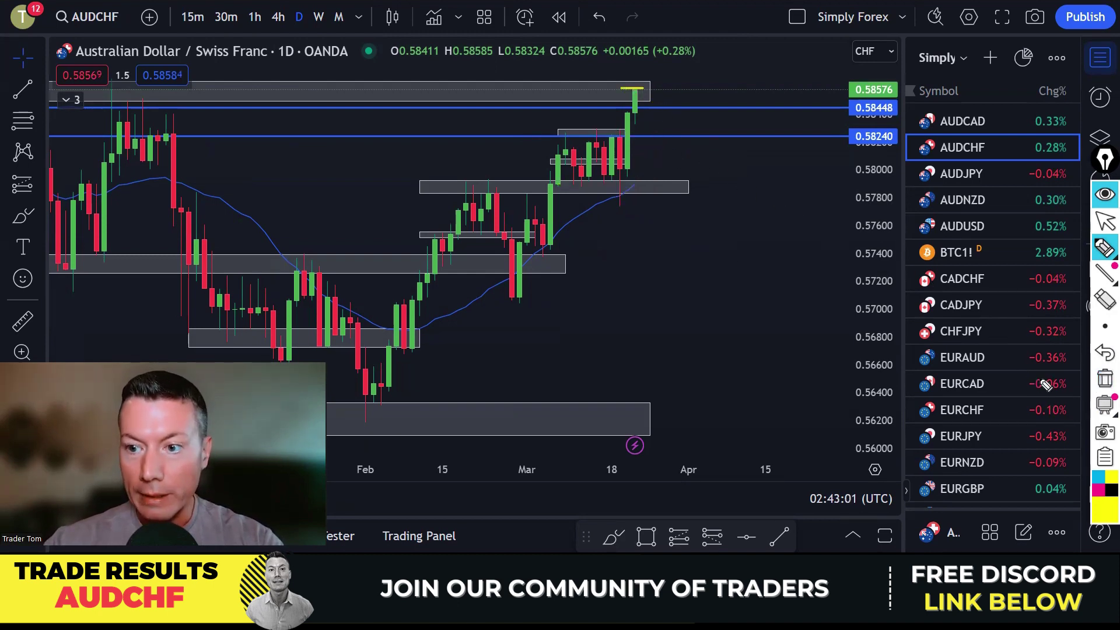
scroll(658, 277, up, 1)
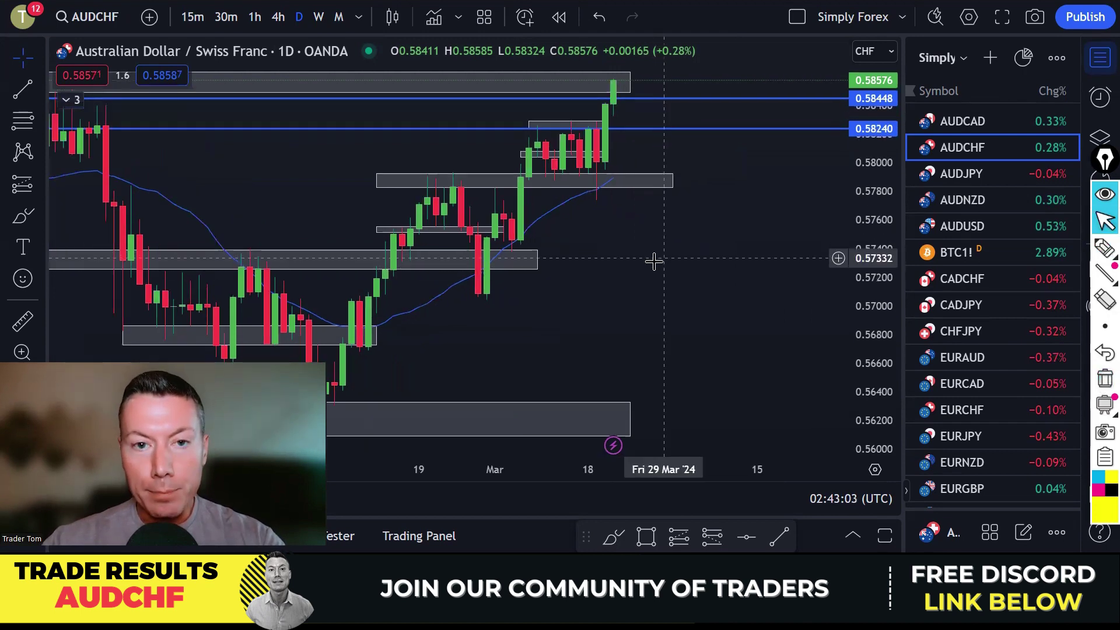
click(255, 17)
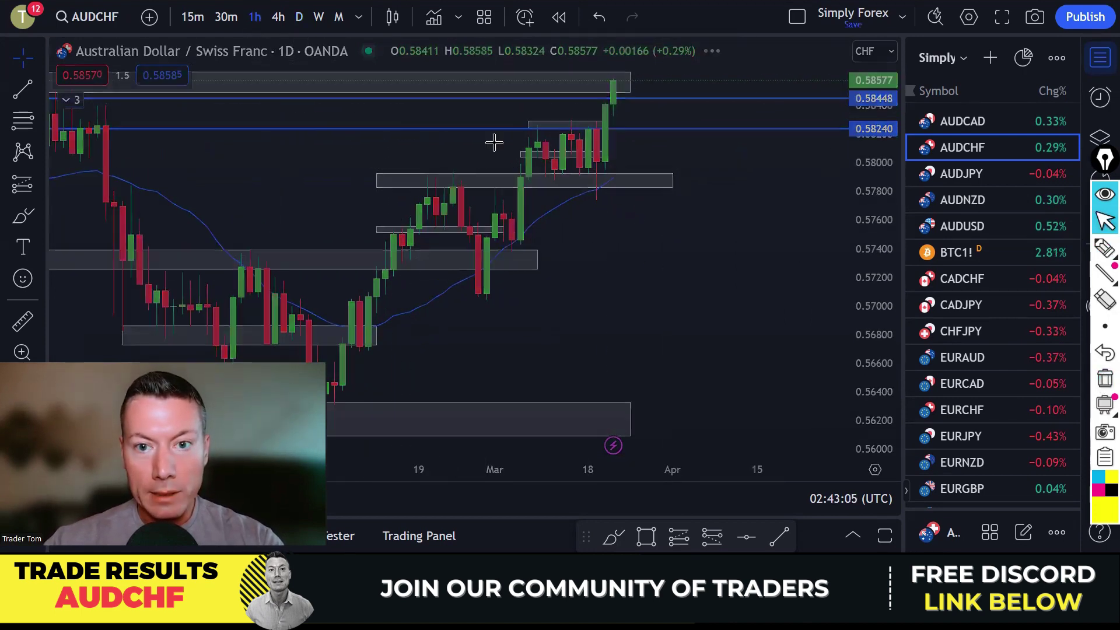
scroll(693, 291, down, 3)
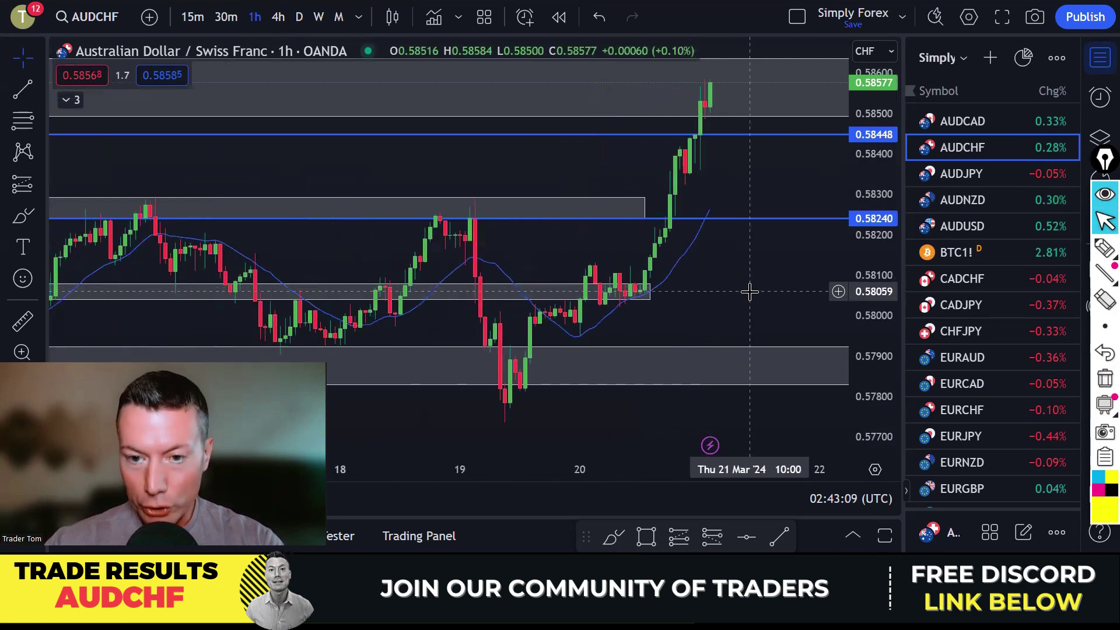
scroll(747, 293, up, 2)
scroll(769, 290, up, 1)
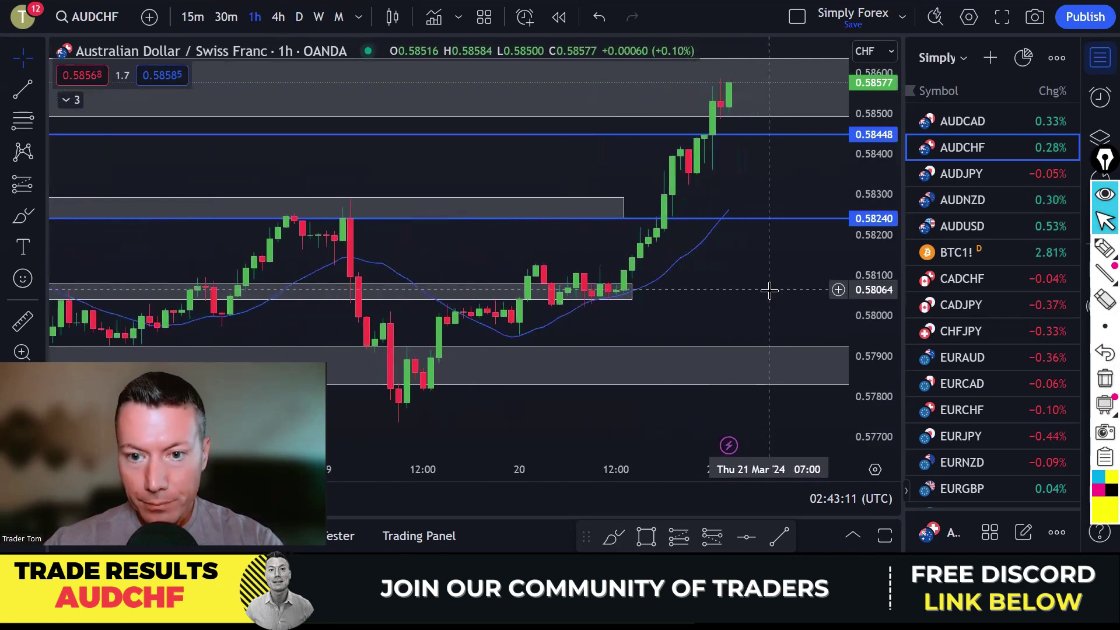
scroll(758, 298, up, 1)
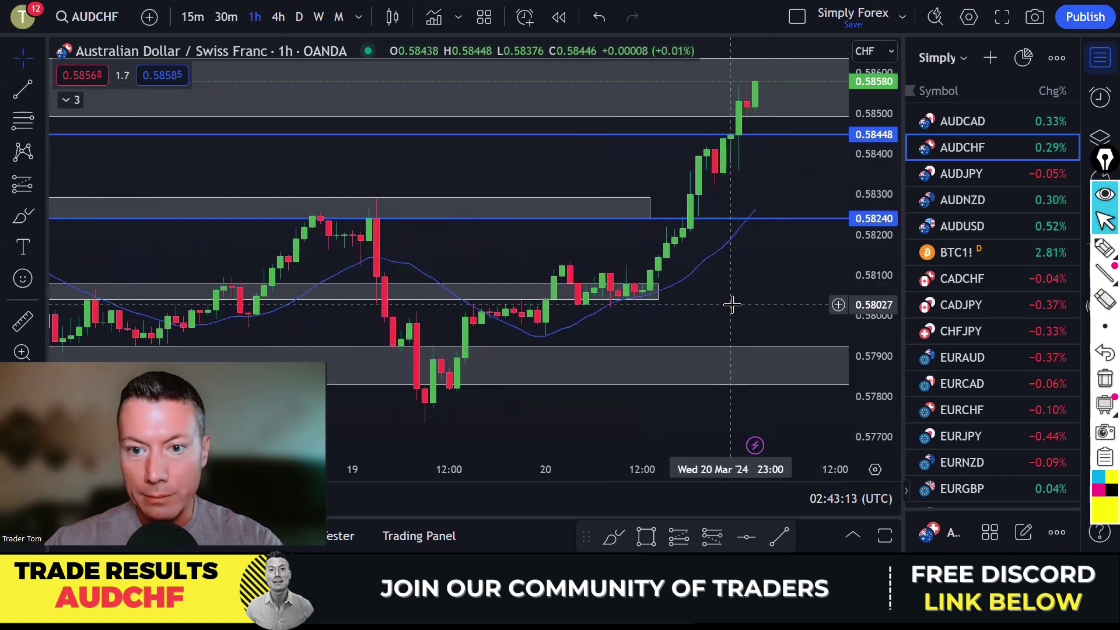
drag(513, 163, 647, 167)
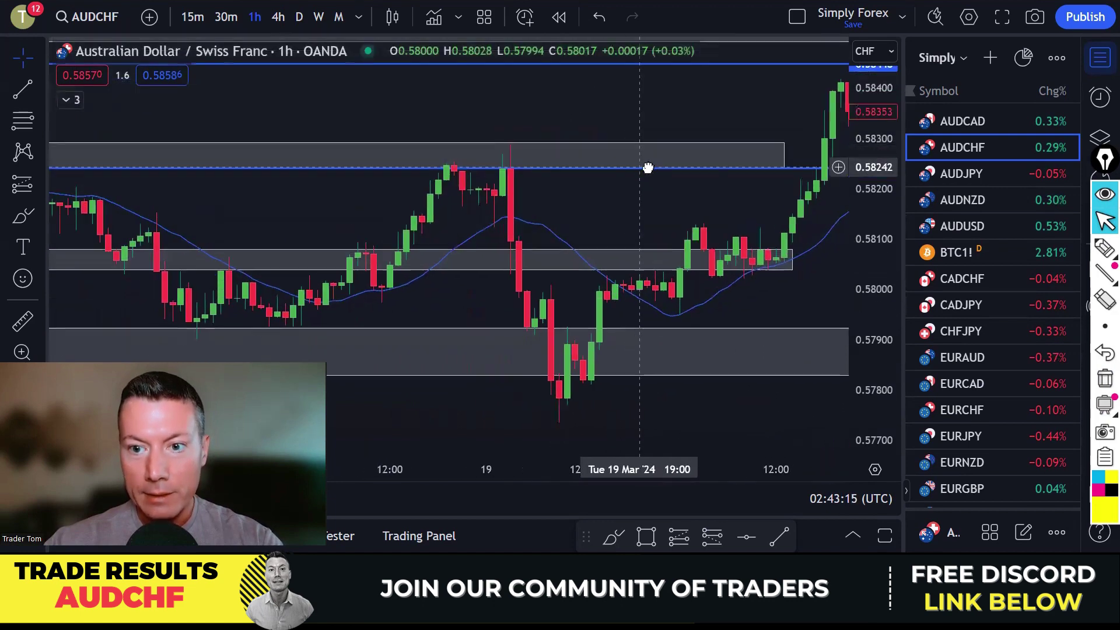
- Trace the hourly upswings from the 19 March low, label the breakout candle B, and underline the pullback low beneath it
click(1104, 248)
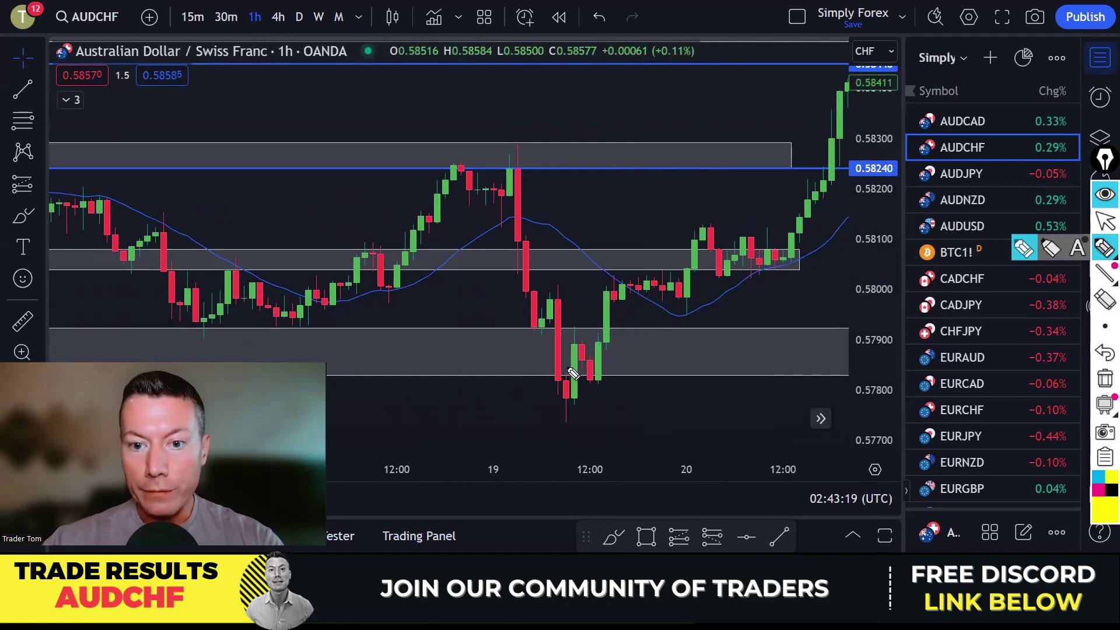
mouse_move(561, 394)
mouse_down()
mouse_move(582, 335)
mouse_move(590, 376)
mouse_move(645, 284)
mouse_move(666, 280)
mouse_move(680, 297)
mouse_move(694, 245)
mouse_move(707, 247)
mouse_up()
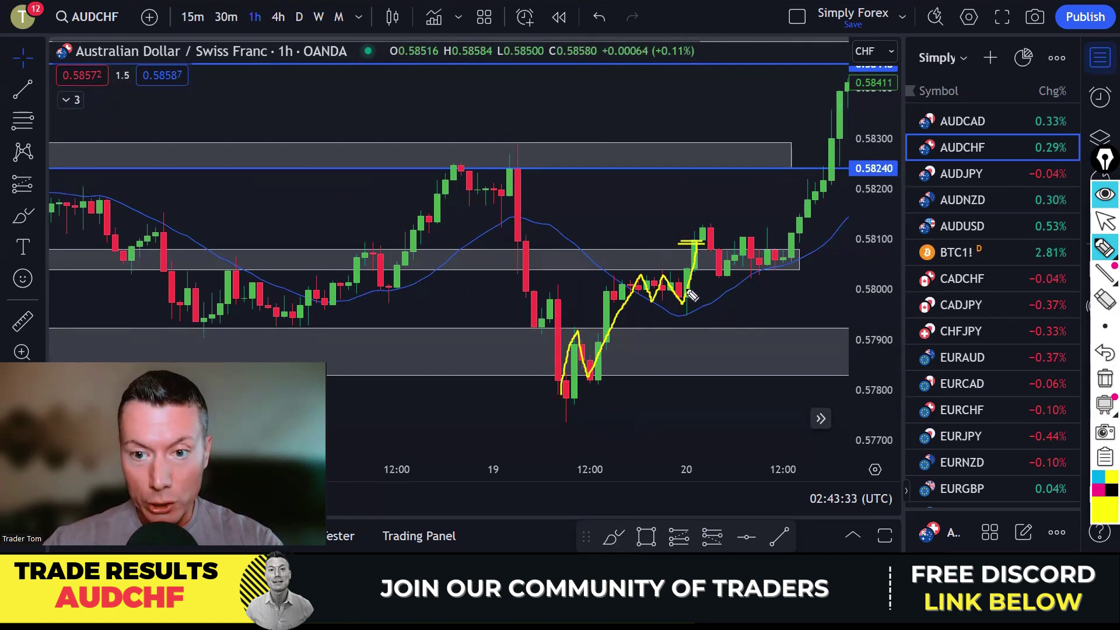
mouse_move(656, 226)
mouse_down()
mouse_move(656, 245)
mouse_move(670, 235)
mouse_move(659, 245)
mouse_up()
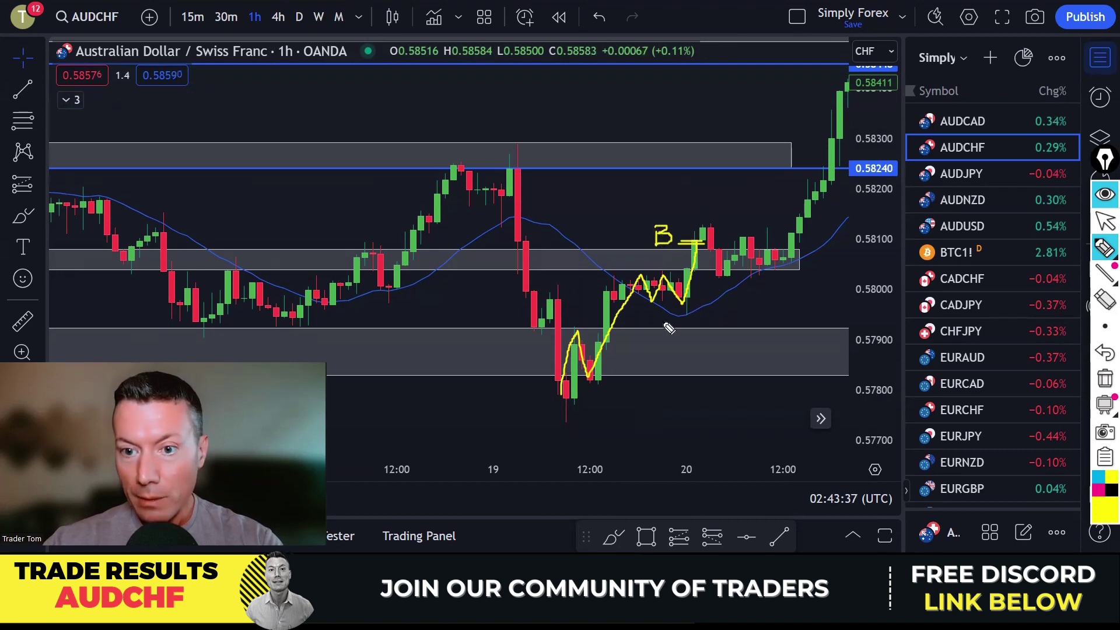
drag(662, 321, 725, 319)
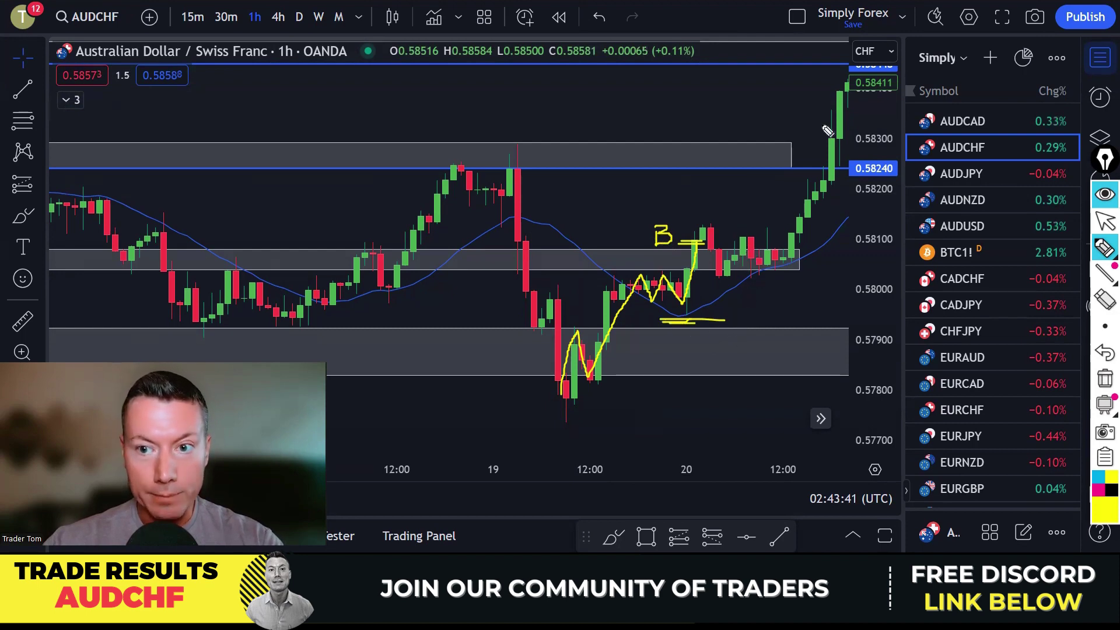
- Label an arrow up to 0.58240 as 80% and the continuation to a circled candle in the upper zone as 20%, clearing after each
mouse_move(752, 239)
mouse_down()
mouse_move(800, 204)
mouse_move(804, 168)
mouse_move(795, 173)
mouse_move(810, 175)
mouse_move(761, 185)
mouse_move(769, 160)
mouse_move(781, 174)
mouse_up()
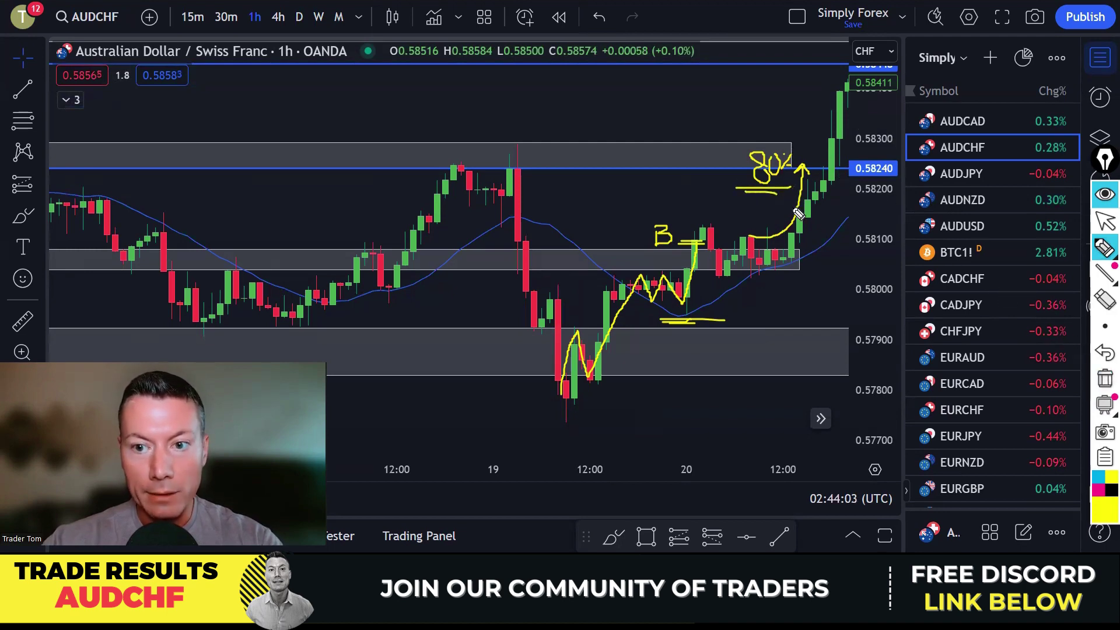
click(1102, 380)
drag(723, 212, 520, 221)
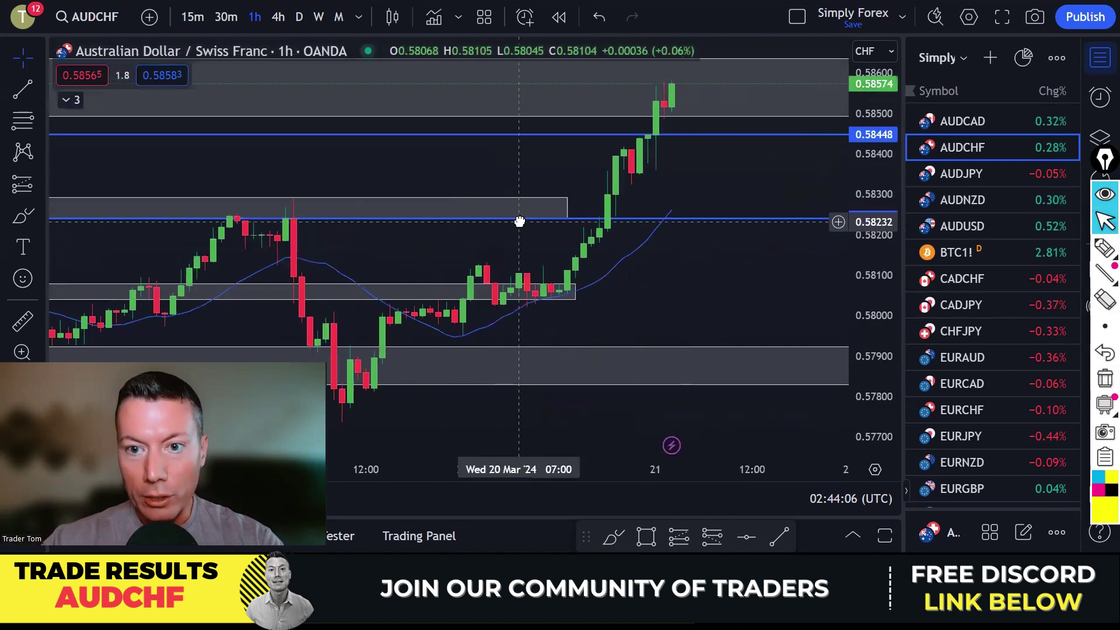
click(1104, 248)
mouse_move(590, 215)
mouse_down()
mouse_move(654, 139)
mouse_move(670, 94)
mouse_move(677, 112)
mouse_move(679, 96)
mouse_move(703, 109)
mouse_move(726, 95)
mouse_up()
click(738, 103)
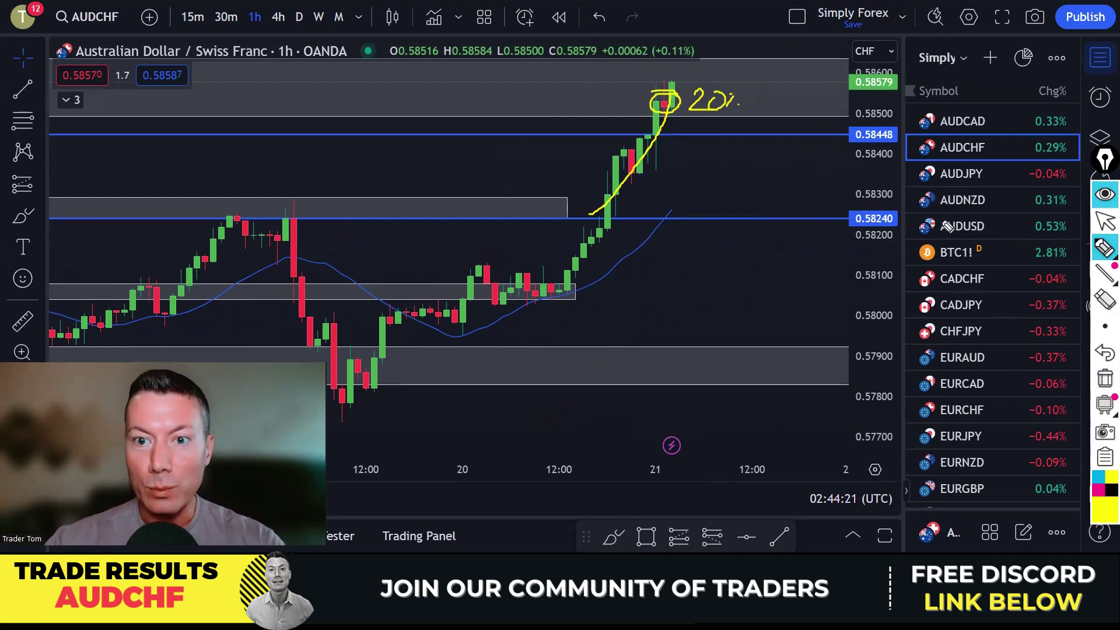
click(1103, 380)
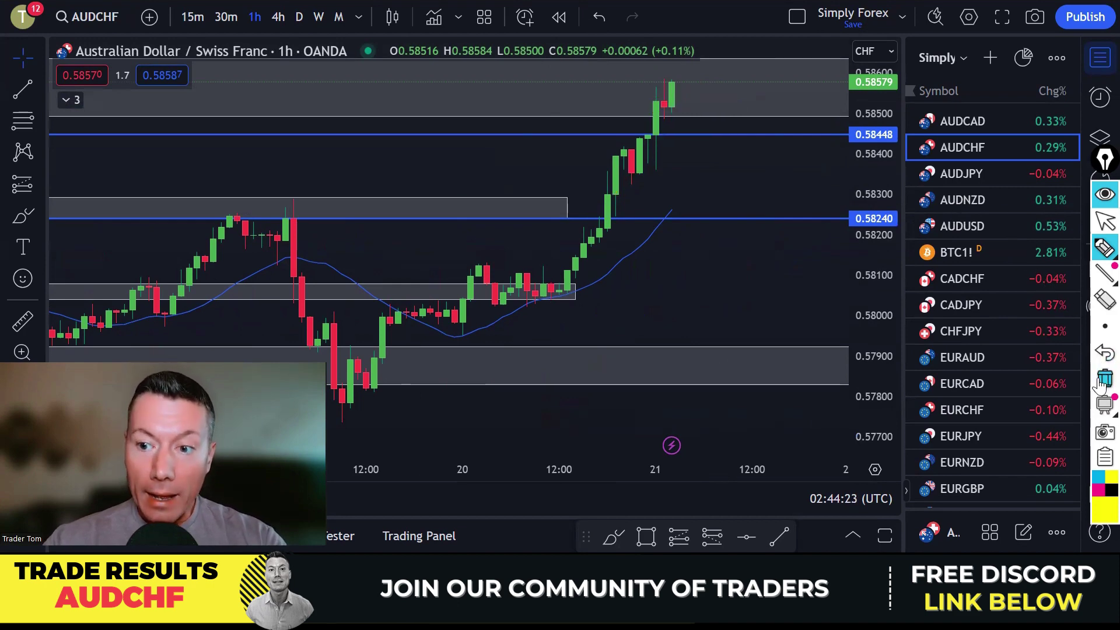
- Leave annotation mode and display GBPCHF from the watchlist on the daily timeframe
key(ctrl+shift+1)
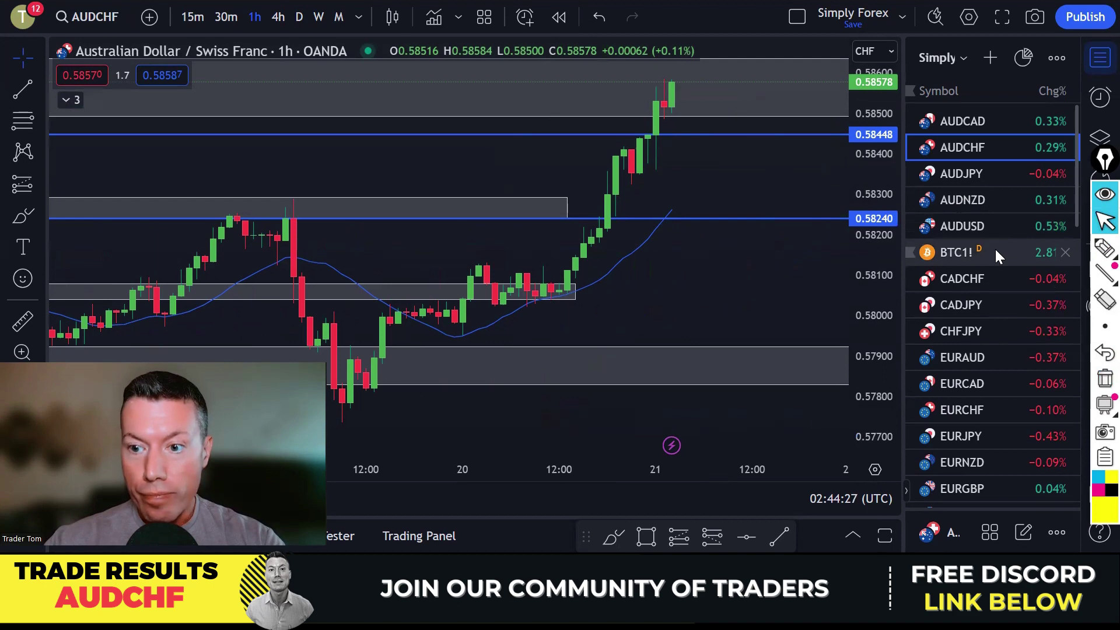
scroll(995, 252, down, 5)
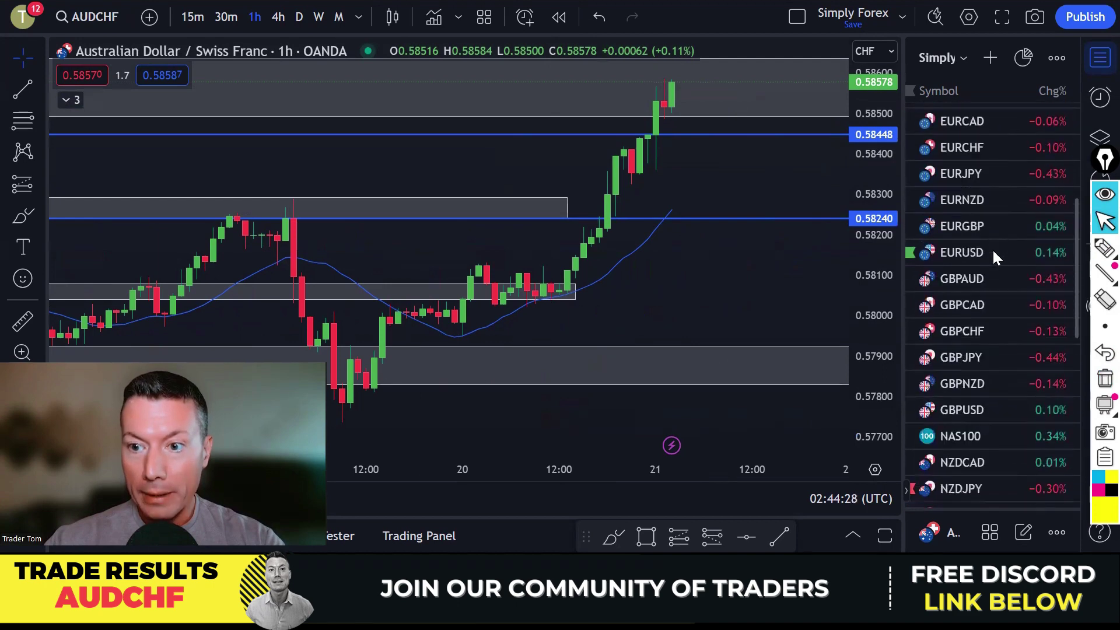
click(965, 327)
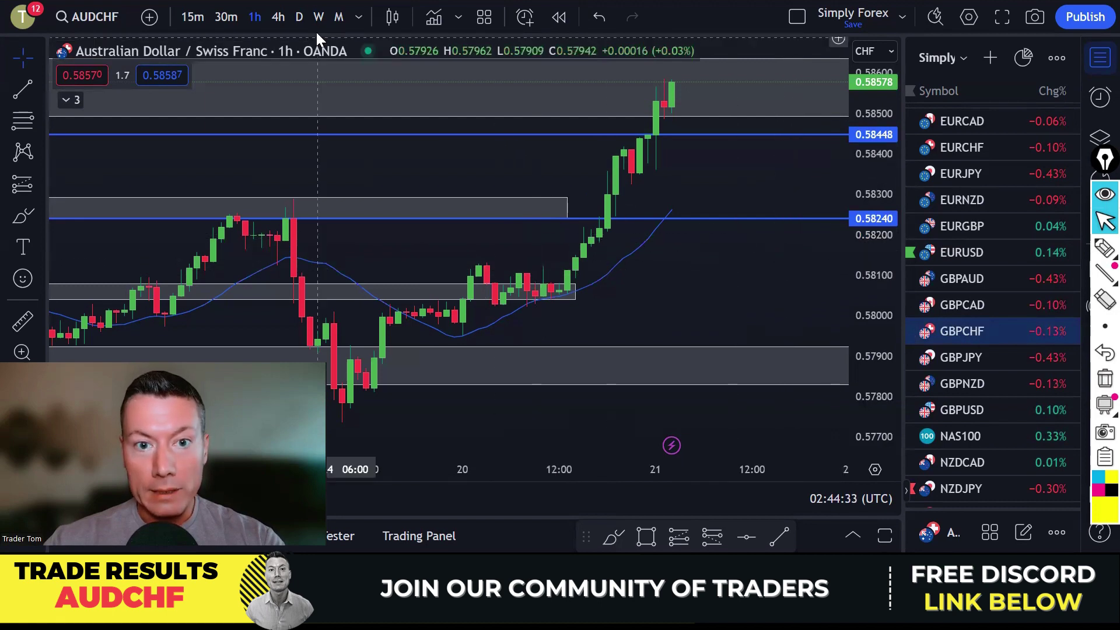
click(301, 18)
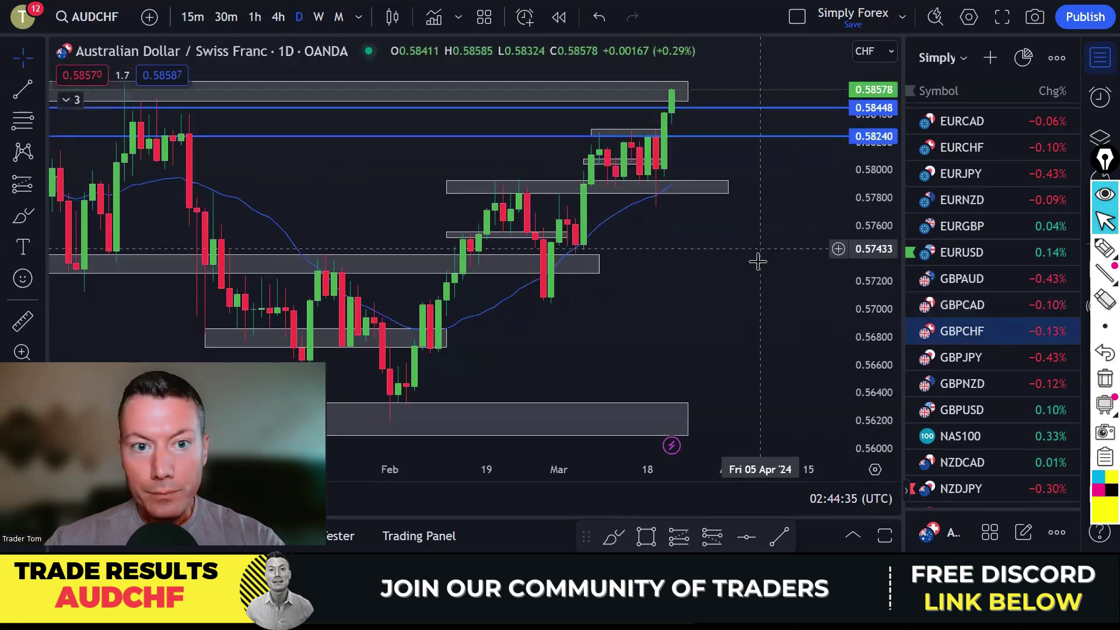
click(977, 330)
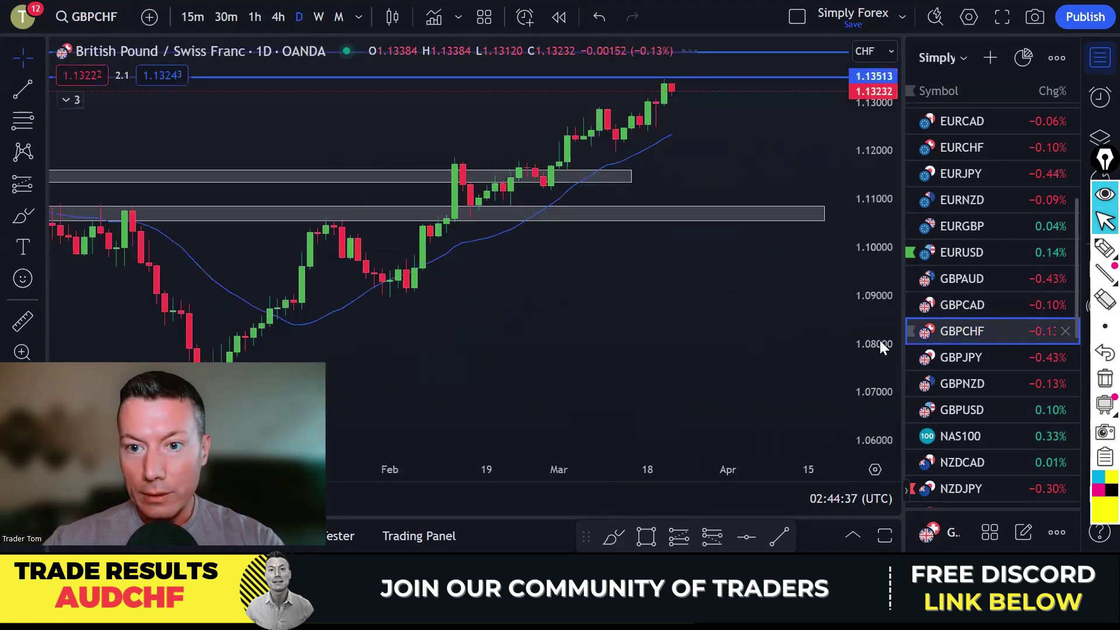
- Trace the GBPCHF daily upswings, point to the breakout candle, draw arrows up to 1.13513 and the next blue line, then clear everything
click(1104, 248)
mouse_move(319, 252)
mouse_down()
mouse_move(374, 201)
mouse_move(410, 233)
mouse_move(460, 146)
mouse_move(473, 168)
mouse_move(495, 124)
mouse_move(528, 170)
mouse_move(566, 126)
mouse_move(579, 138)
mouse_up()
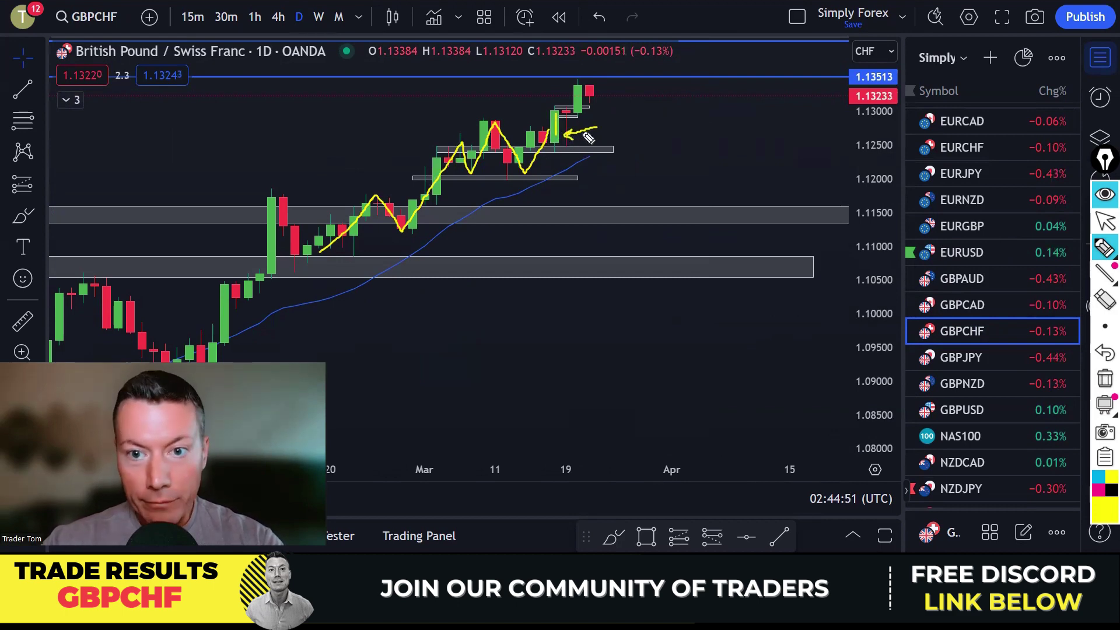
mouse_move(588, 136)
mouse_down()
mouse_move(612, 139)
mouse_move(623, 88)
mouse_move(656, 52)
mouse_up()
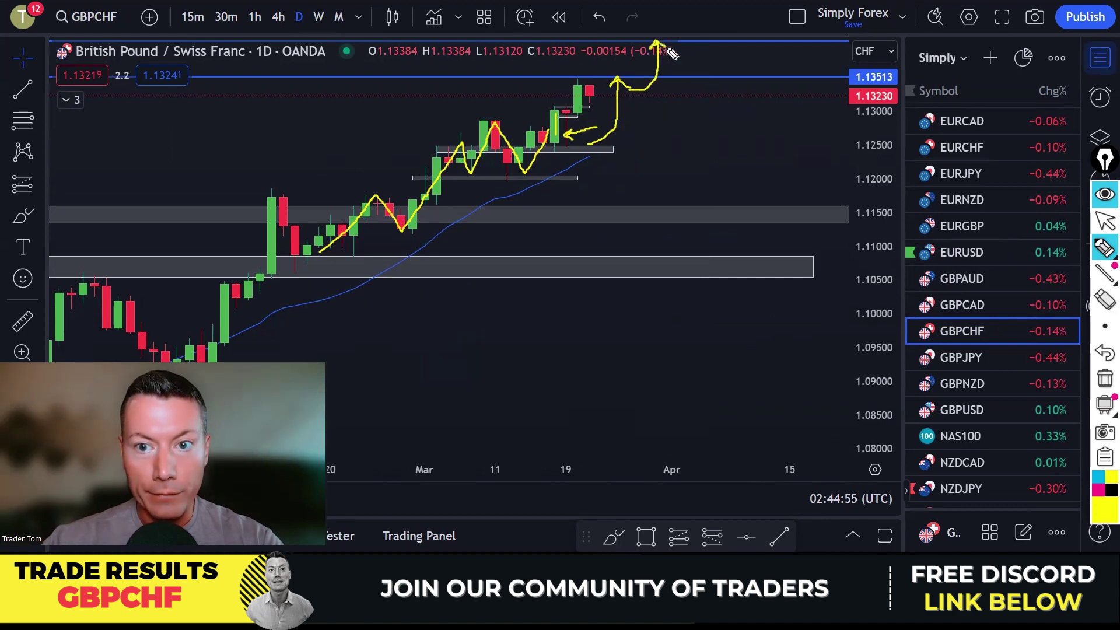
click(1104, 377)
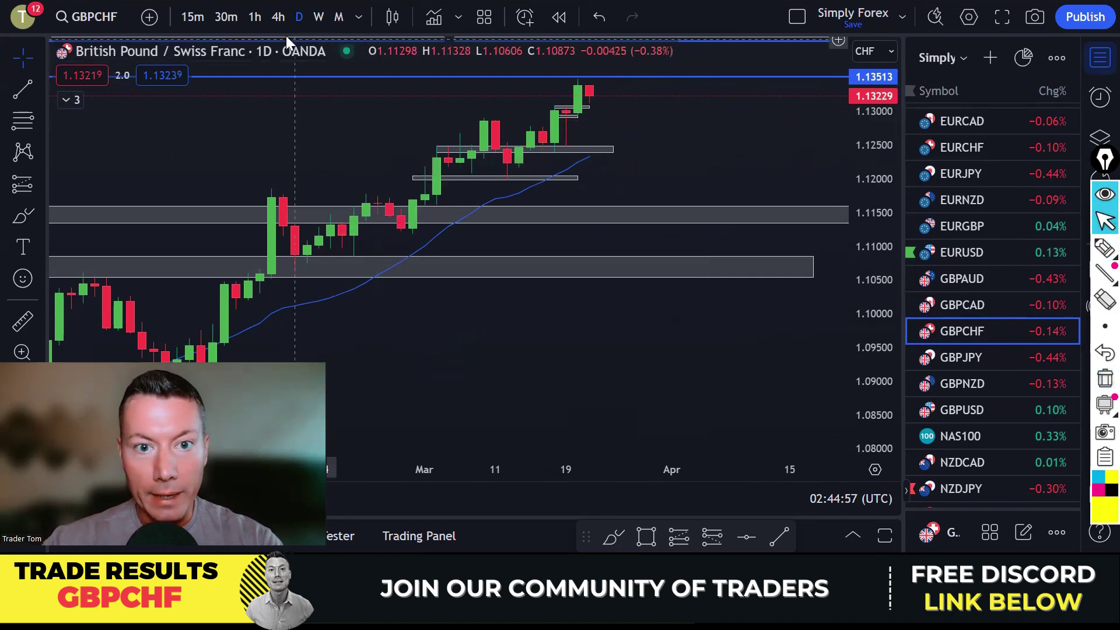
- Display GBPCHF on the hourly timeframe, circle the three bullish candles climbing from the upper grey zone, and line the wick high between them
click(256, 15)
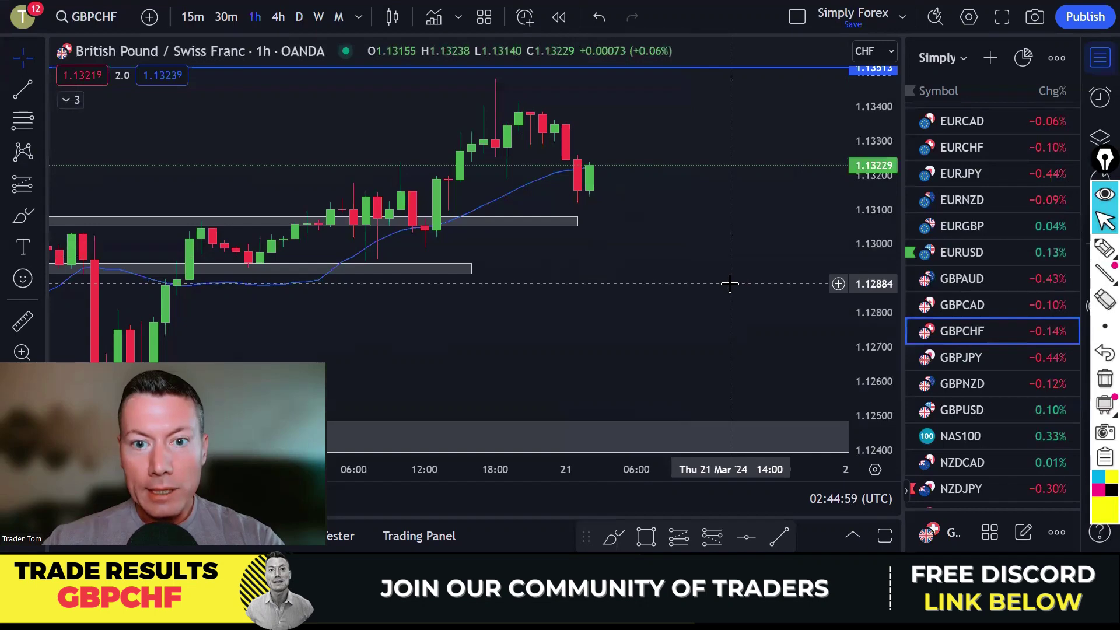
scroll(729, 284, down, 2)
scroll(727, 285, up, 1)
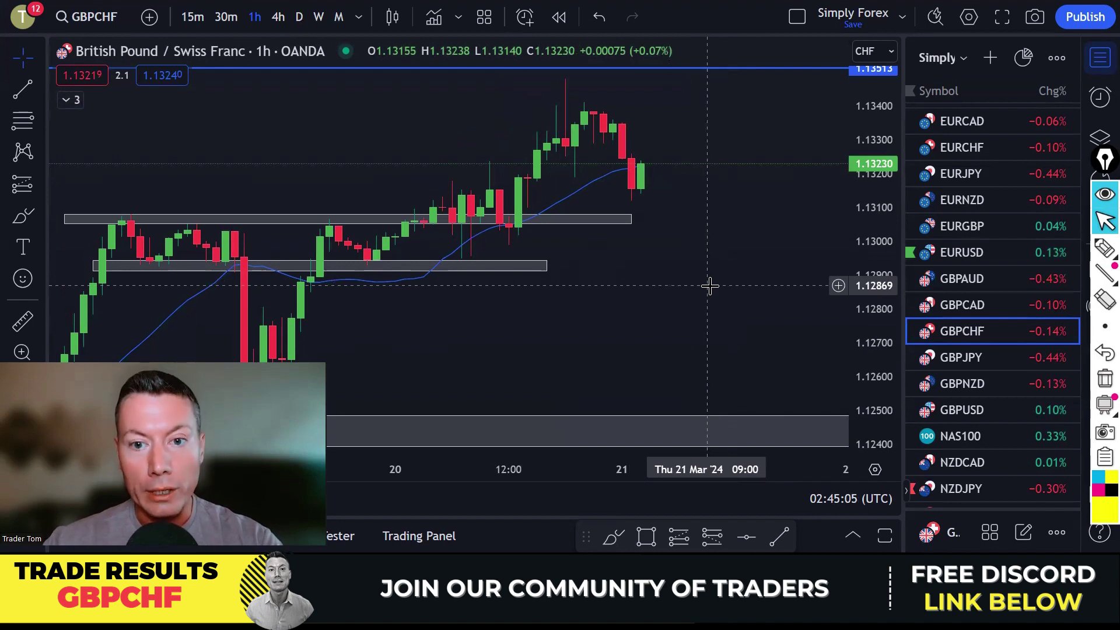
click(1104, 248)
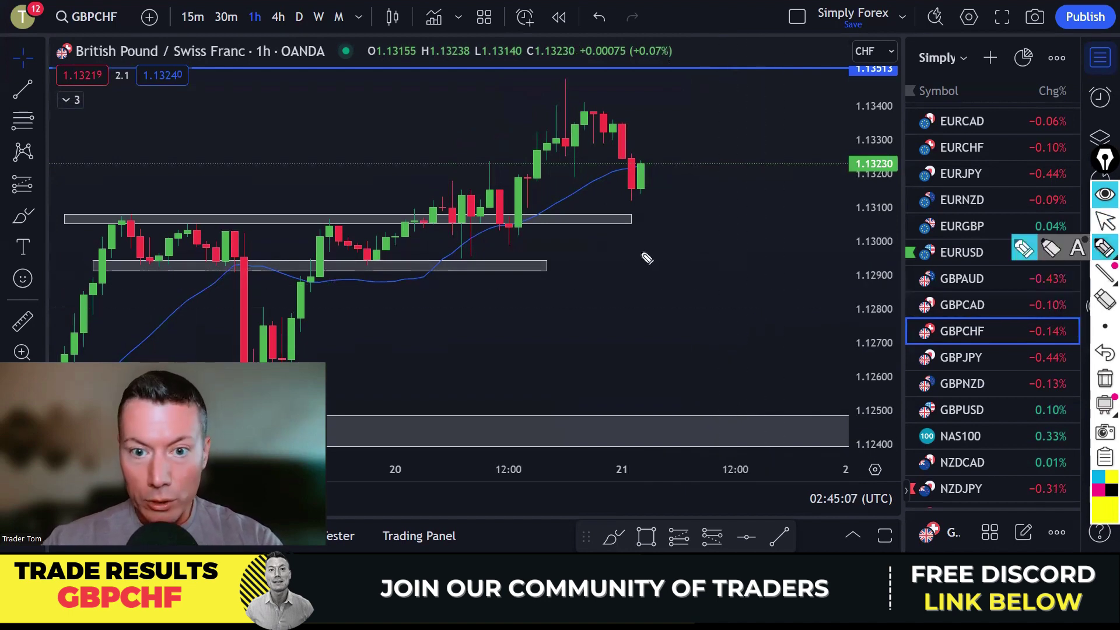
drag(468, 201, 452, 217)
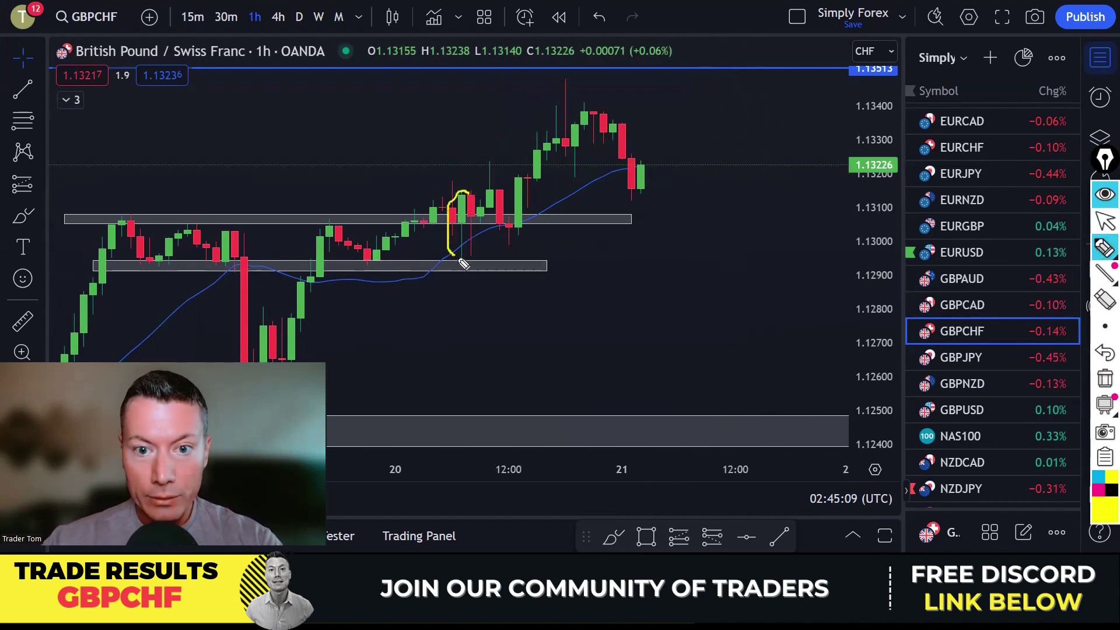
mouse_move(462, 264)
mouse_down()
mouse_move(474, 215)
mouse_move(464, 193)
mouse_up()
mouse_move(527, 196)
mouse_down()
mouse_move(515, 175)
mouse_move(513, 213)
mouse_move(526, 229)
mouse_move(521, 175)
mouse_move(542, 183)
mouse_move(529, 151)
mouse_up()
drag(466, 164, 502, 166)
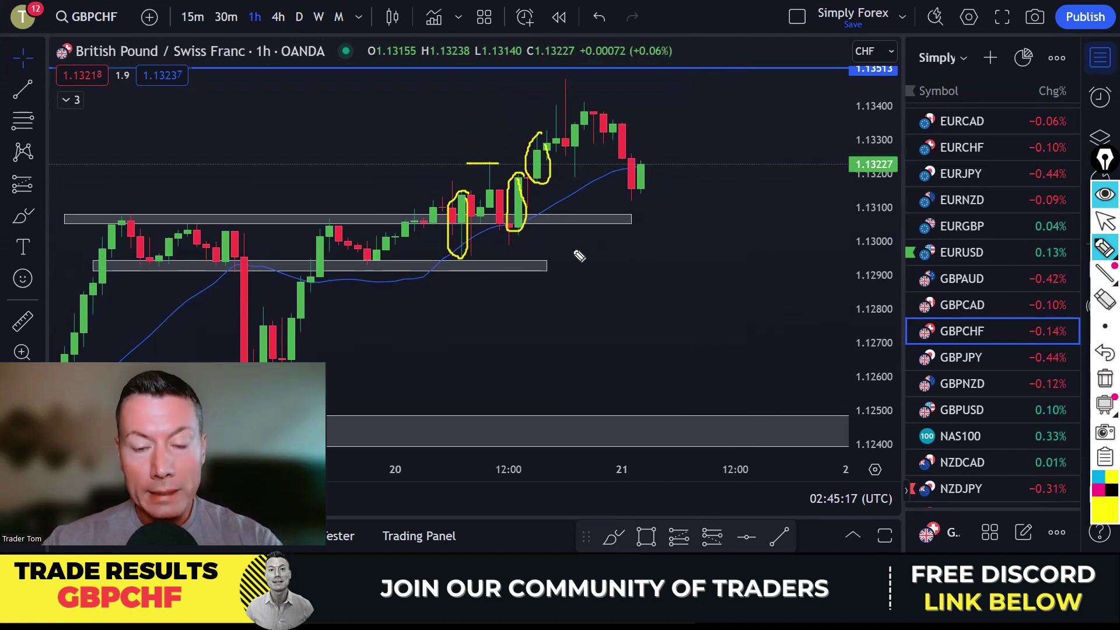
- Replace the markings with a circle around the consolidation on the upper zone and an arrow rising from it to about 1.1345
click(1102, 380)
mouse_move(516, 197)
mouse_down()
mouse_move(442, 209)
mouse_move(513, 229)
mouse_move(508, 190)
mouse_up()
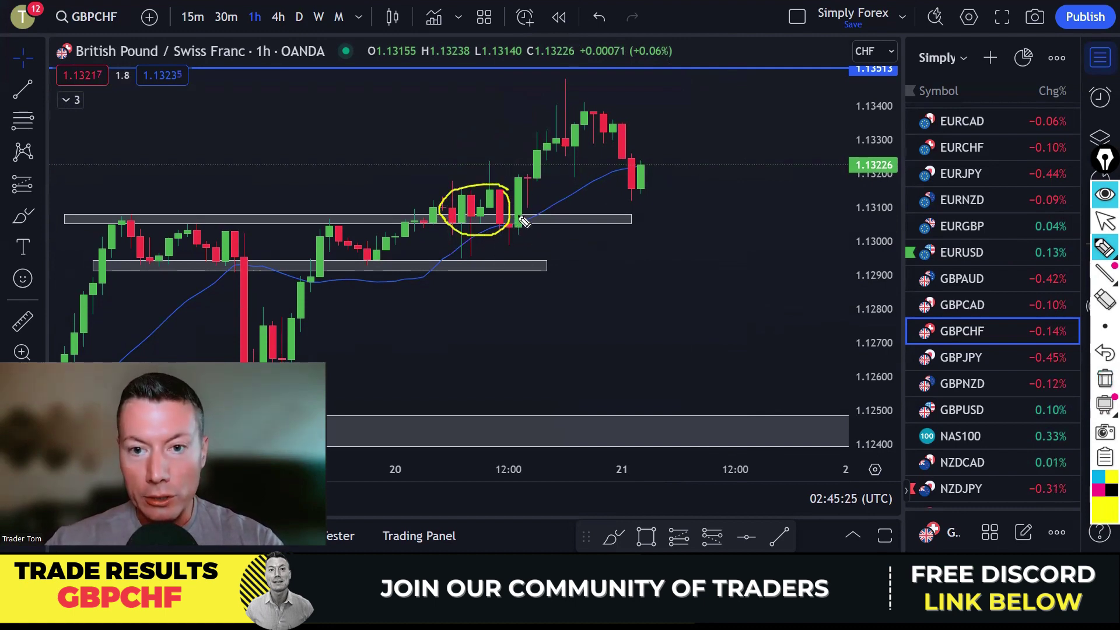
mouse_move(522, 224)
mouse_down()
mouse_move(580, 114)
mouse_move(564, 108)
mouse_move(587, 106)
mouse_up()
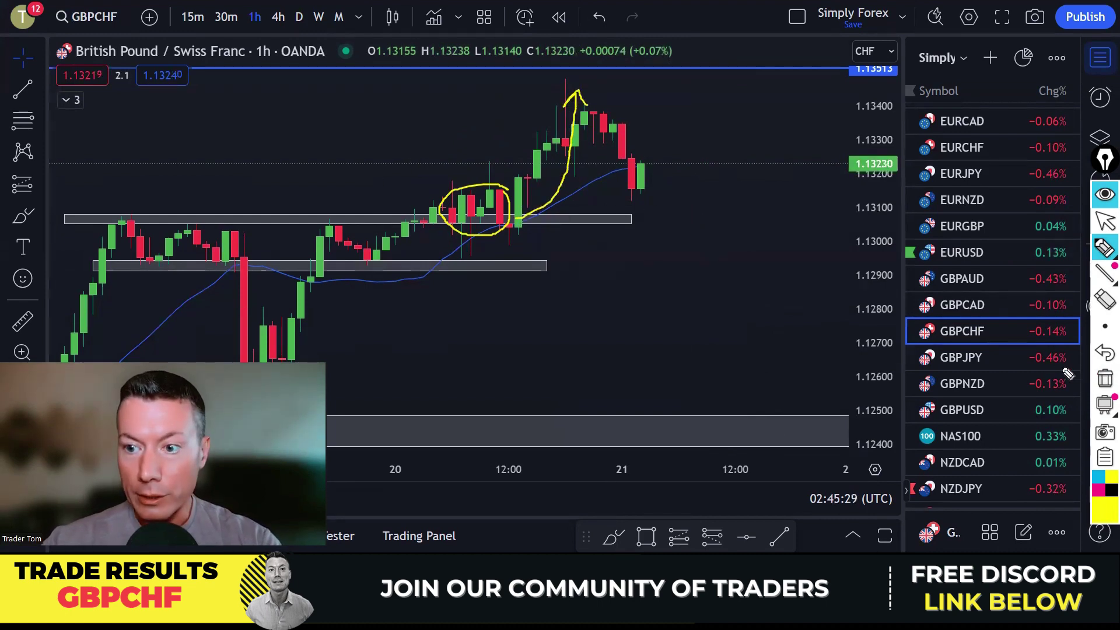
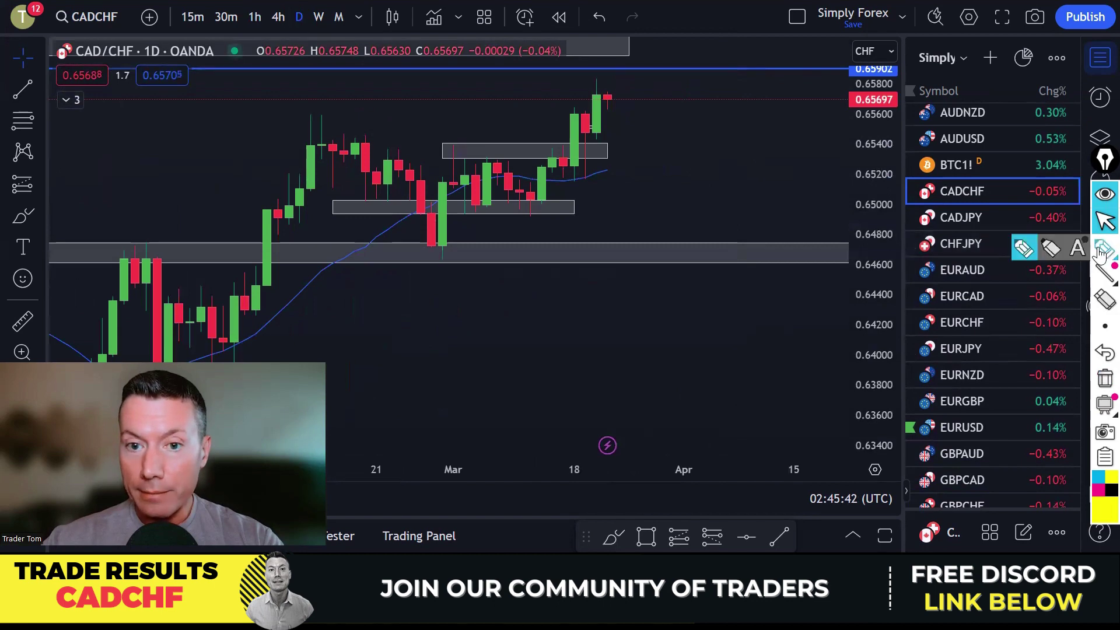
- Trace the CADCHF daily upswings from the pre-March low and draw horizontal lines at the swing highs and lows
mouse_move(430, 243)
mouse_down()
mouse_move(463, 178)
mouse_move(486, 184)
mouse_move(503, 169)
mouse_move(547, 180)
mouse_move(559, 158)
mouse_move(571, 174)
mouse_move(585, 131)
mouse_up()
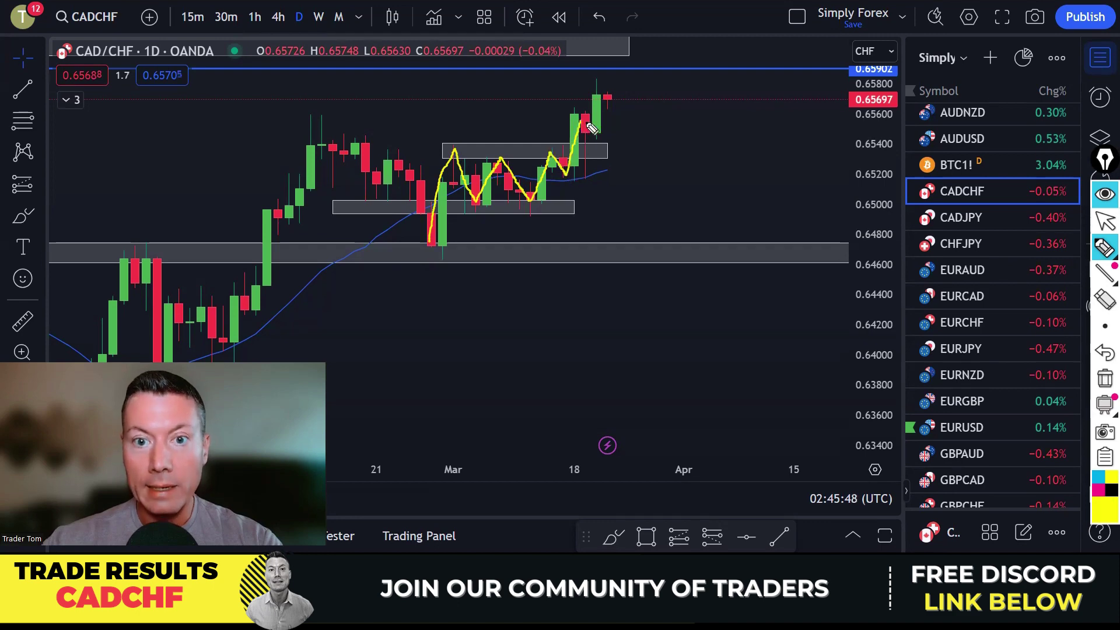
drag(437, 151, 558, 150)
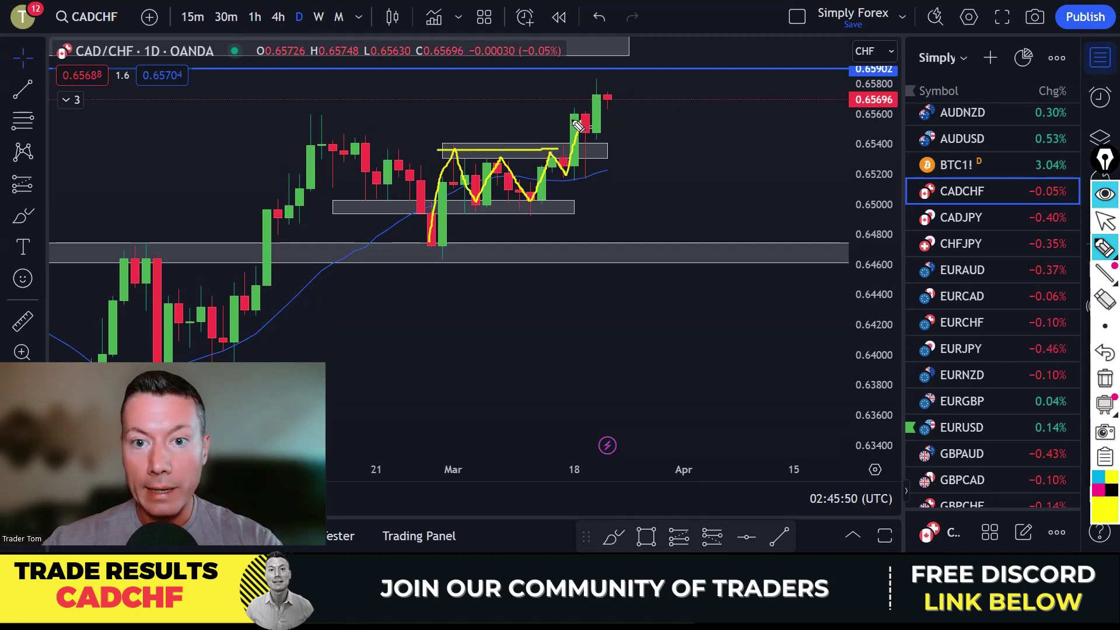
drag(552, 112, 583, 111)
mouse_move(415, 246)
mouse_down()
mouse_move(457, 247)
mouse_move(575, 211)
mouse_move(590, 176)
mouse_up()
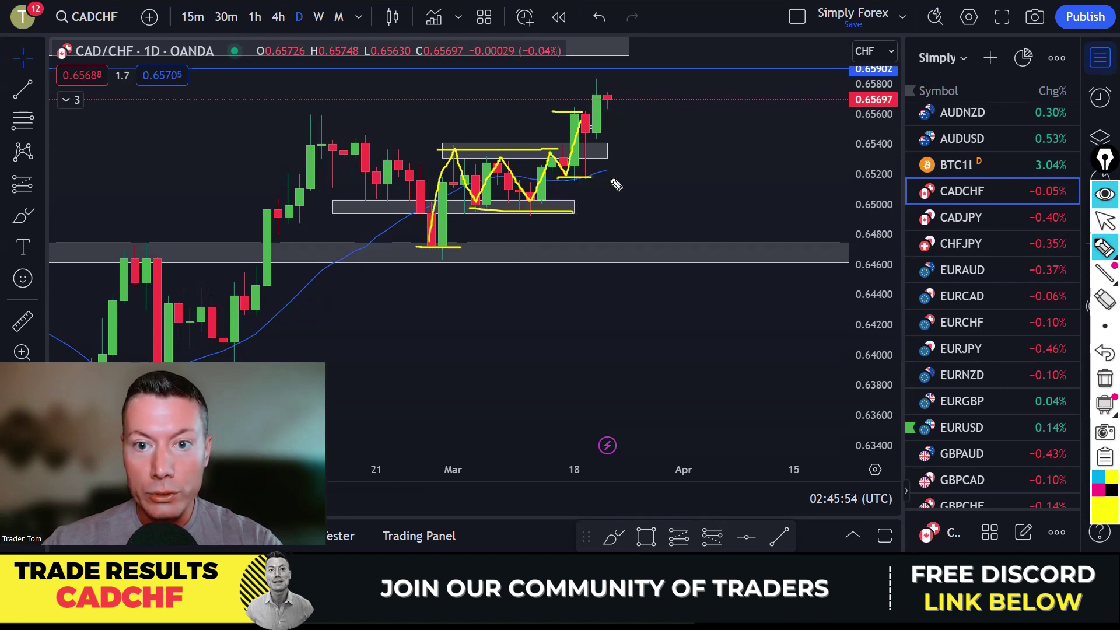
- Clear the swing markings, outline the breakout candle and retest wick at the grey zone with an arrow up to 0.65800, then clear them
click(1104, 378)
mouse_move(571, 122)
mouse_down()
mouse_move(574, 172)
mouse_move(582, 145)
mouse_move(603, 186)
mouse_move(596, 147)
mouse_move(617, 87)
mouse_up()
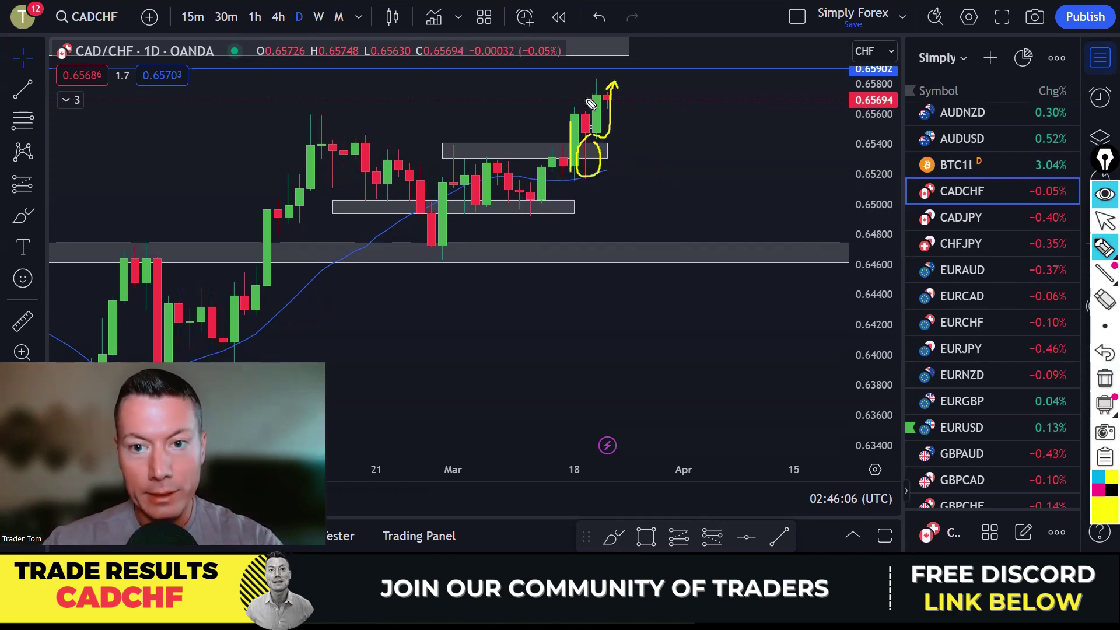
click(1104, 378)
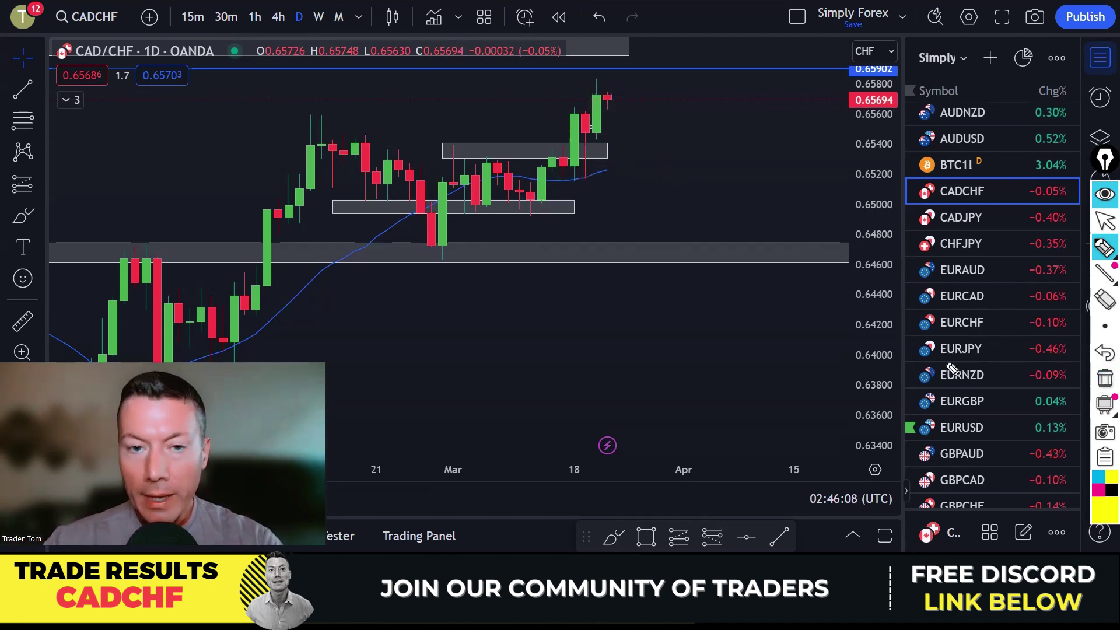
- Display CADCHF on the hourly timeframe, draw two lines along the narrow grey zone, and circle the upper wick of the candle breaking above it
click(255, 17)
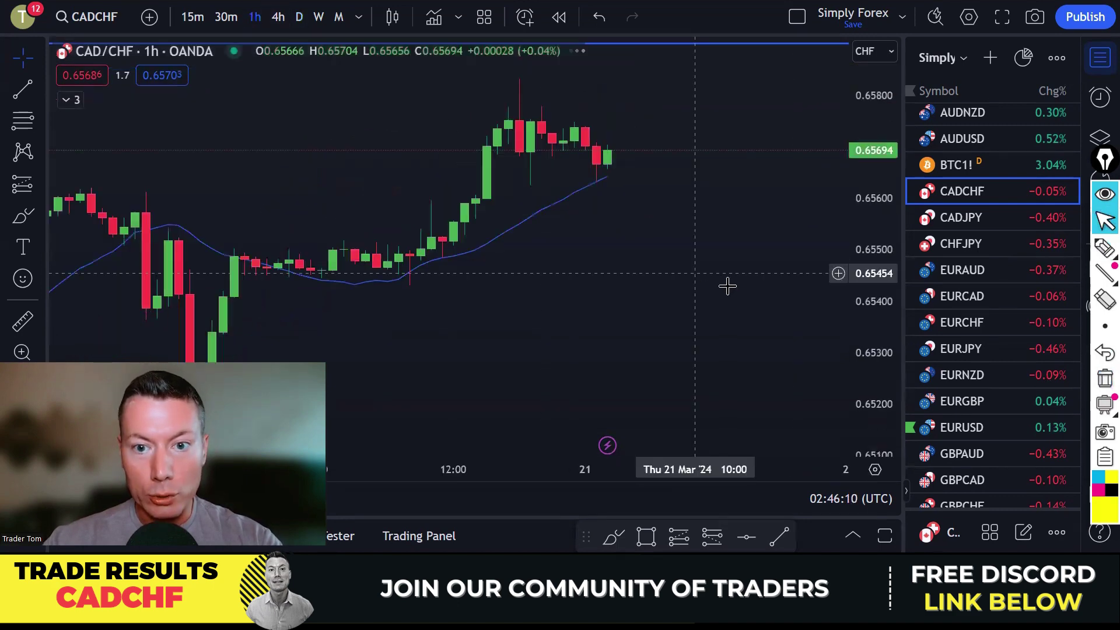
scroll(728, 286, down, 2)
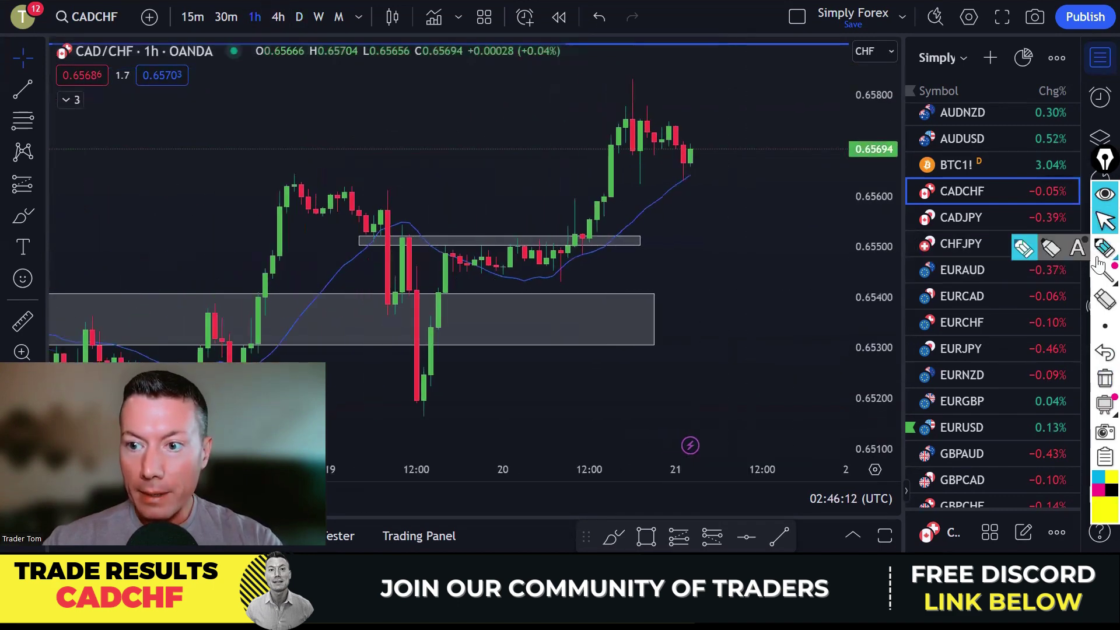
mouse_move(1104, 248)
click(1051, 247)
drag(373, 239, 619, 238)
drag(379, 244, 639, 243)
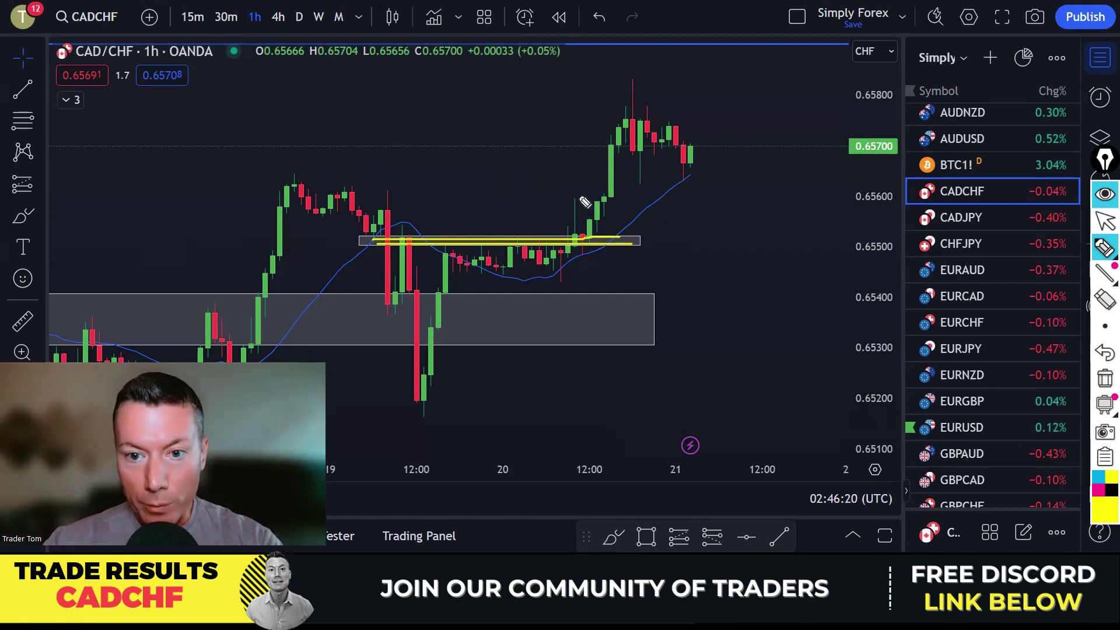
mouse_move(578, 196)
mouse_down()
mouse_move(561, 210)
mouse_move(576, 236)
mouse_move(589, 223)
mouse_move(577, 194)
mouse_up()
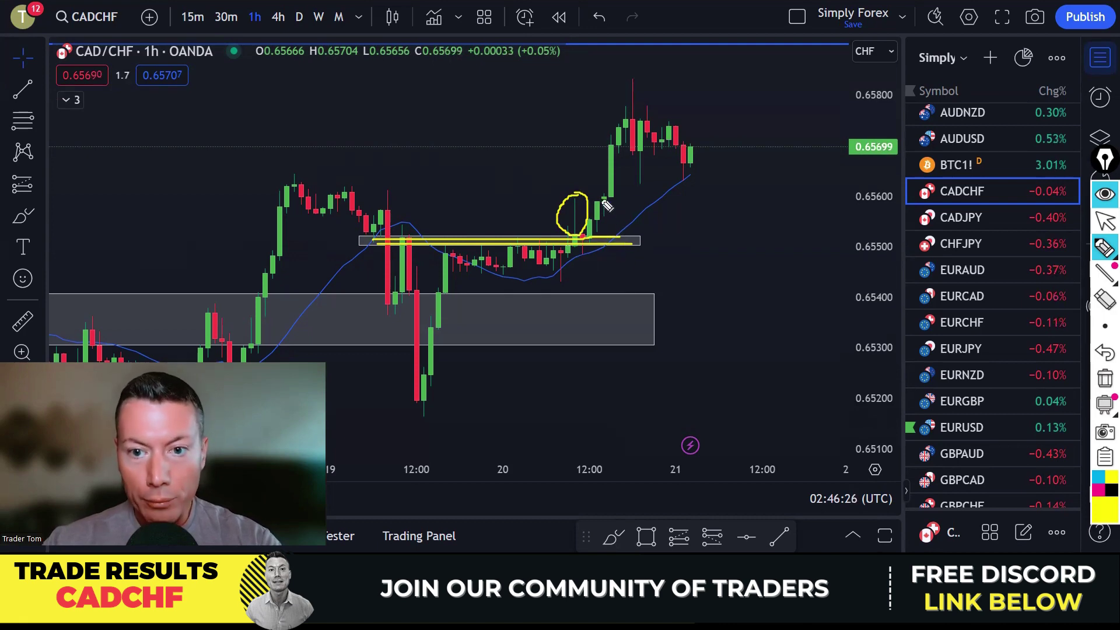
- Mark the large bullish candle and its close, line the lower zone's upper edge near 0.65400, draw an arrow upward, then clear everything
drag(616, 159, 615, 195)
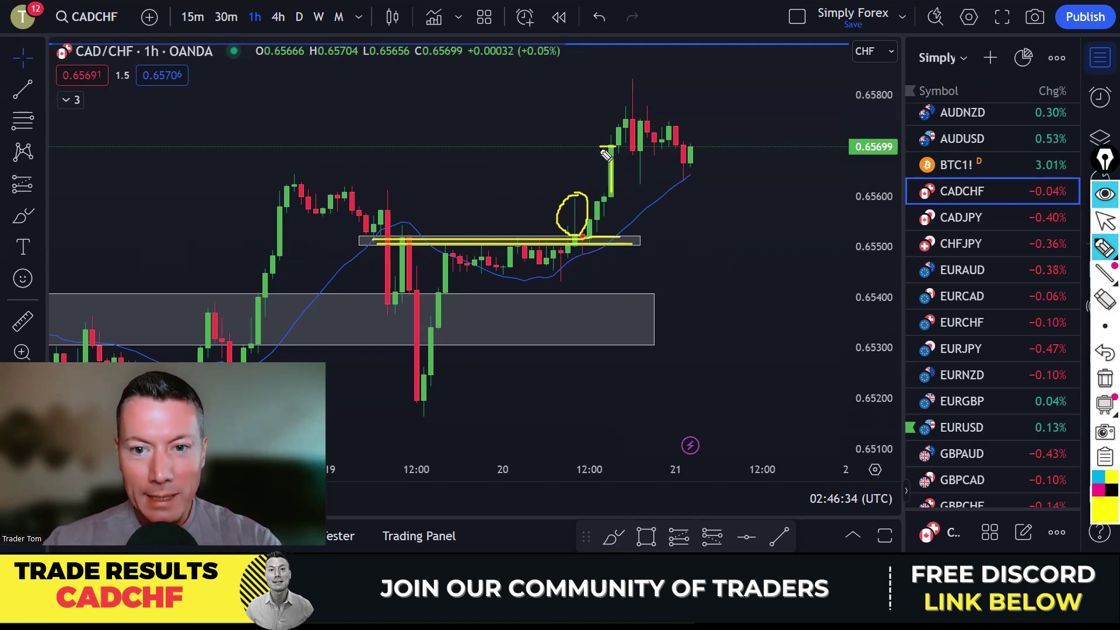
drag(596, 147, 624, 146)
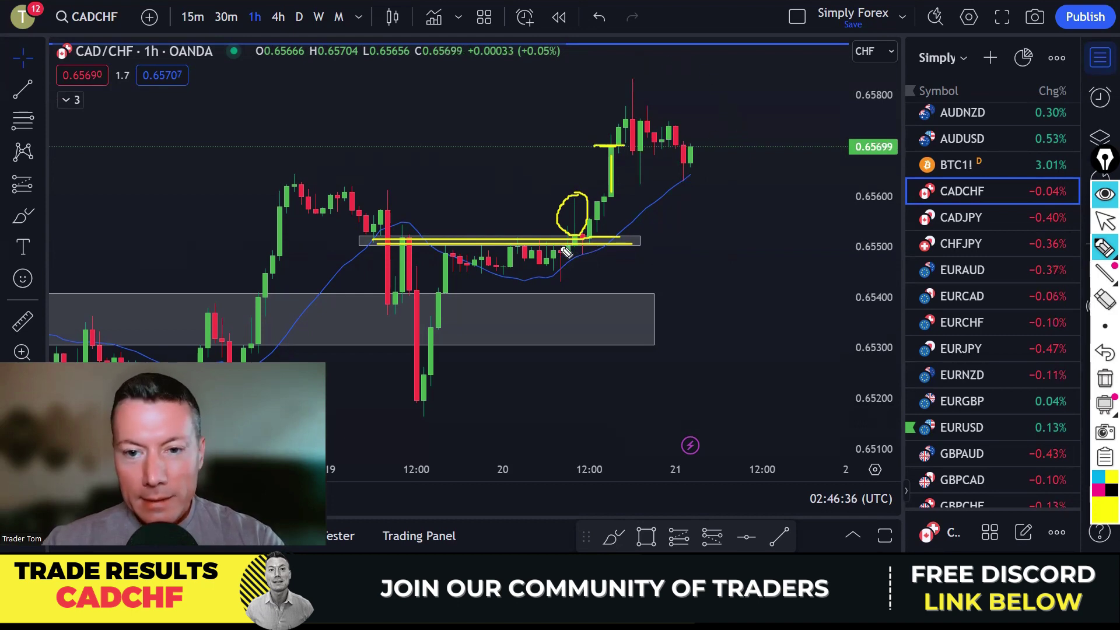
drag(546, 297, 532, 296)
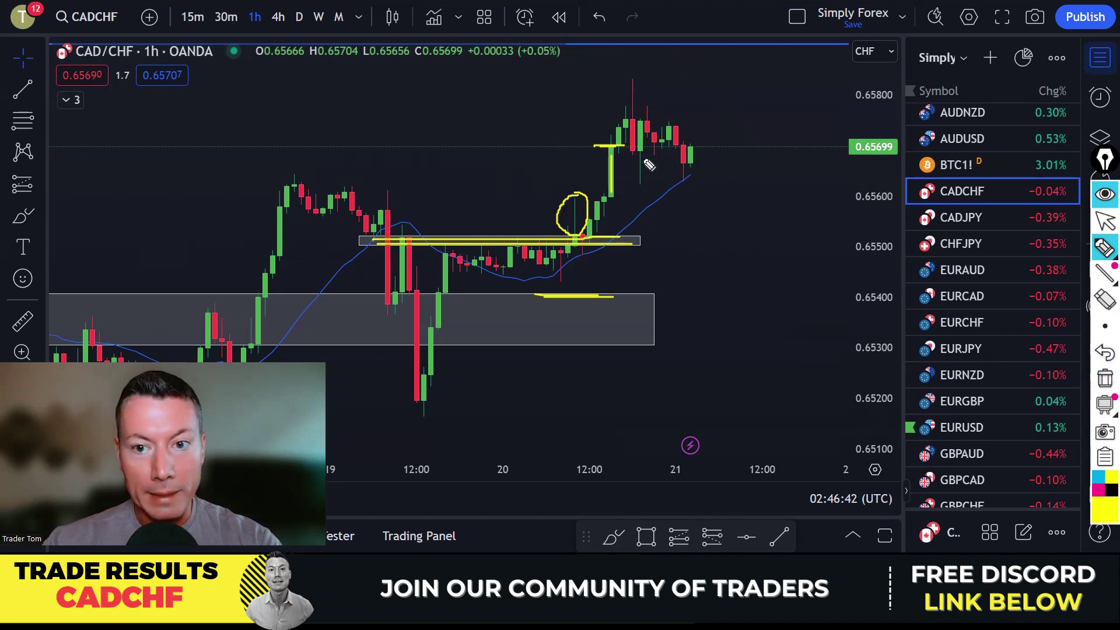
mouse_move(593, 265)
mouse_down()
mouse_move(638, 239)
mouse_move(656, 133)
mouse_up()
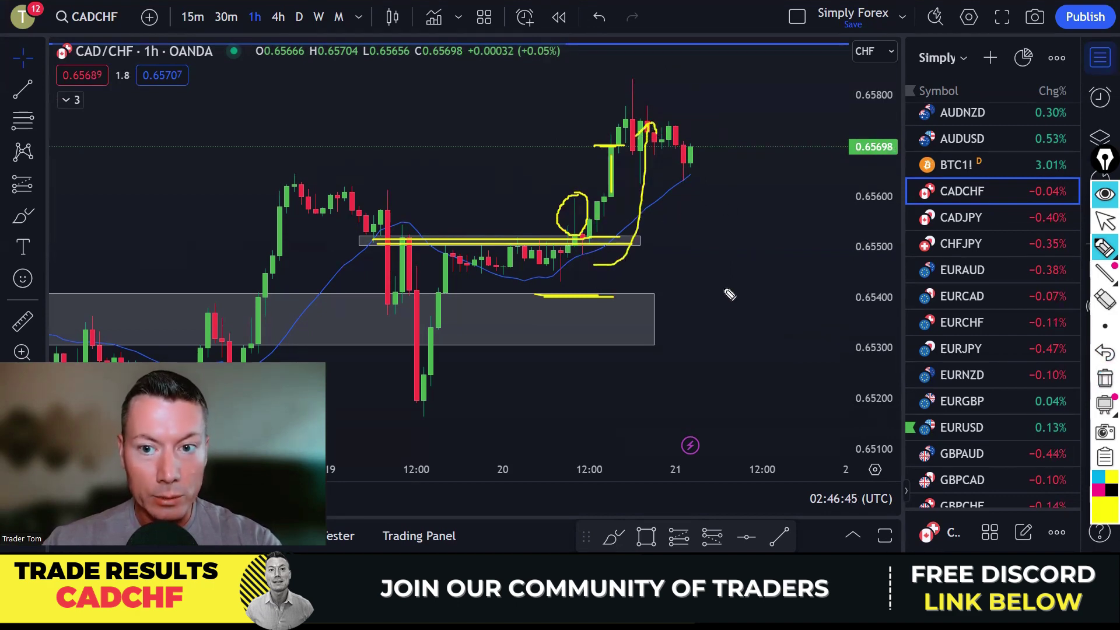
click(1099, 384)
- Display GBPUSD from the watchlist on the daily timeframe, framing the February and March price swings
scroll(970, 293, down, 5)
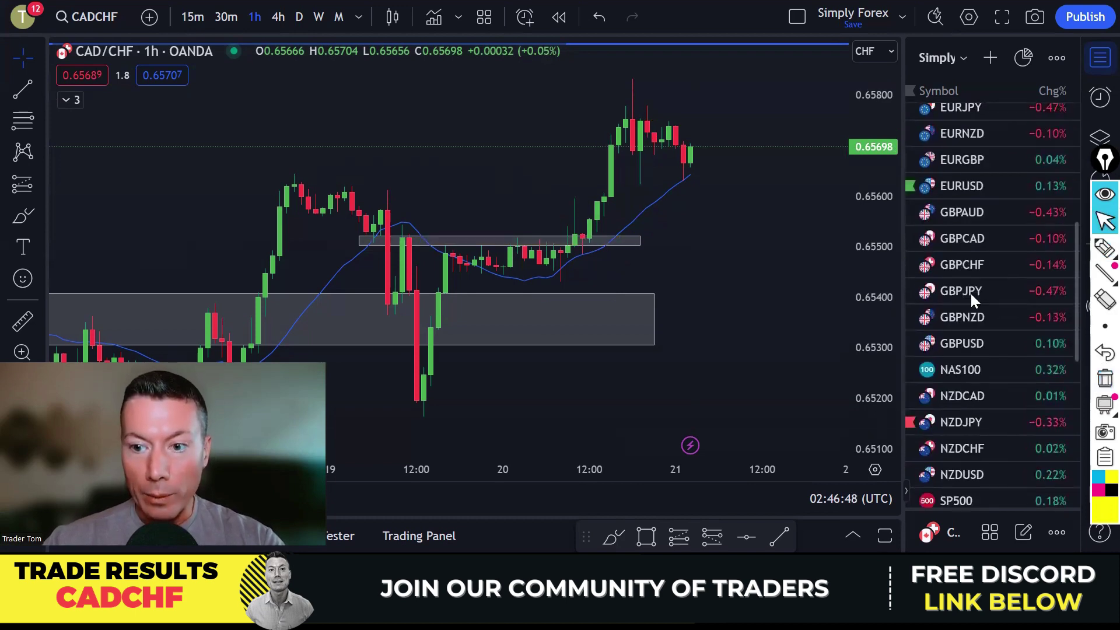
click(970, 237)
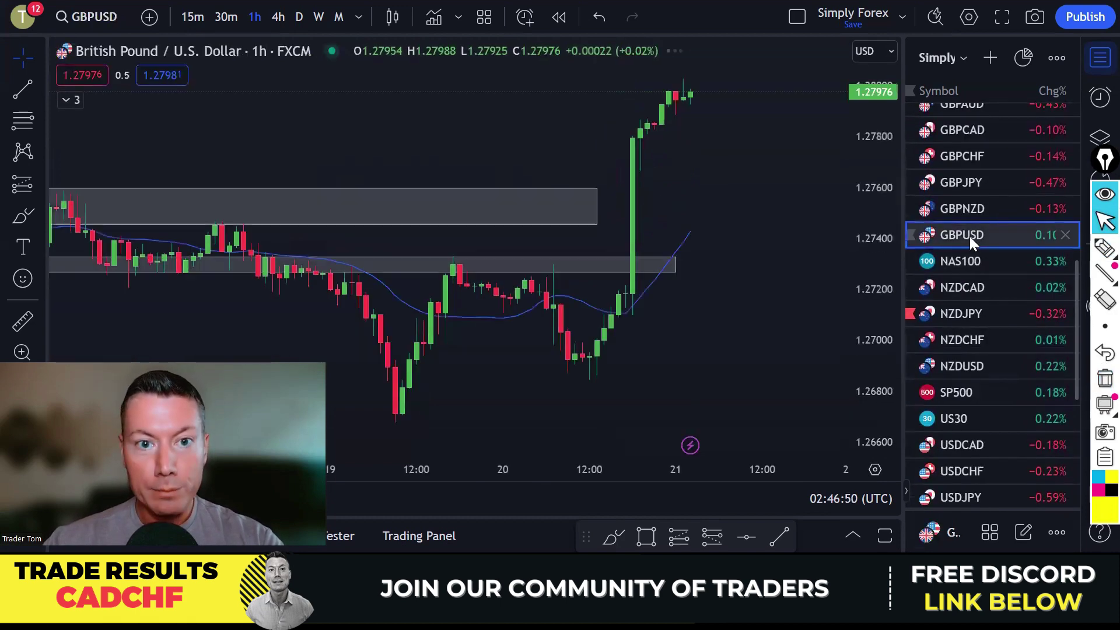
scroll(746, 273, up, 1)
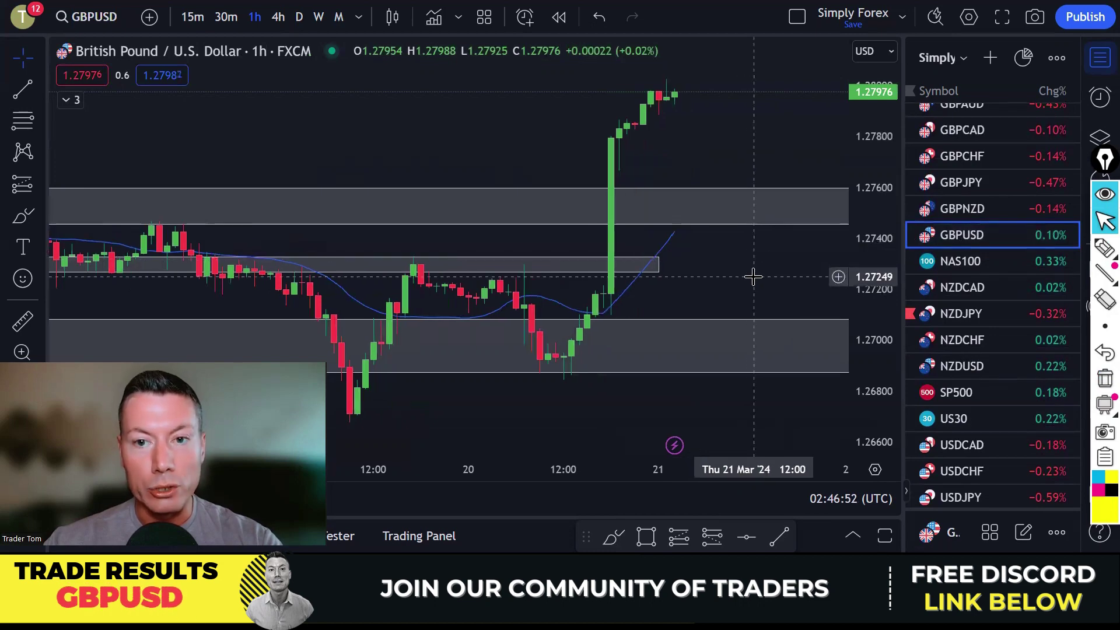
click(299, 17)
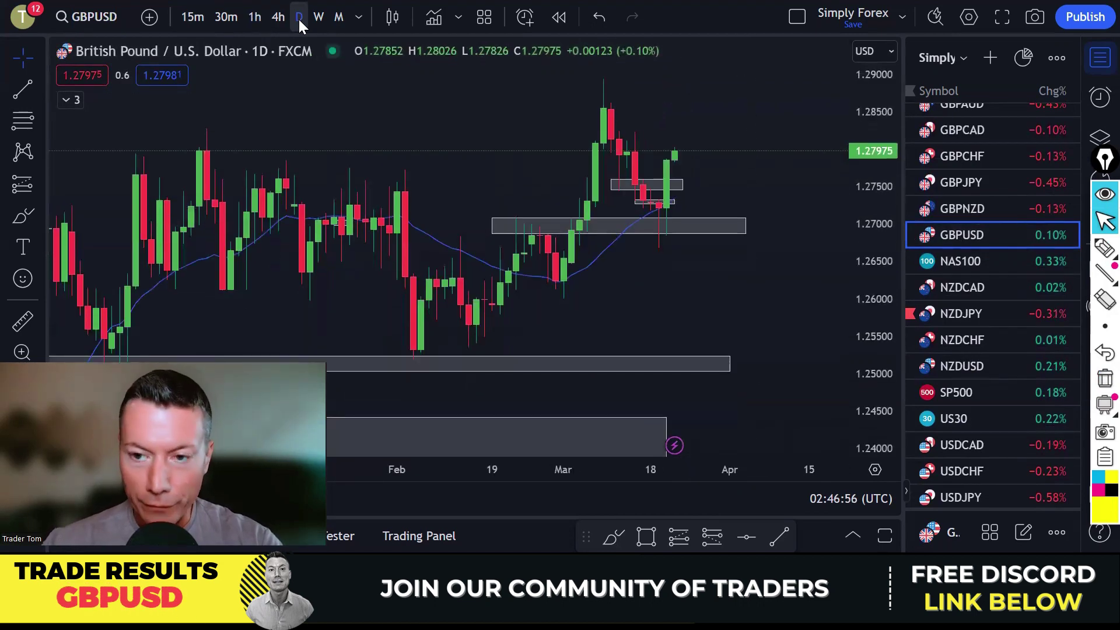
scroll(517, 158, up, 3)
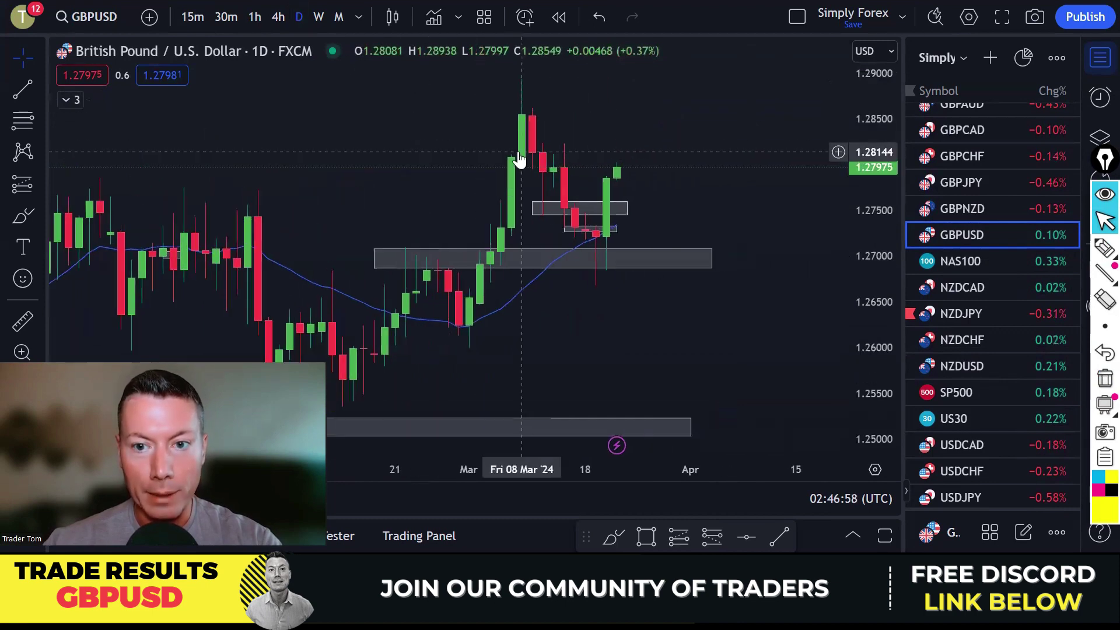
drag(614, 110, 699, 113)
scroll(699, 113, up, 2)
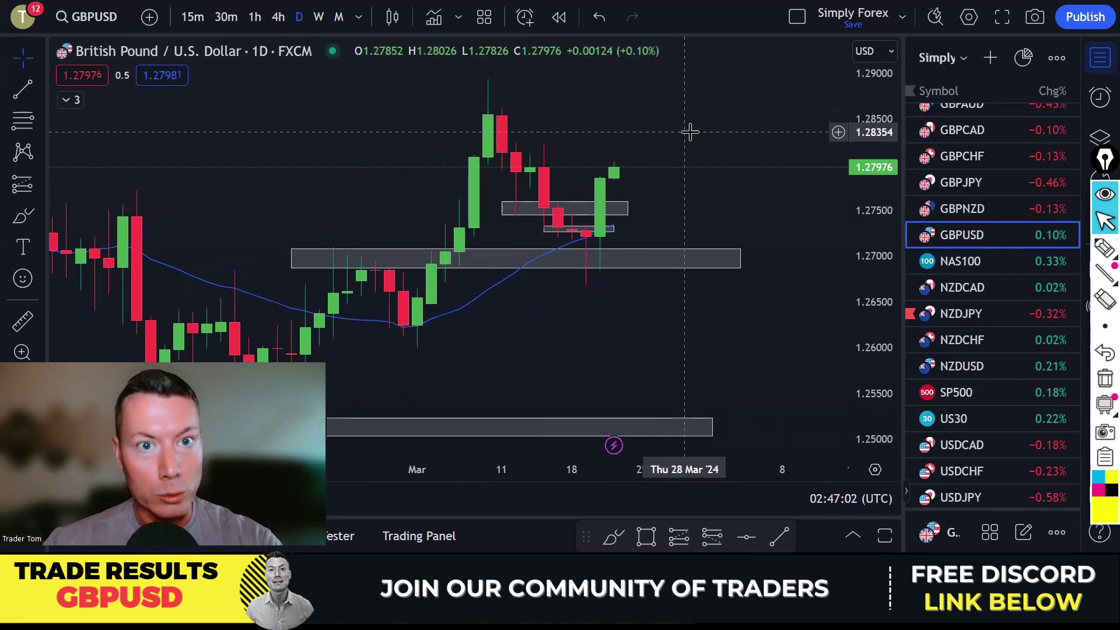
scroll(705, 106, down, 3)
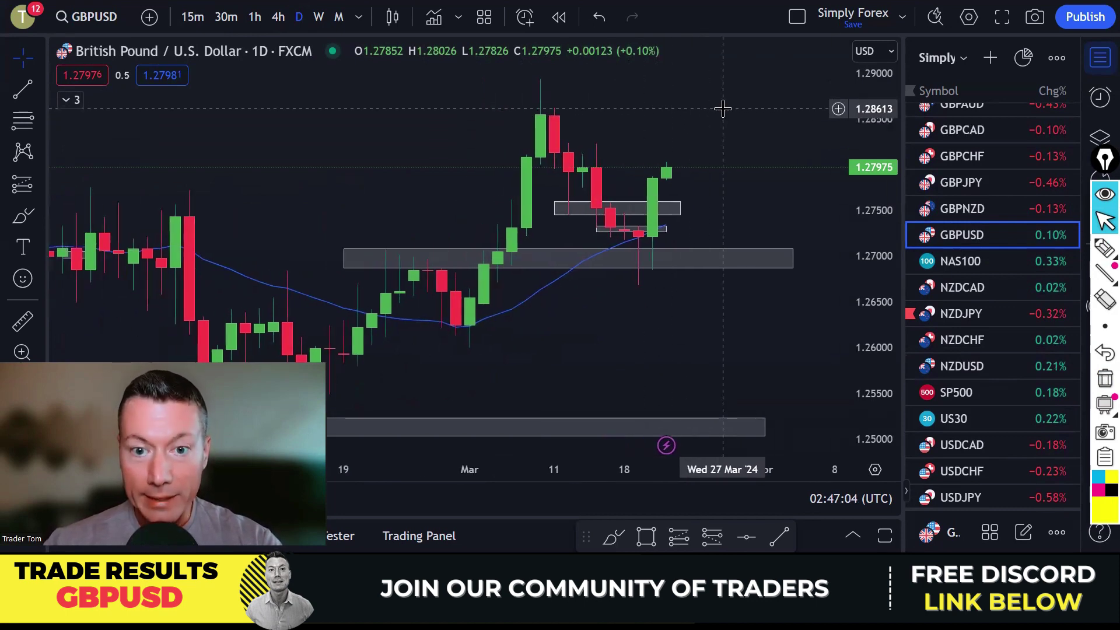
- Trace the GBPUSD daily swings and moving average, circle the pullback candle, line the grey zone near 1.27000, then clear everything
click(1104, 248)
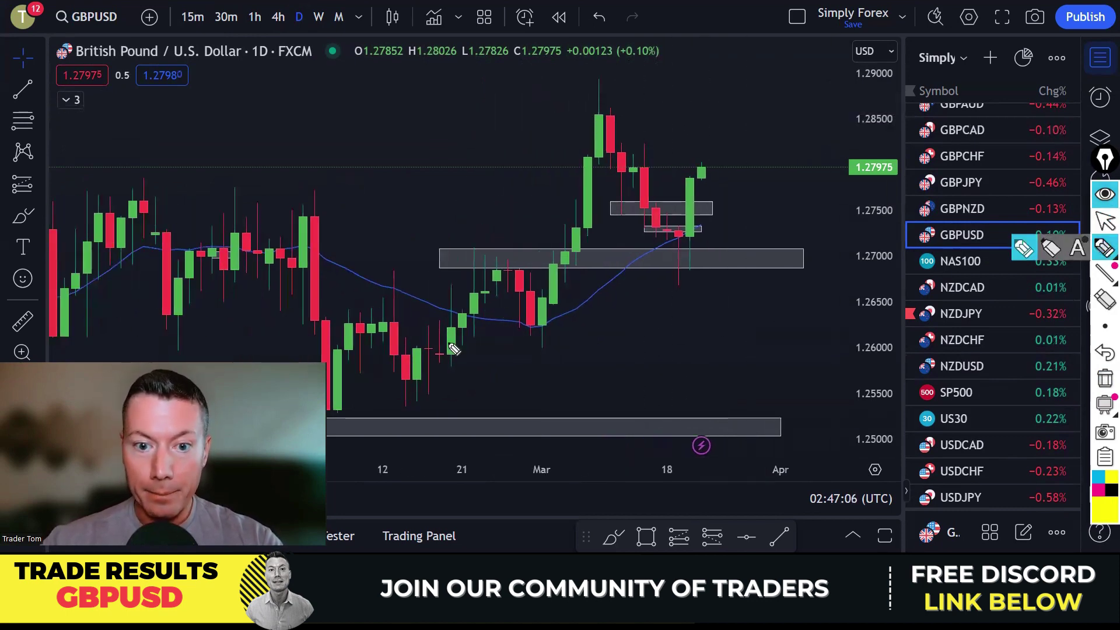
mouse_move(422, 369)
mouse_down()
mouse_move(494, 263)
mouse_move(533, 315)
mouse_move(565, 255)
mouse_move(589, 124)
mouse_move(616, 138)
mouse_move(671, 236)
mouse_move(688, 233)
mouse_move(668, 232)
mouse_move(671, 285)
mouse_move(690, 279)
mouse_move(691, 230)
mouse_up()
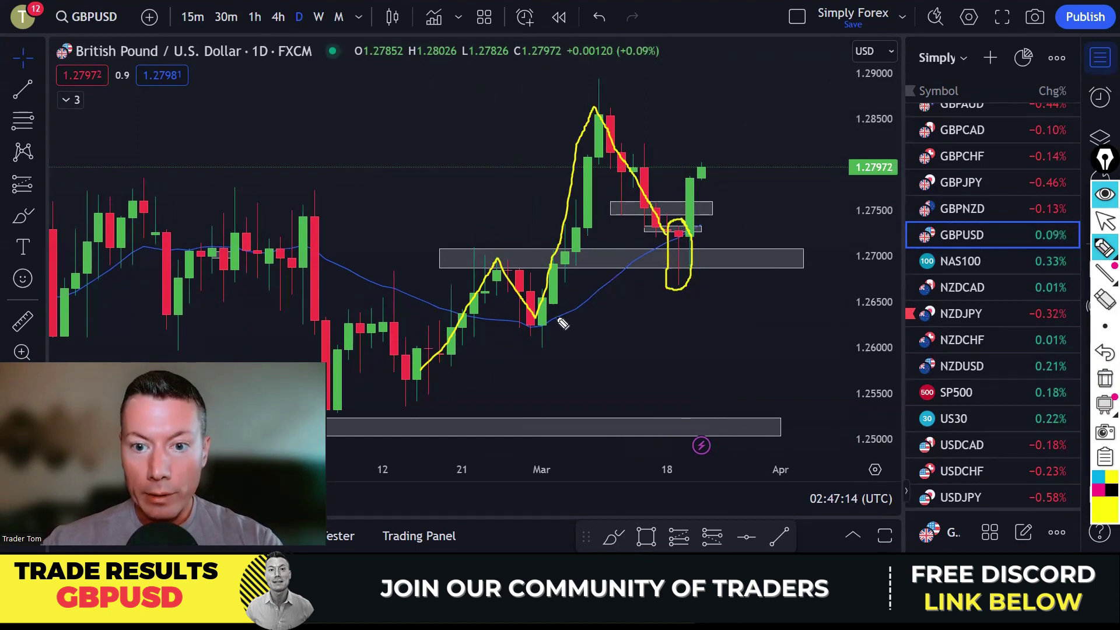
drag(558, 318, 698, 227)
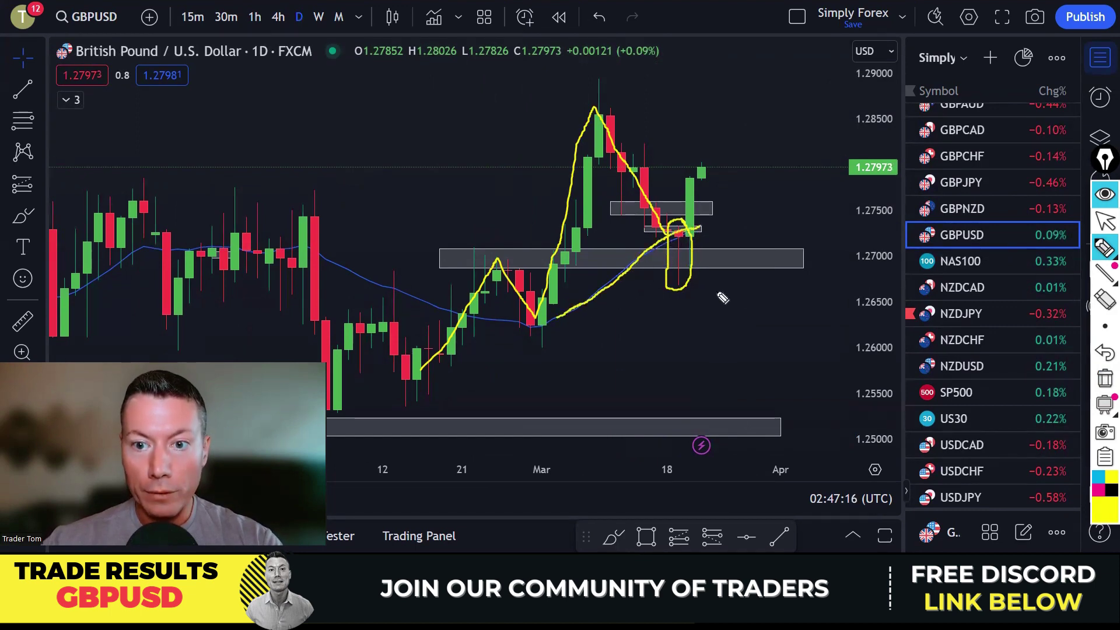
drag(467, 257, 732, 255)
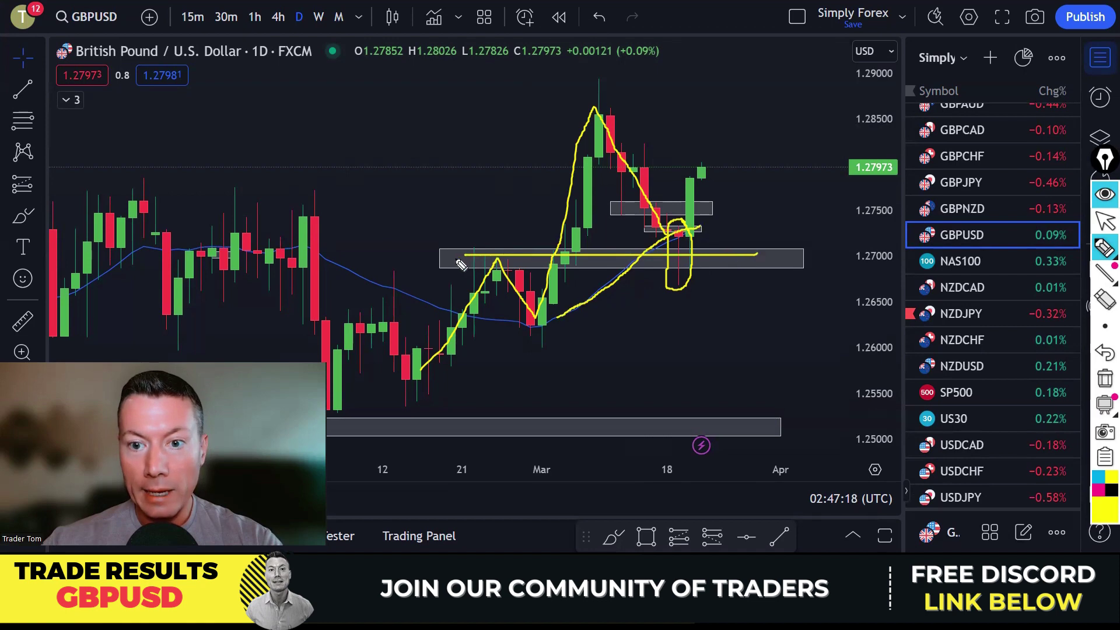
drag(462, 260, 757, 258)
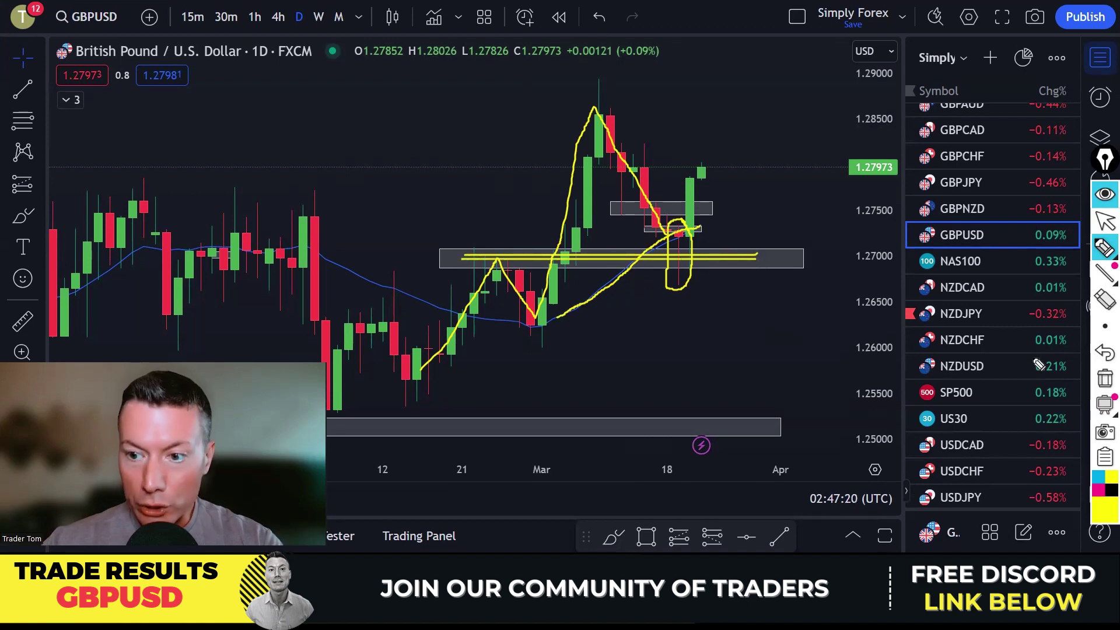
click(1104, 378)
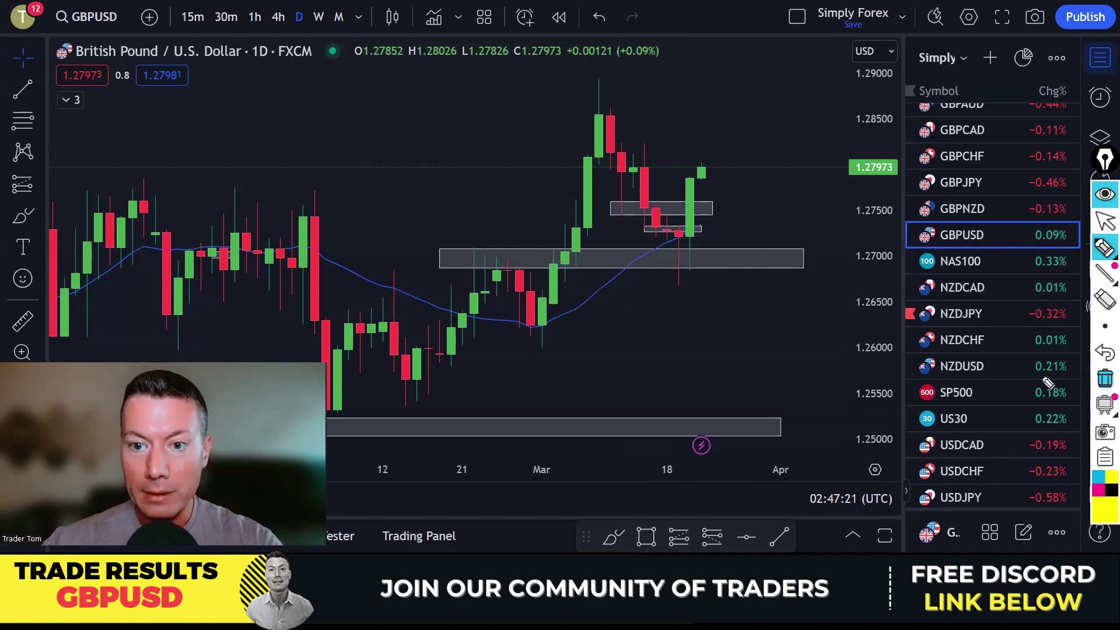
- Display GBPUSD on the hourly timeframe, showing several more days of candles, and draw two lines along the narrow grey zone near 1.27300
click(254, 16)
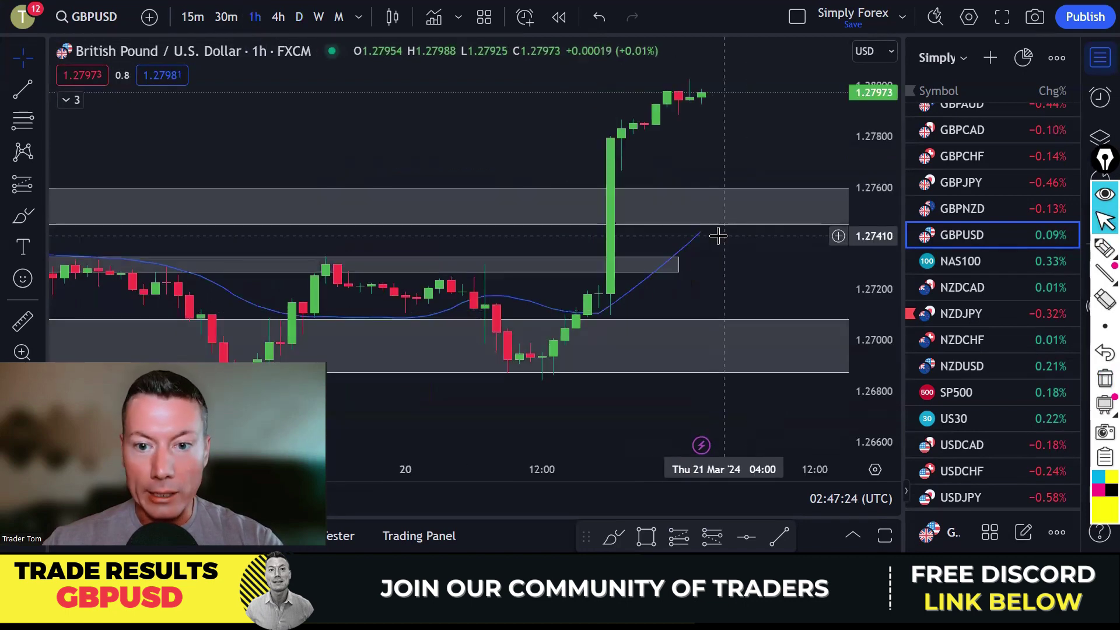
scroll(717, 231, down, 3)
scroll(717, 291, down, 4)
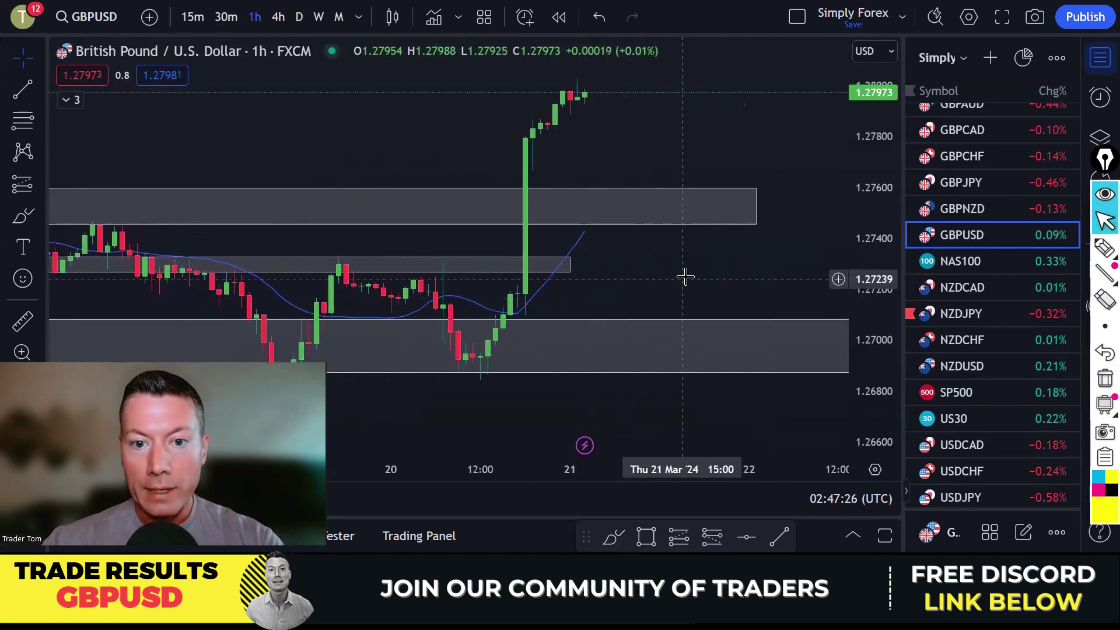
click(1100, 257)
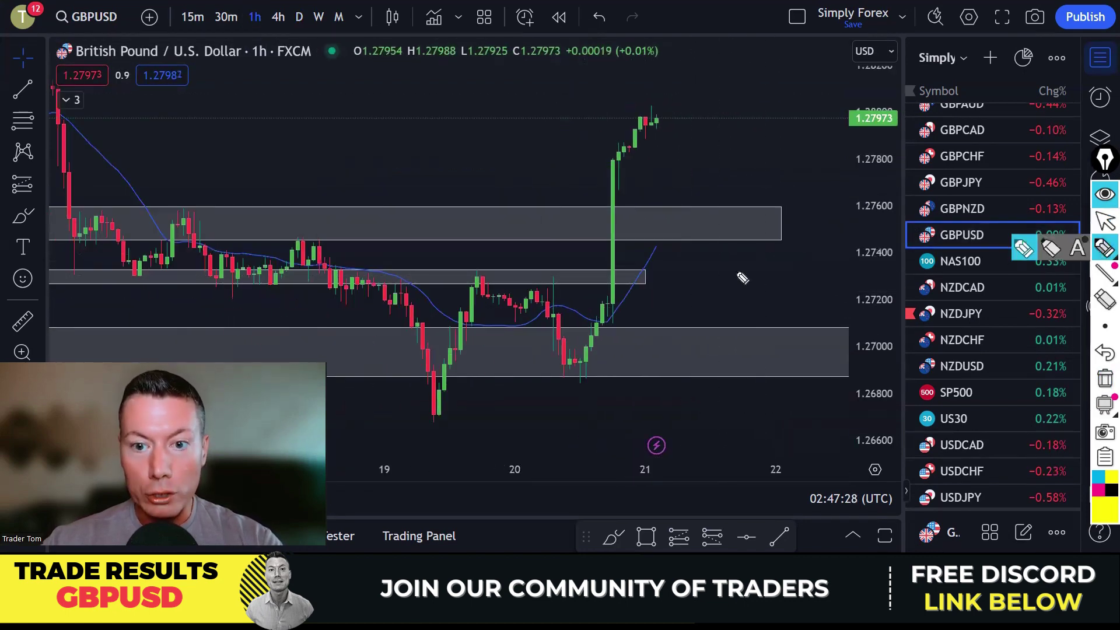
drag(462, 278, 650, 277)
drag(464, 280, 639, 282)
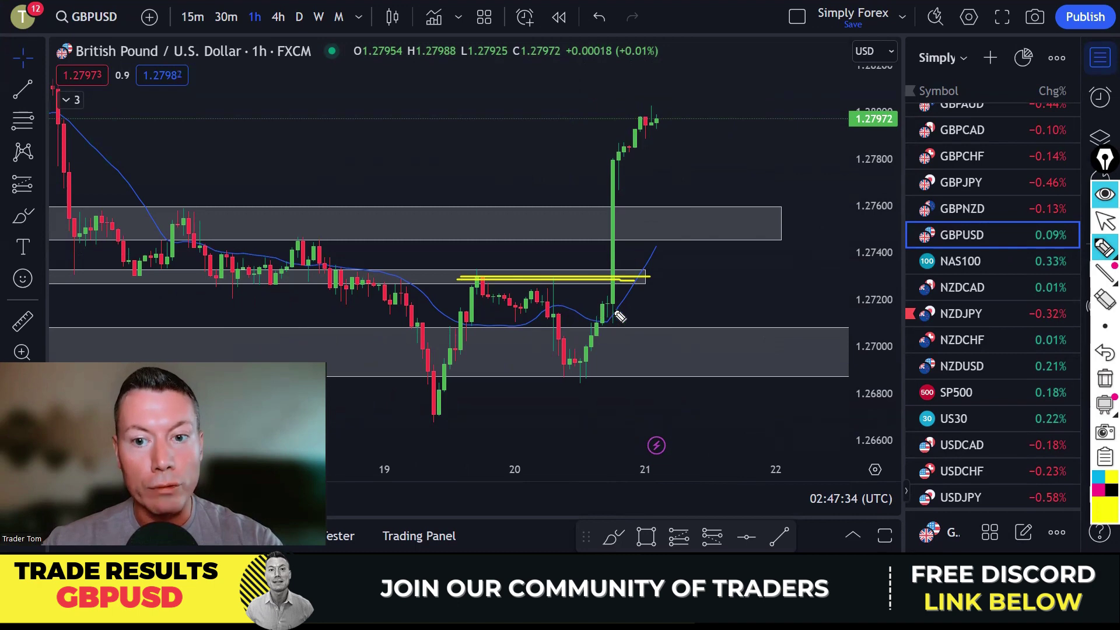
- Circle the large bullish candle, line its close and the swing low beneath it, sketch a pullback-and-rally arrow, then clear everything
mouse_move(621, 158)
mouse_down()
mouse_move(595, 205)
mouse_move(605, 325)
mouse_move(641, 247)
mouse_move(618, 157)
mouse_move(634, 165)
mouse_up()
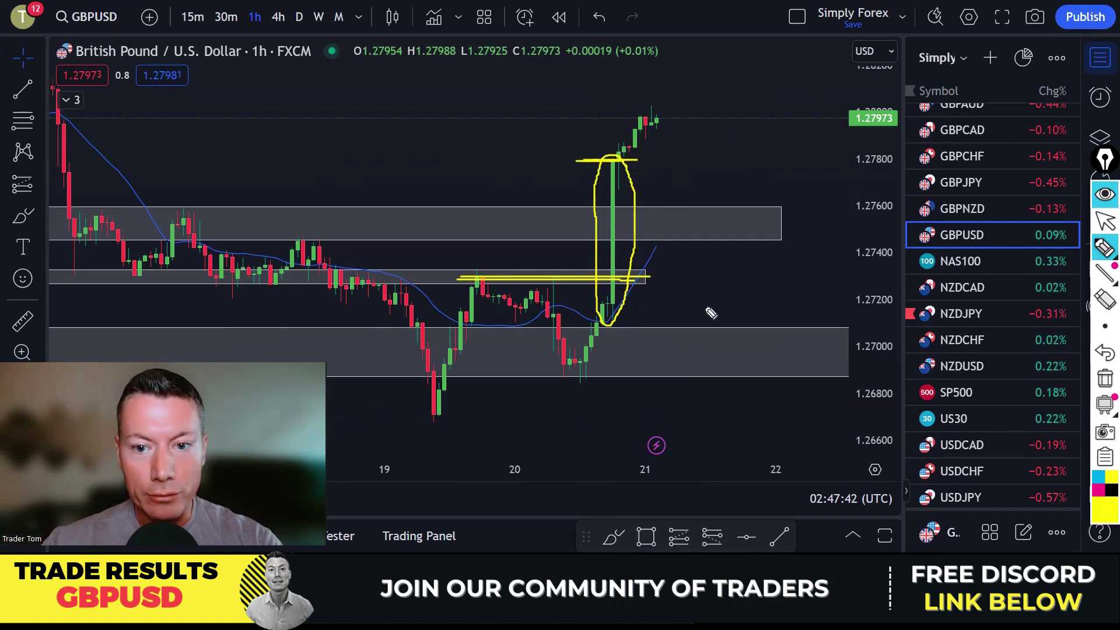
drag(571, 391, 595, 389)
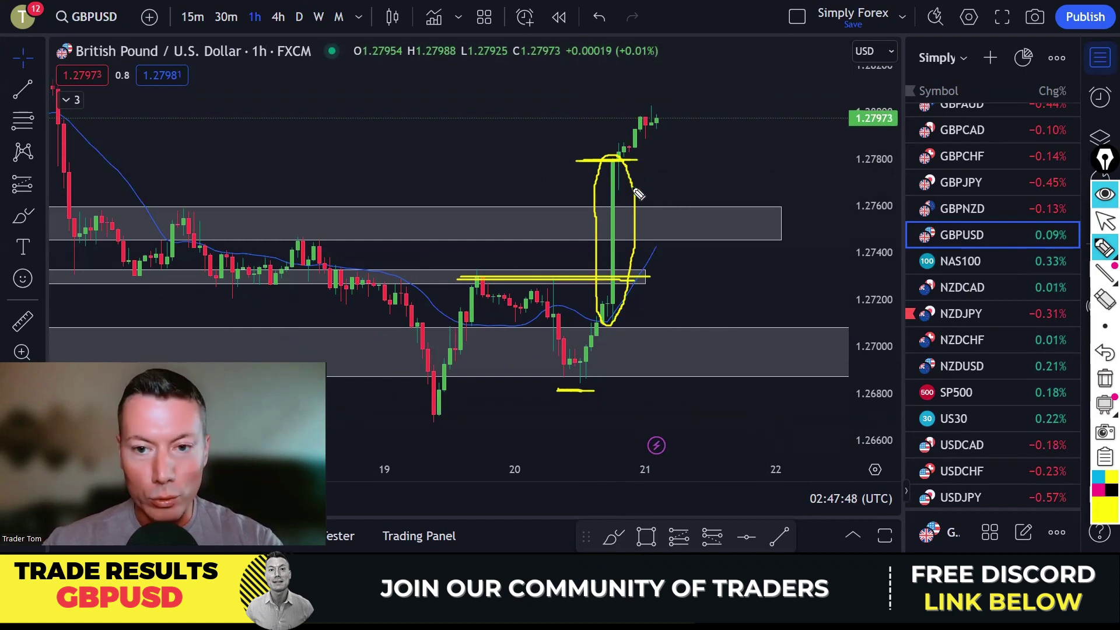
mouse_move(652, 123)
mouse_down()
mouse_move(707, 212)
mouse_move(741, 201)
mouse_move(743, 104)
mouse_move(753, 124)
mouse_up()
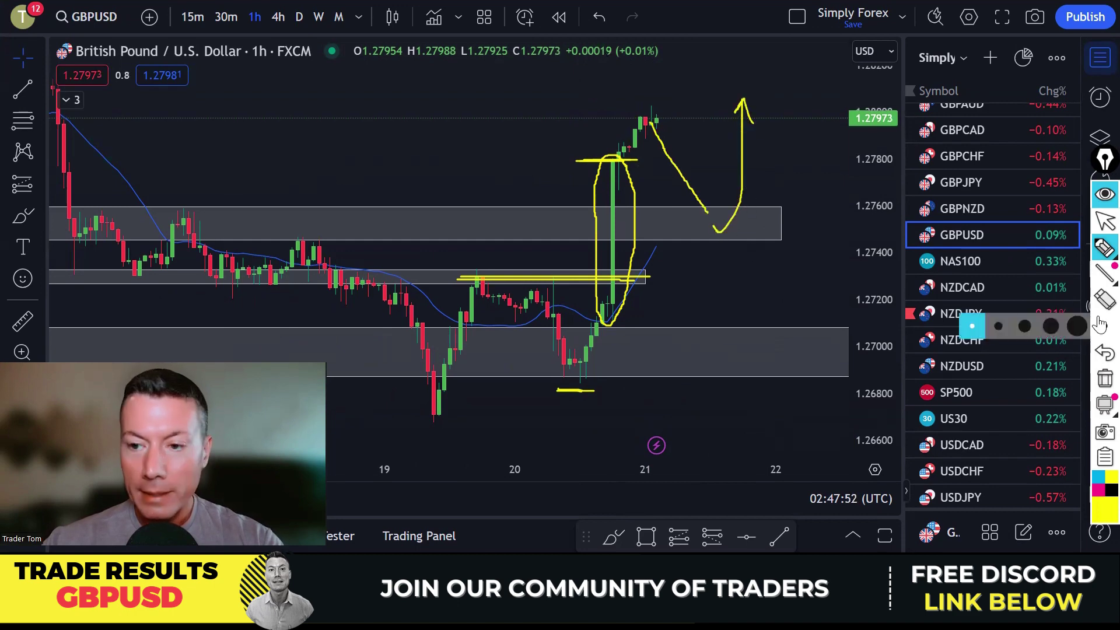
click(1101, 378)
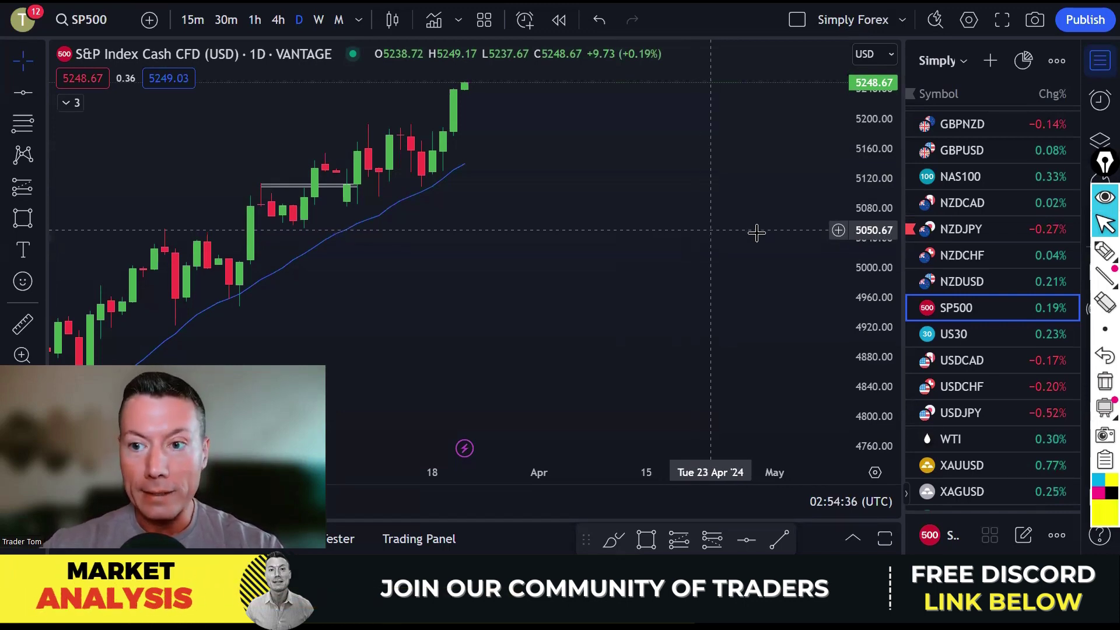
- Handwrite "JPY" and "USD" with down arrows on the SP500 daily chart, enclose both in a box and underline JPY
click(1100, 257)
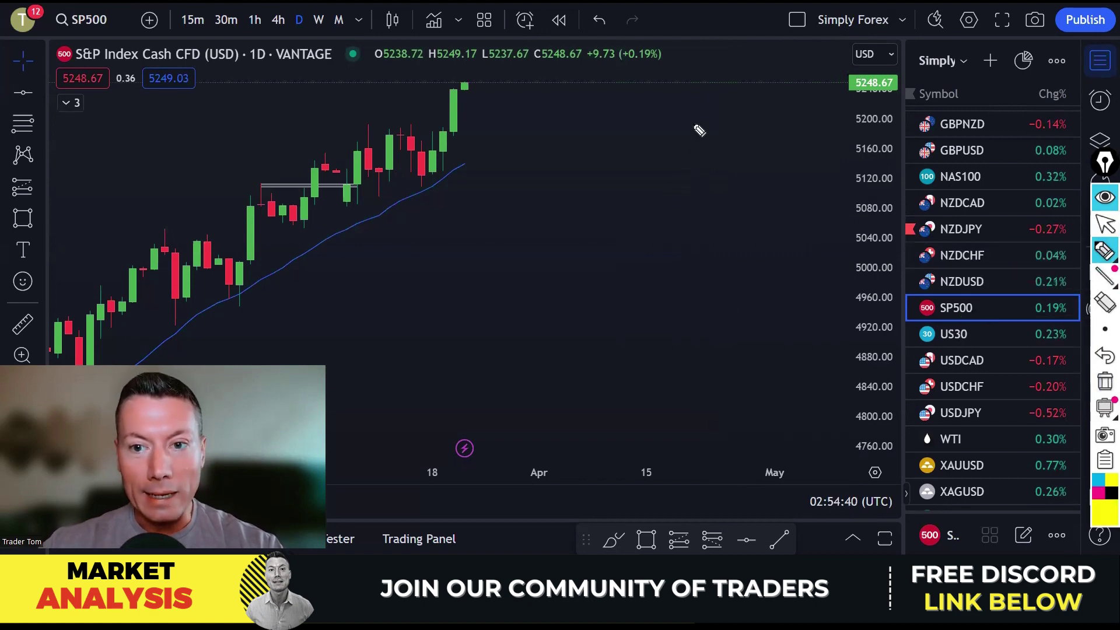
mouse_move(693, 123)
mouse_down()
mouse_move(693, 168)
mouse_move(670, 155)
mouse_move(712, 165)
mouse_move(727, 137)
mouse_move(713, 147)
mouse_move(739, 141)
mouse_move(740, 161)
mouse_up()
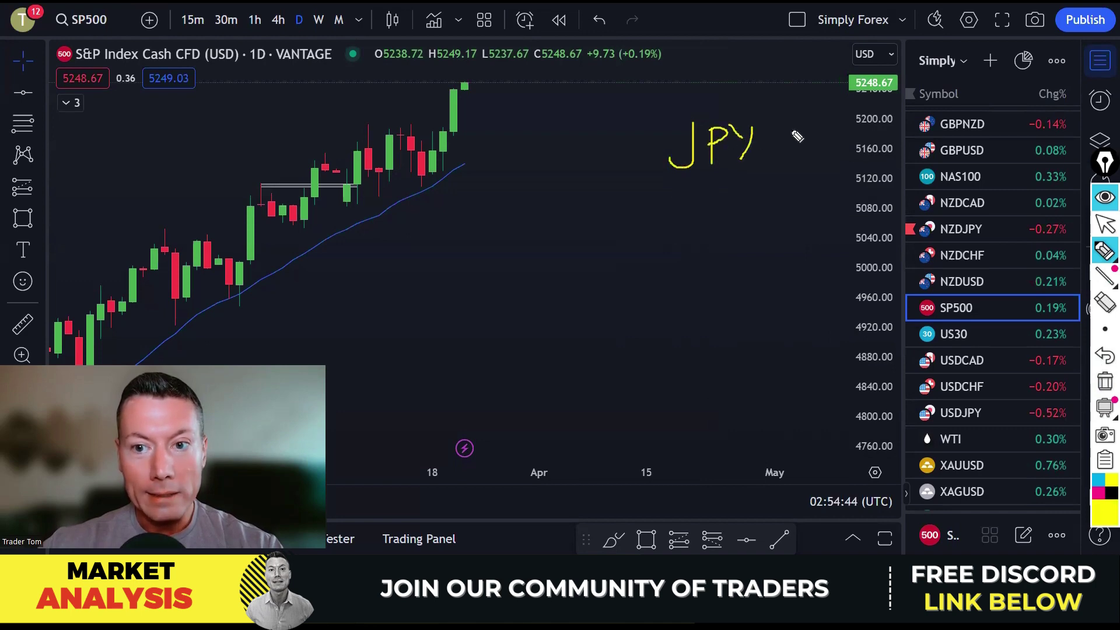
mouse_move(791, 129)
mouse_down()
mouse_move(790, 170)
mouse_move(799, 163)
mouse_up()
mouse_move(680, 200)
mouse_down()
mouse_move(729, 224)
mouse_move(747, 213)
mouse_move(736, 224)
mouse_up()
mouse_move(780, 191)
mouse_down()
mouse_move(782, 229)
mouse_move(794, 226)
mouse_up()
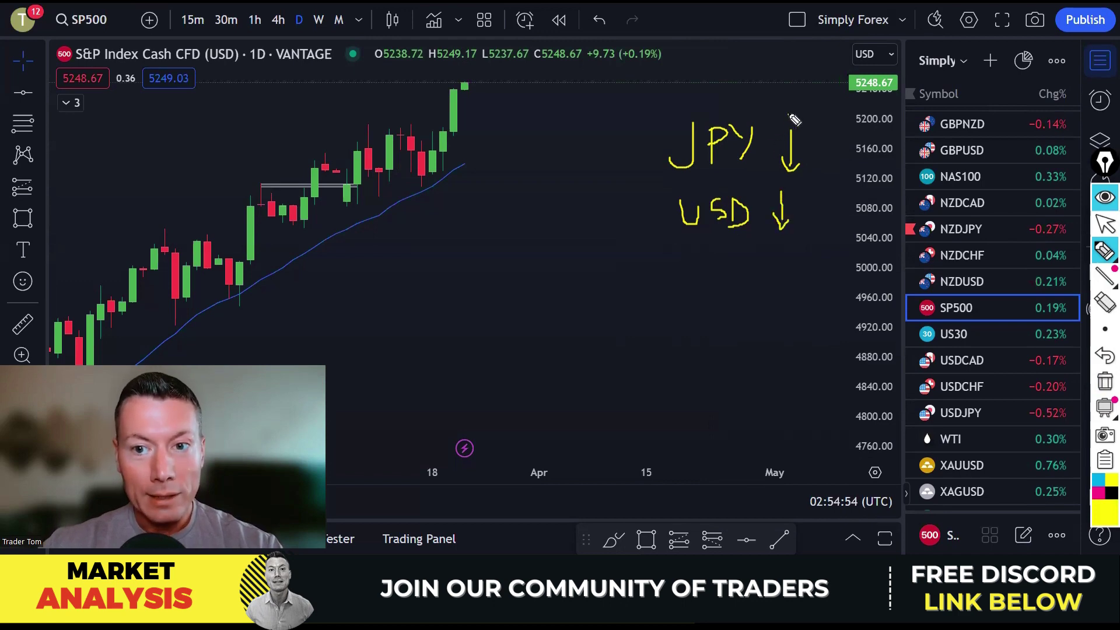
mouse_move(791, 114)
mouse_down()
mouse_move(657, 182)
mouse_move(805, 250)
mouse_move(823, 131)
mouse_move(801, 118)
mouse_up()
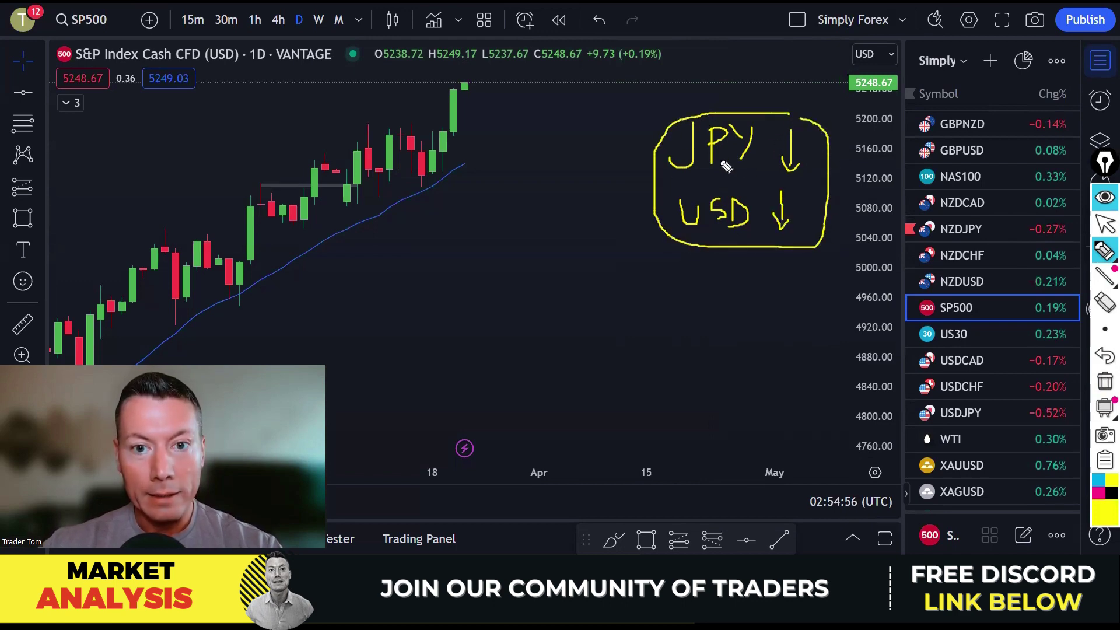
drag(679, 182, 756, 181)
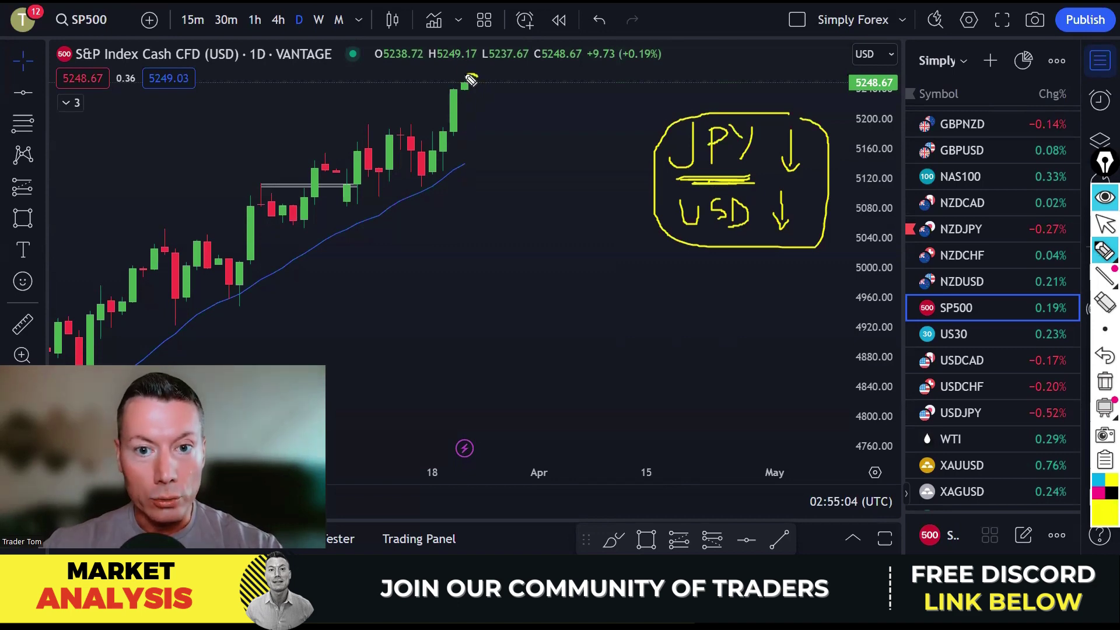
- Circle the latest SP500 candles, draw an arrow curving upward beside them, underline JPY and USD again, then clear everything
mouse_move(471, 80)
mouse_down()
mouse_move(431, 143)
mouse_move(470, 170)
mouse_move(481, 76)
mouse_up()
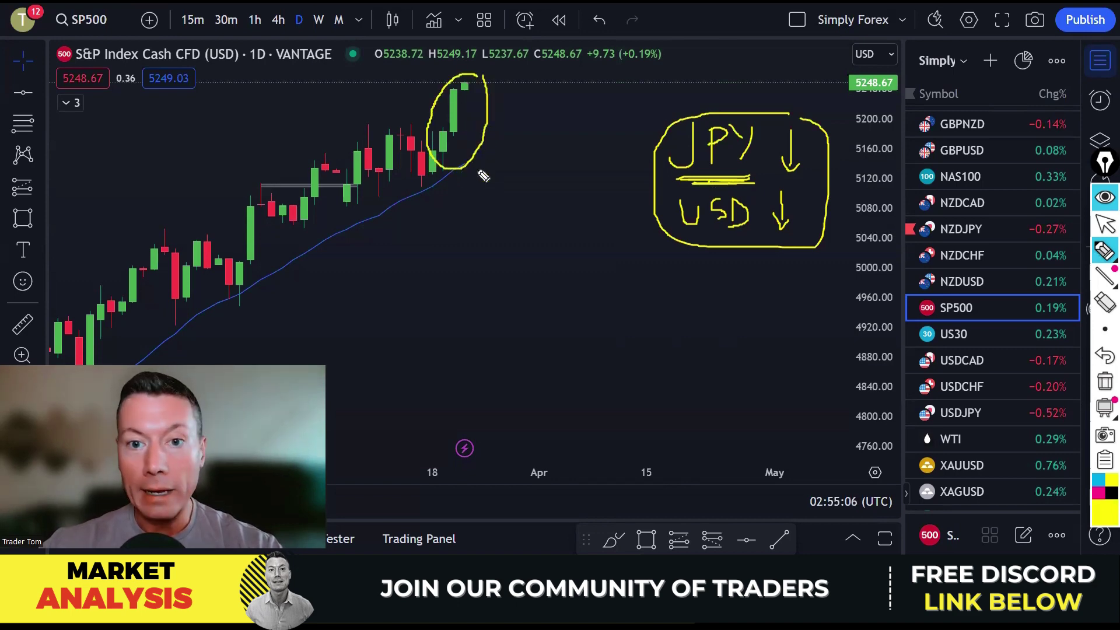
mouse_move(480, 172)
mouse_down()
mouse_move(525, 92)
mouse_move(531, 100)
mouse_up()
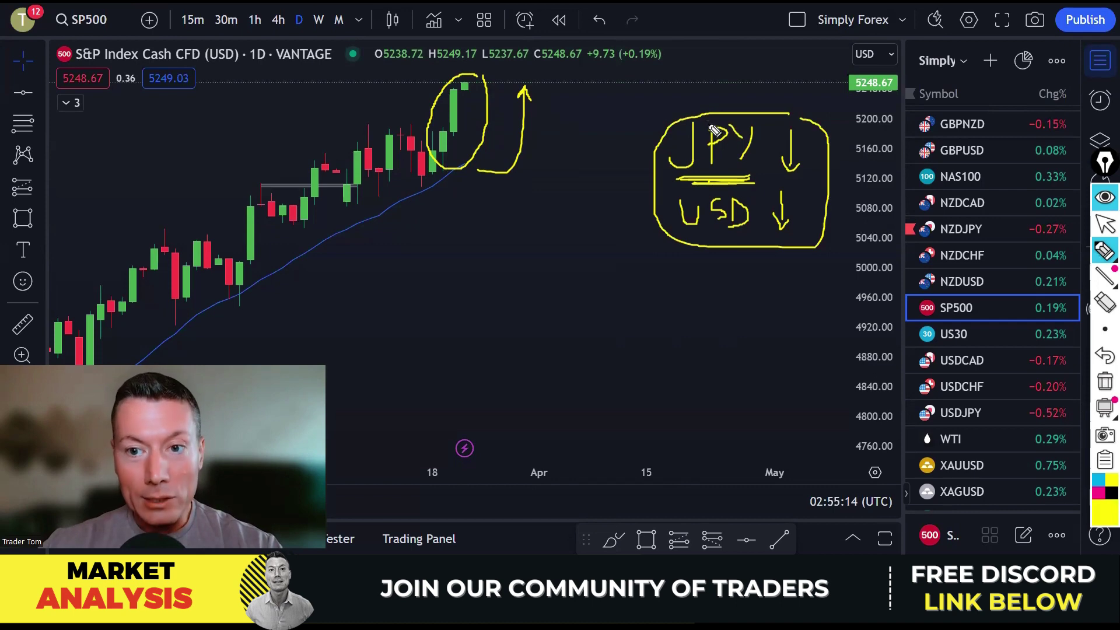
mouse_move(703, 177)
mouse_down()
mouse_move(762, 179)
mouse_move(703, 179)
mouse_move(740, 180)
mouse_up()
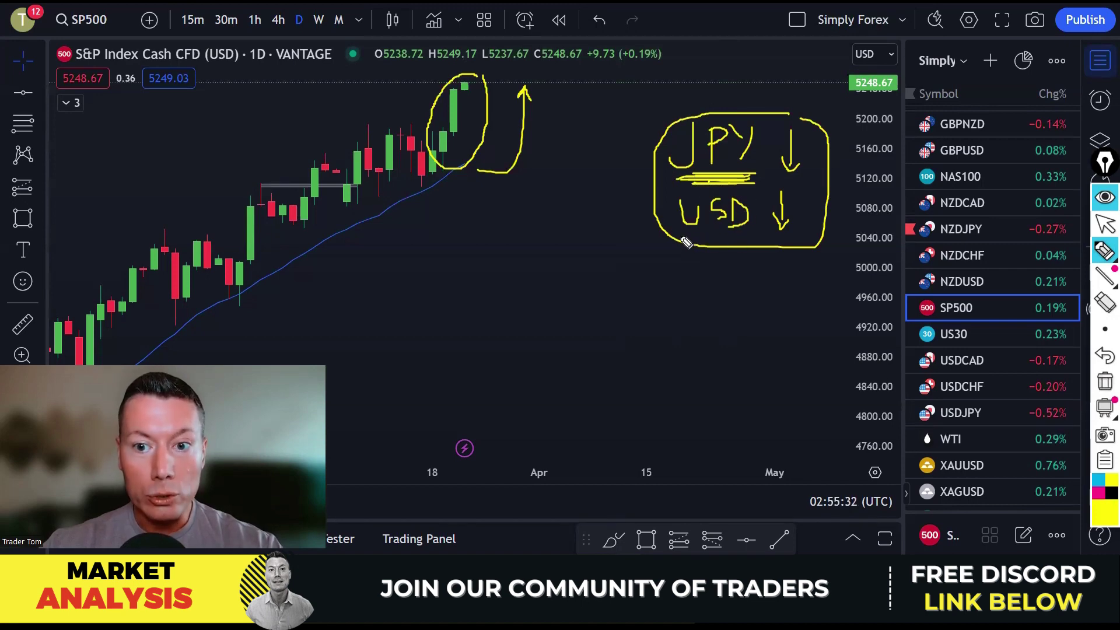
mouse_move(685, 241)
mouse_down()
mouse_move(759, 238)
mouse_move(750, 241)
mouse_up()
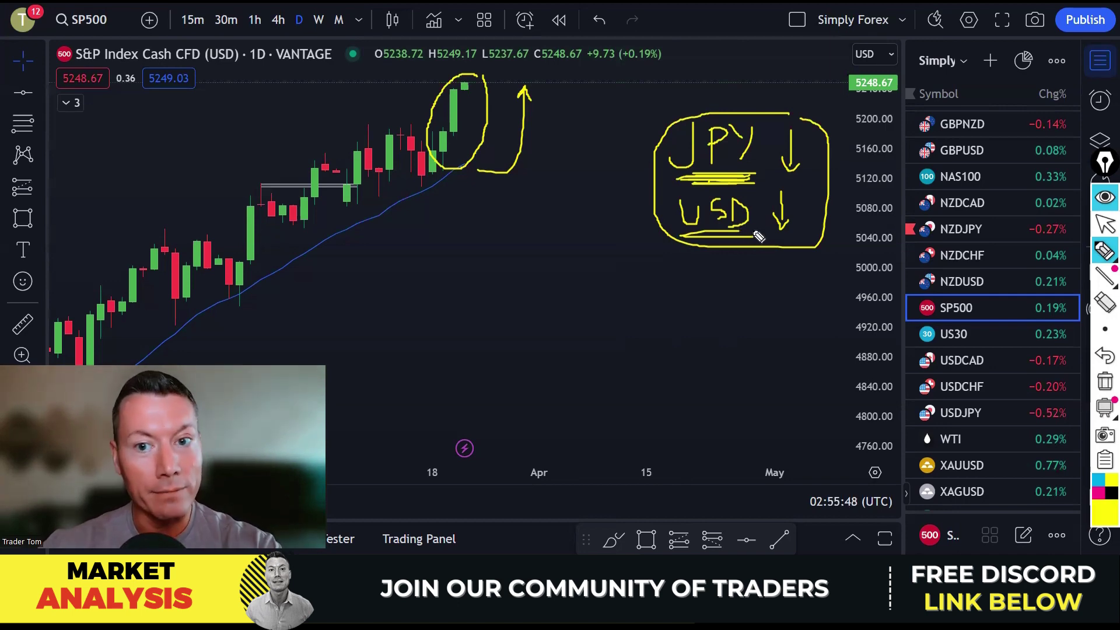
mouse_move(758, 238)
mouse_down()
mouse_move(703, 244)
mouse_move(777, 243)
mouse_up()
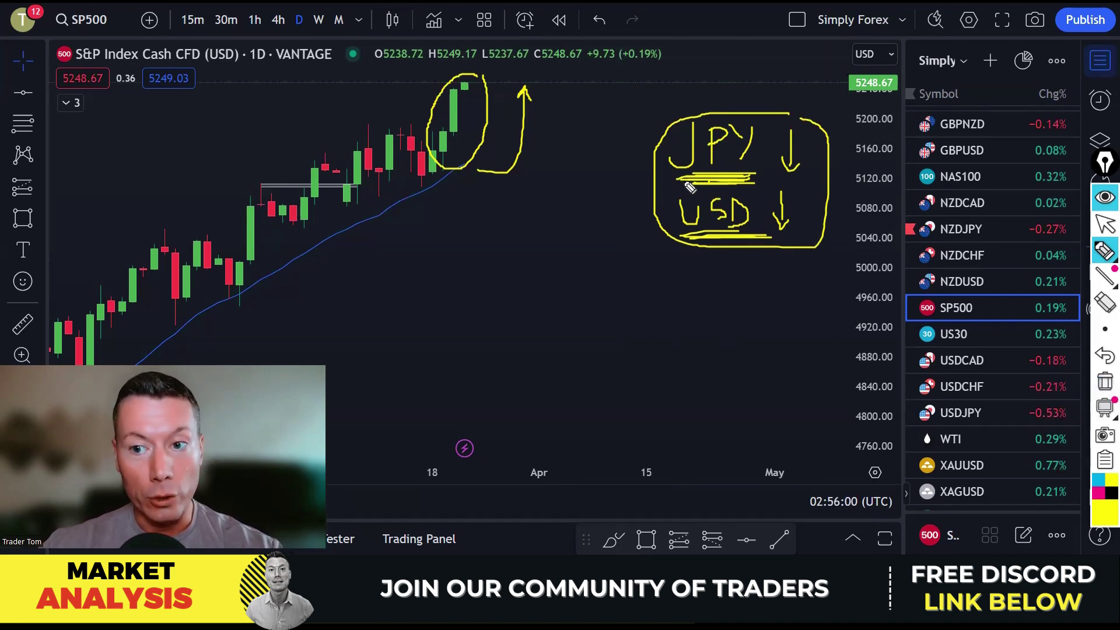
click(1101, 383)
key(ctrl+shift+1)
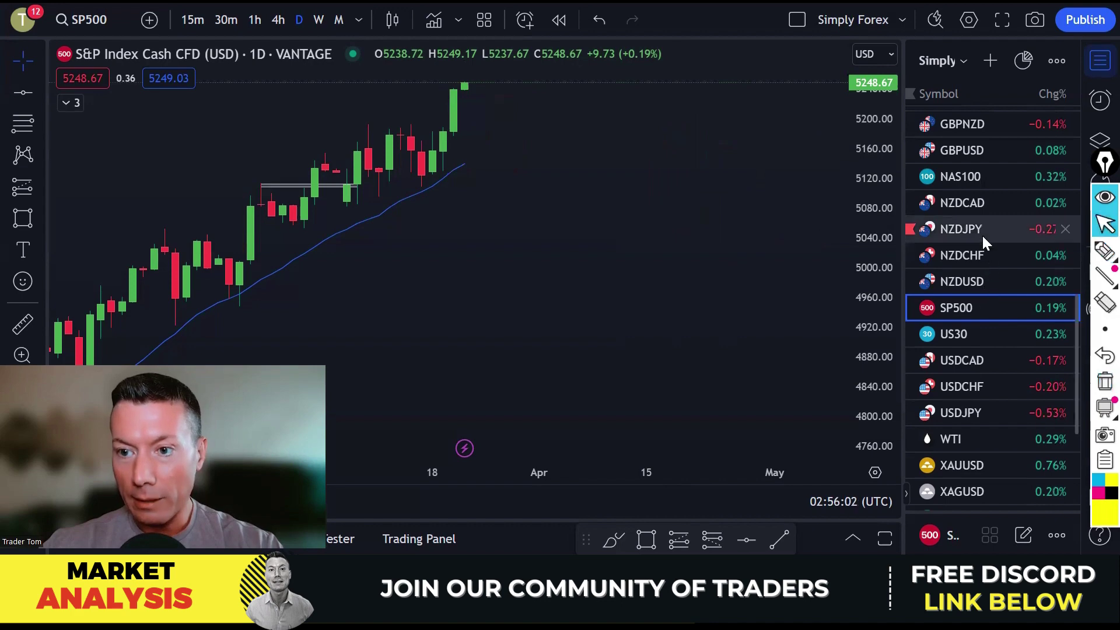
- Display EURJPY from the watchlist on the daily timeframe, framing the price history back to the previous major high
scroll(982, 235, up, 5)
scroll(982, 233, up, 3)
click(975, 264)
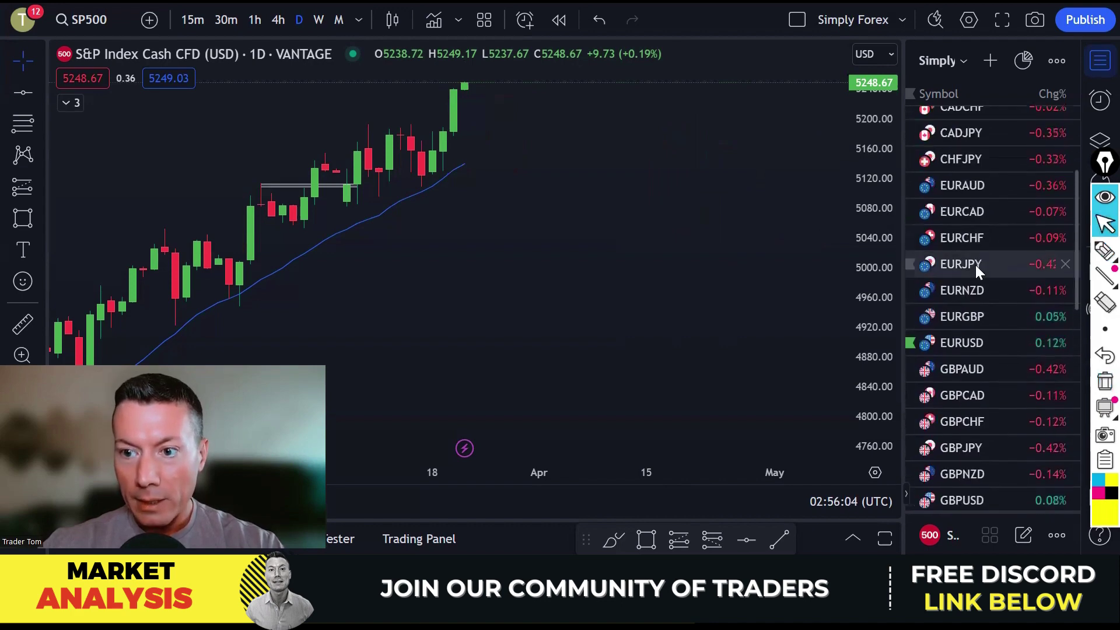
scroll(680, 235, down, 5)
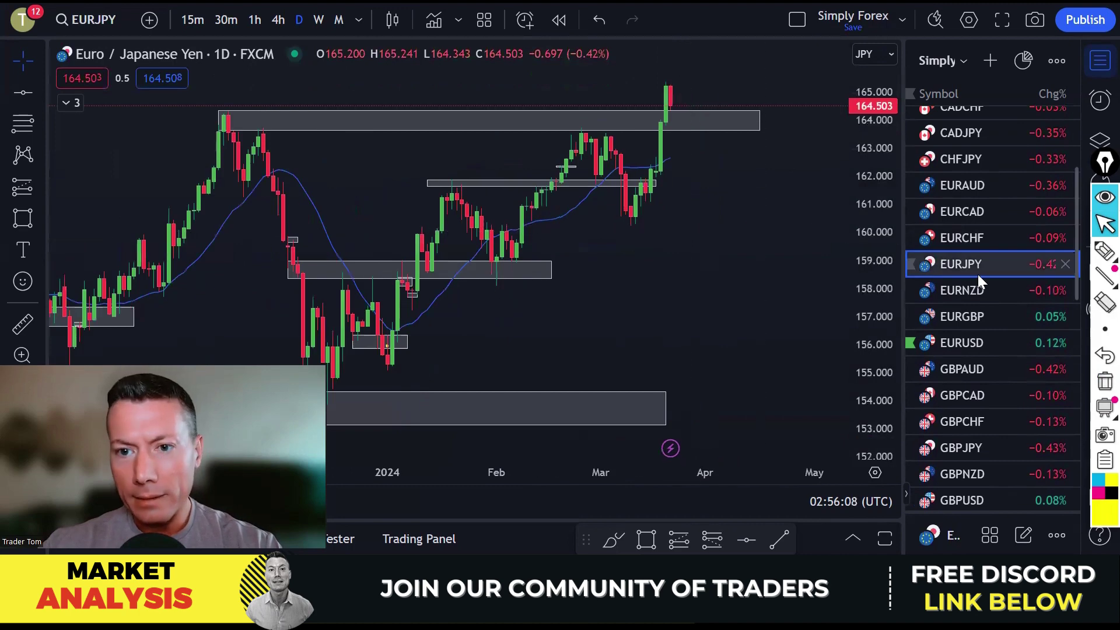
- Line the earlier EURJPY high and the current breakout along the upper grey zone, circle the latest candle, then clear everything
click(1101, 256)
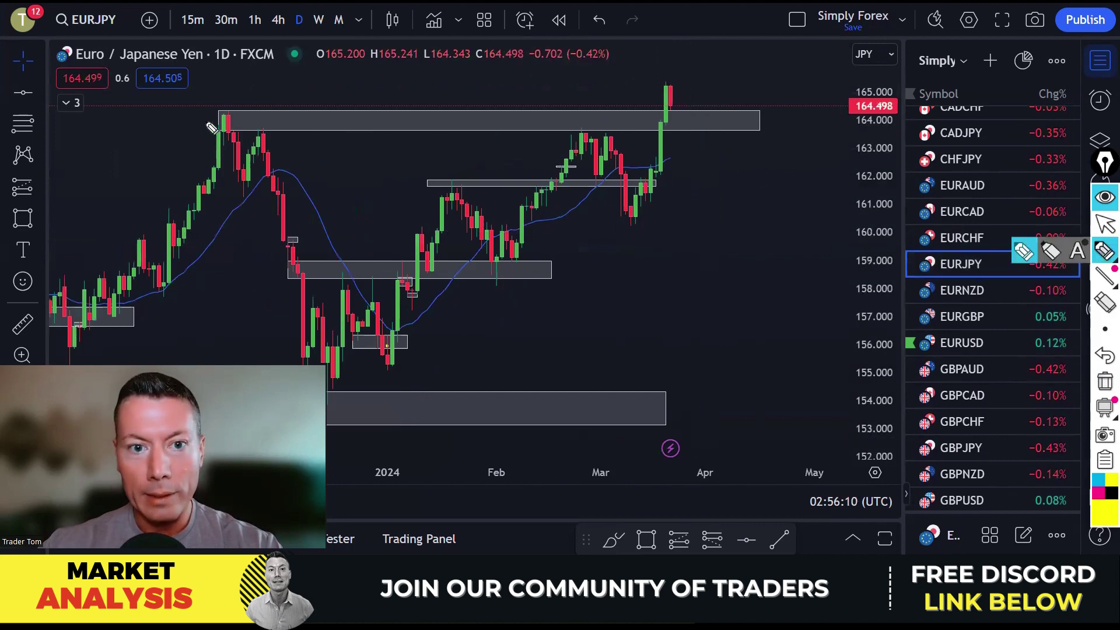
mouse_move(201, 113)
mouse_down()
mouse_move(259, 115)
mouse_move(221, 115)
mouse_up()
mouse_move(648, 114)
mouse_down()
mouse_move(700, 114)
mouse_move(681, 95)
mouse_move(700, 115)
mouse_up()
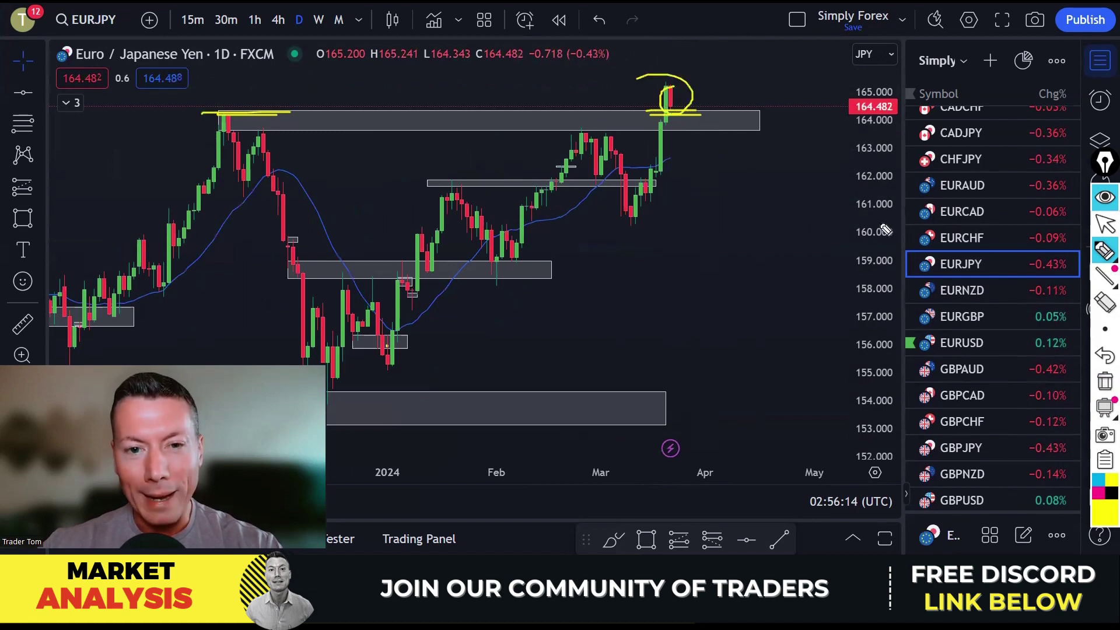
click(1103, 382)
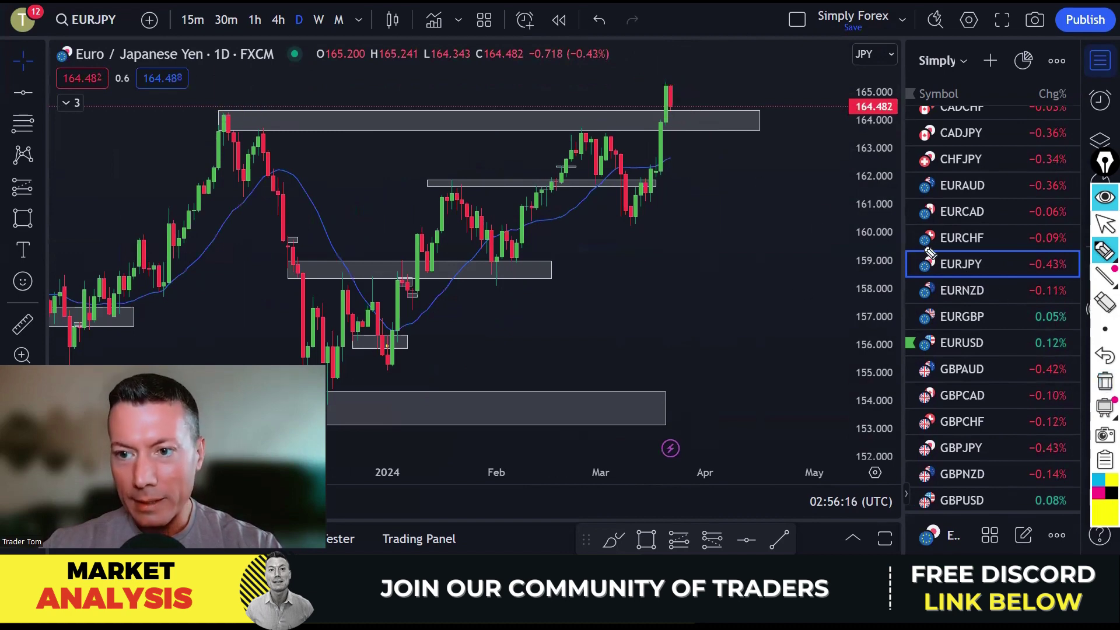
- Display USDCAD from the watchlist, draw lines along the March candle lows just above the grey zone near 1.34500, then clear them
scroll(979, 285, down, 6)
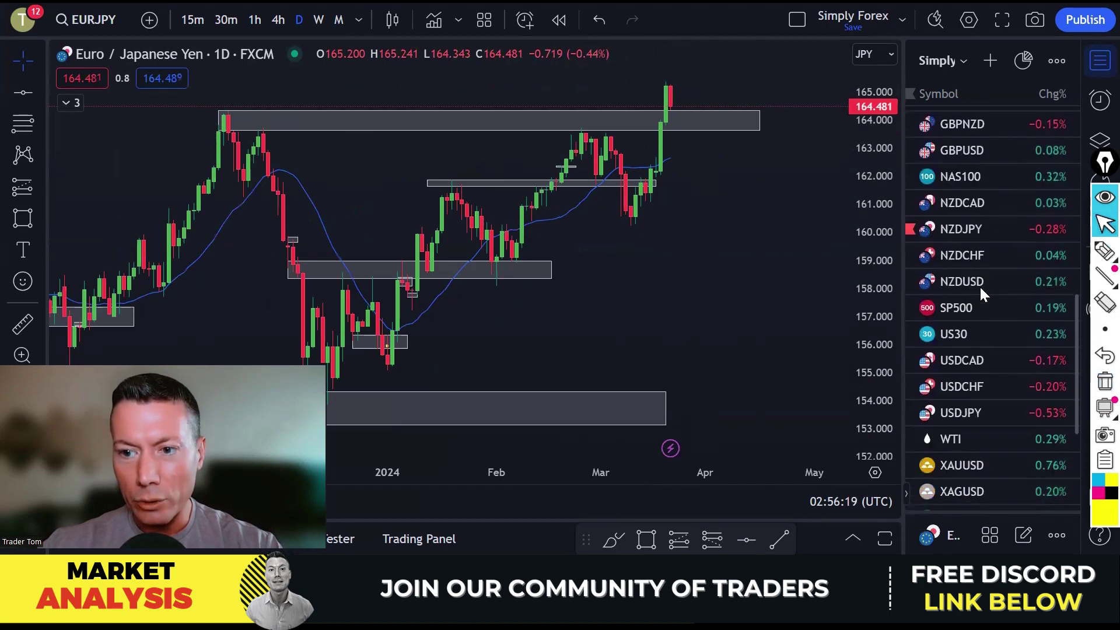
click(976, 358)
scroll(762, 261, up, 3)
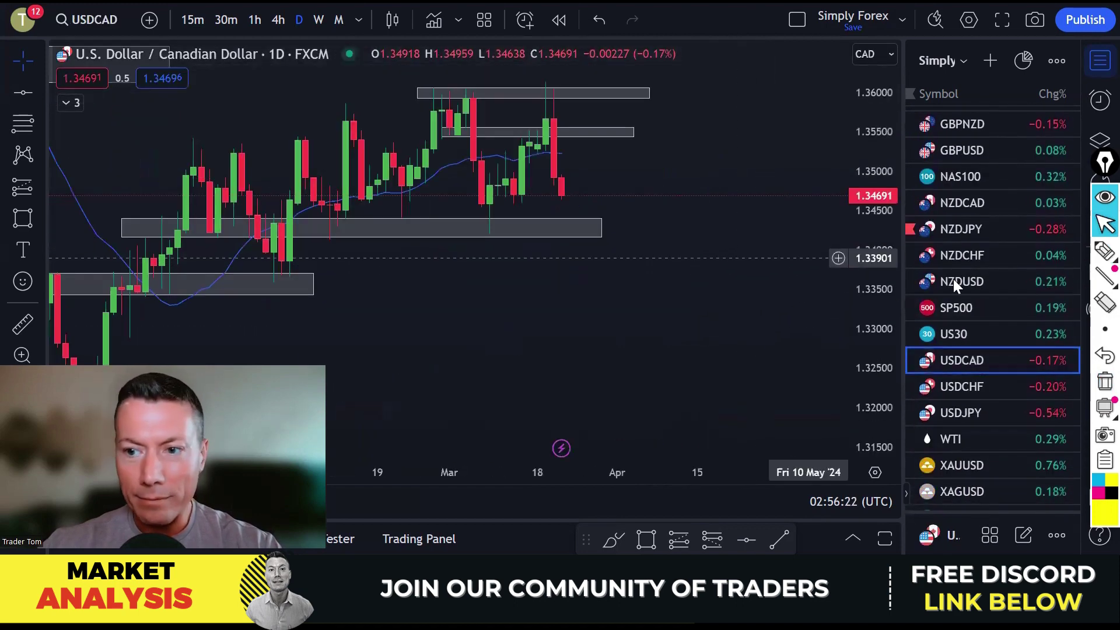
click(1101, 253)
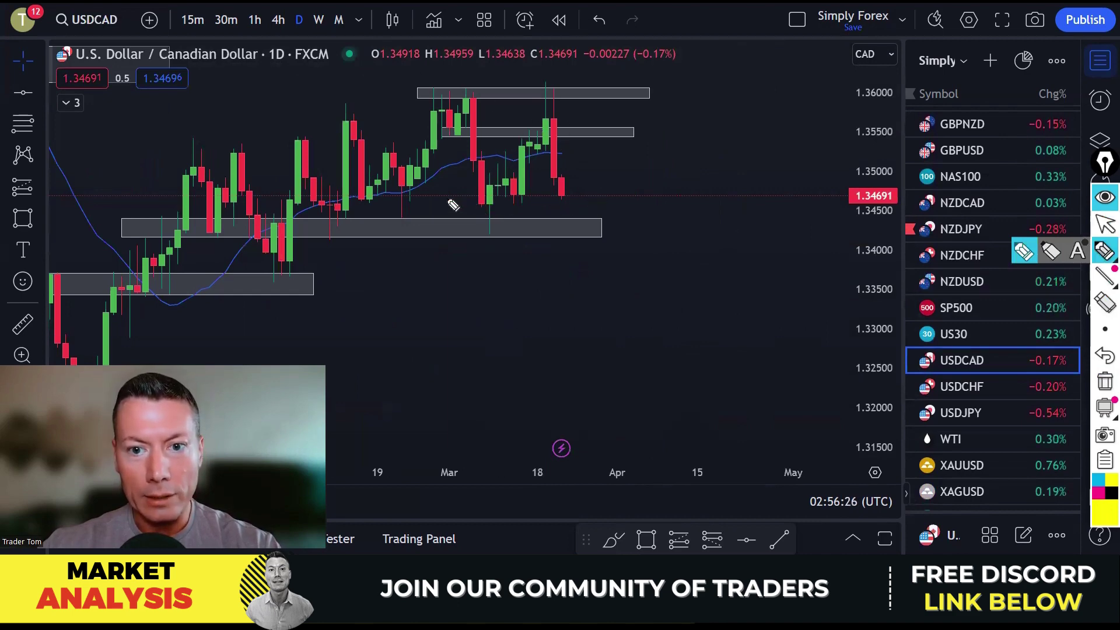
mouse_move(454, 200)
mouse_down()
mouse_move(661, 203)
mouse_move(590, 210)
mouse_up()
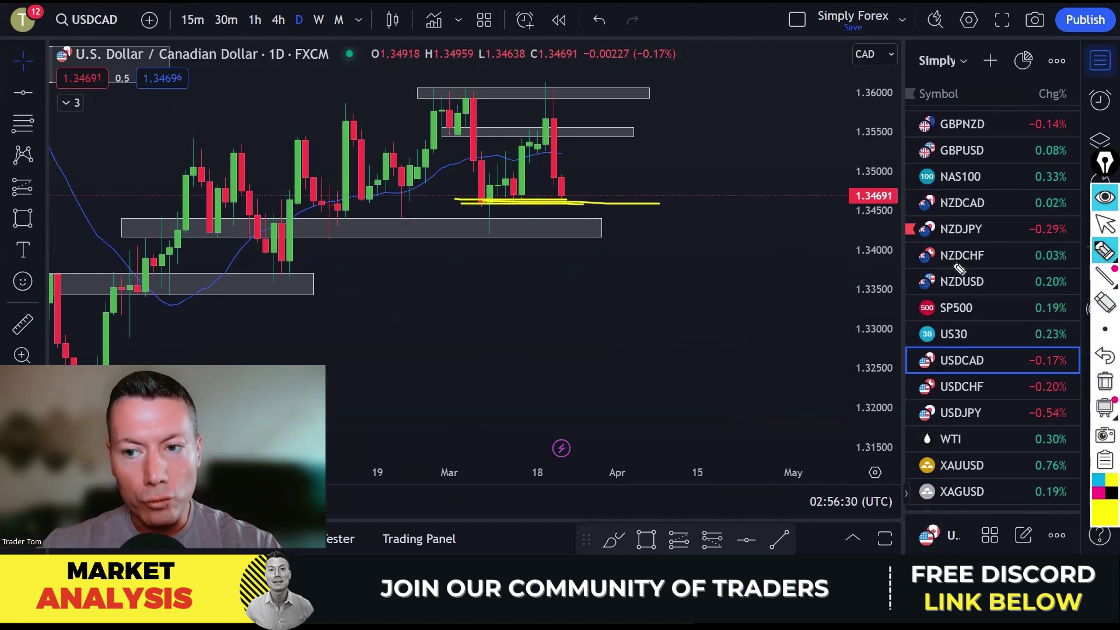
click(1103, 382)
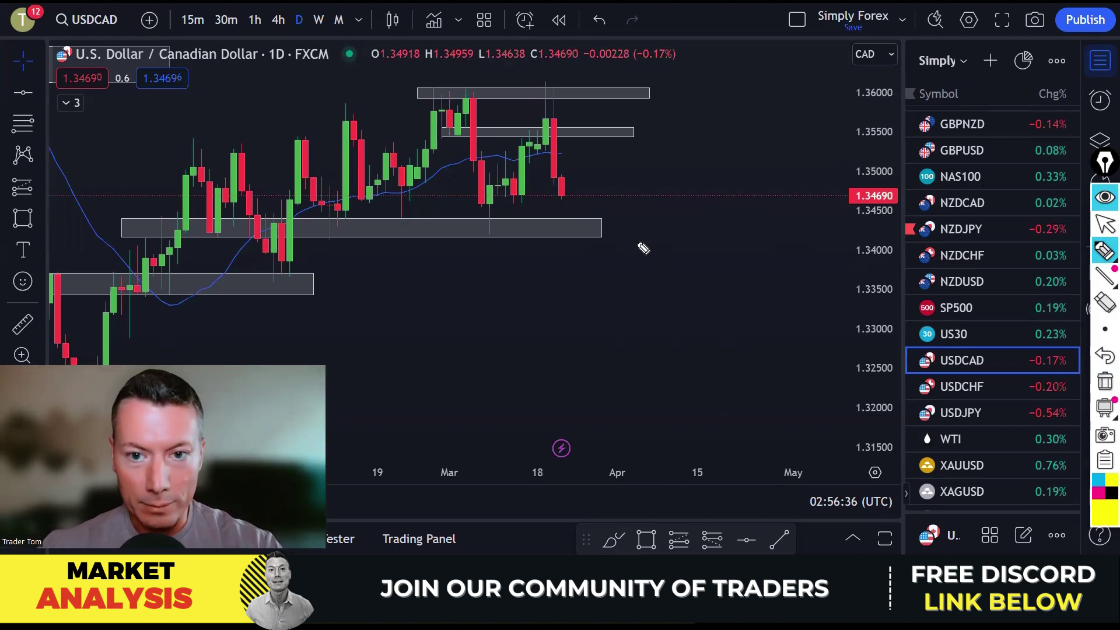
key(Escape)
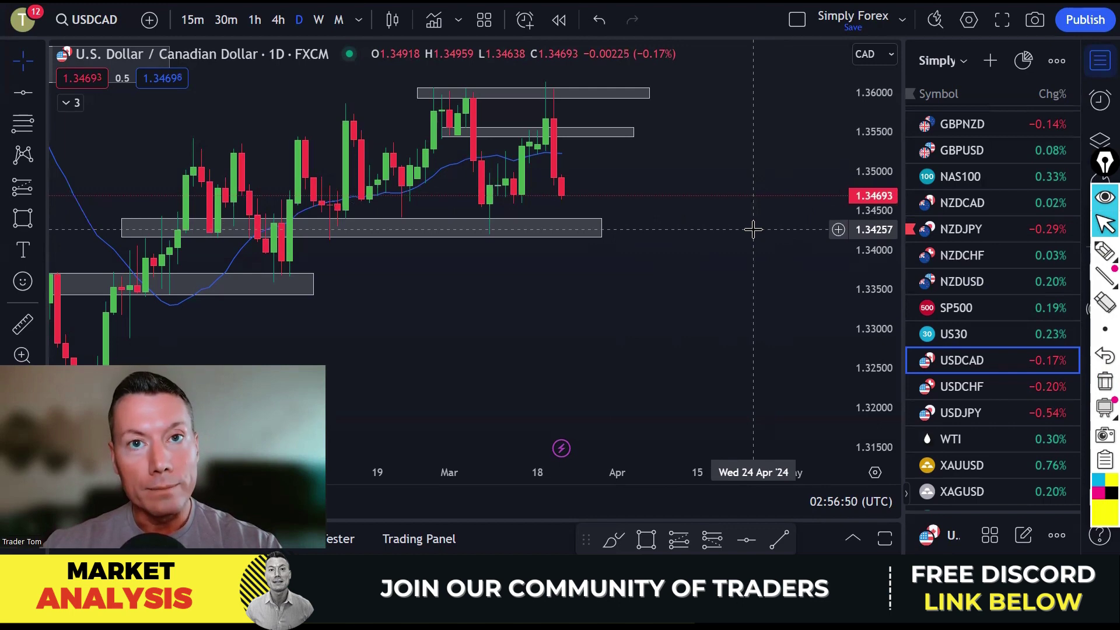
- Handwrite "CHF" with a down arrow in the empty area of the USDCAD daily chart, then clear it
click(1104, 251)
mouse_move(720, 182)
mouse_down()
mouse_move(721, 211)
mouse_move(750, 207)
mouse_move(751, 195)
mouse_move(758, 225)
mouse_up()
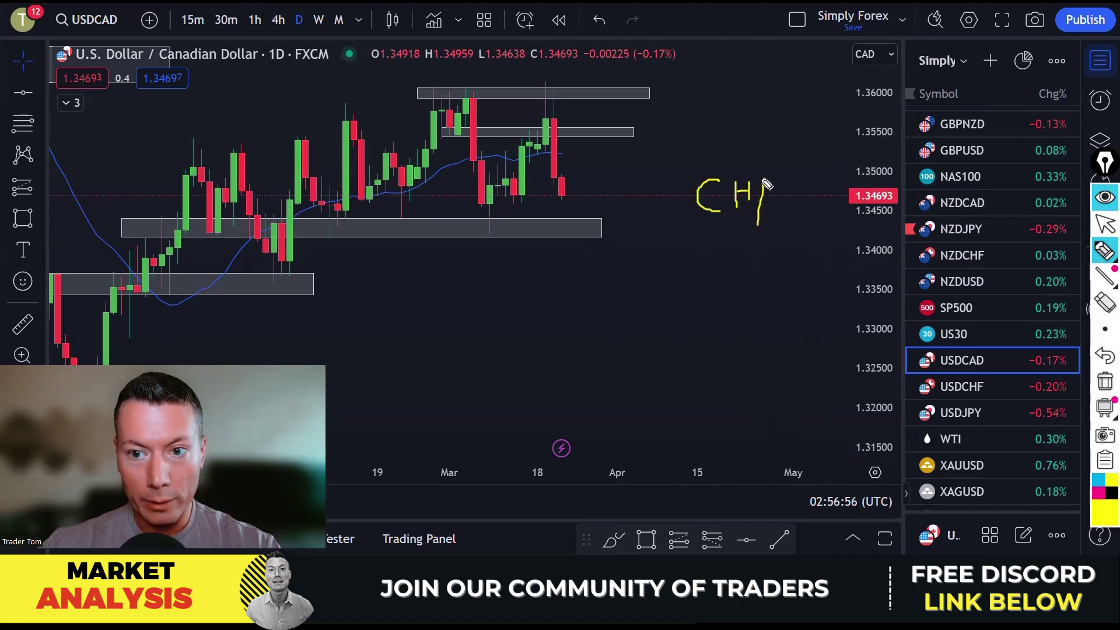
mouse_move(759, 180)
mouse_down()
mouse_move(773, 177)
mouse_move(770, 195)
mouse_up()
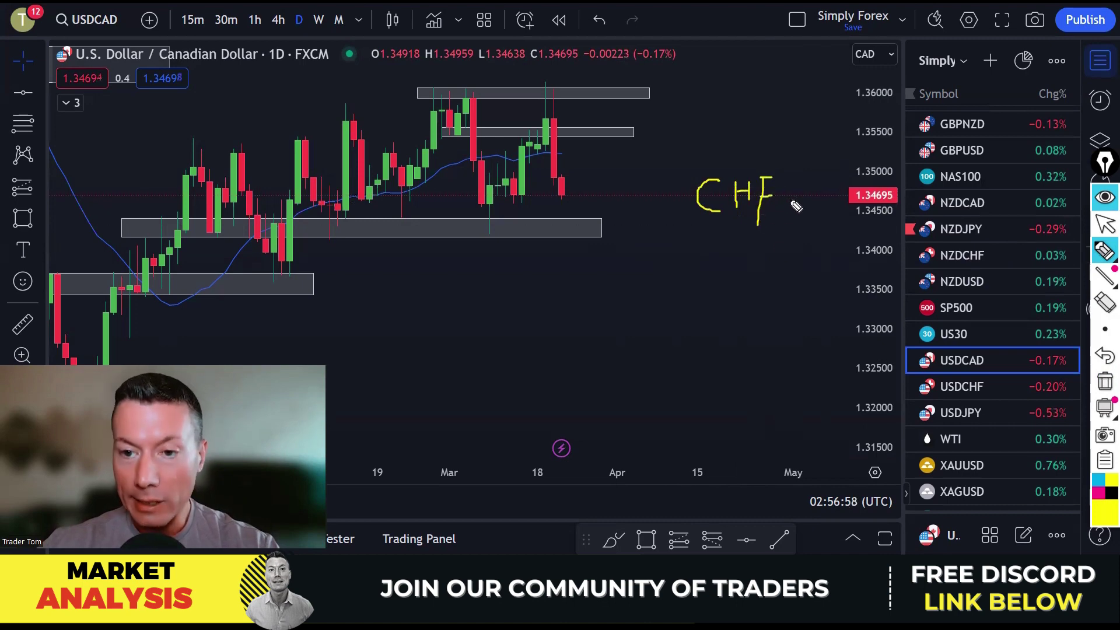
drag(793, 178, 792, 220)
drag(792, 220, 801, 201)
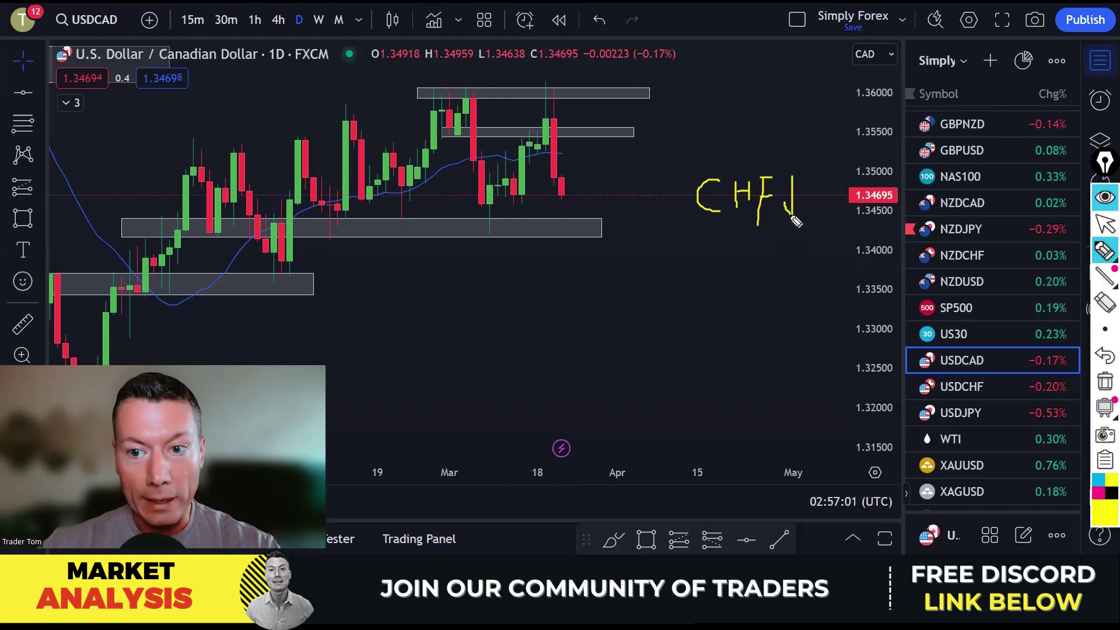
click(1099, 385)
- Display EURCHF from the watchlist on the daily timeframe, framing the price swings from before November onward
scroll(974, 260, up, 5)
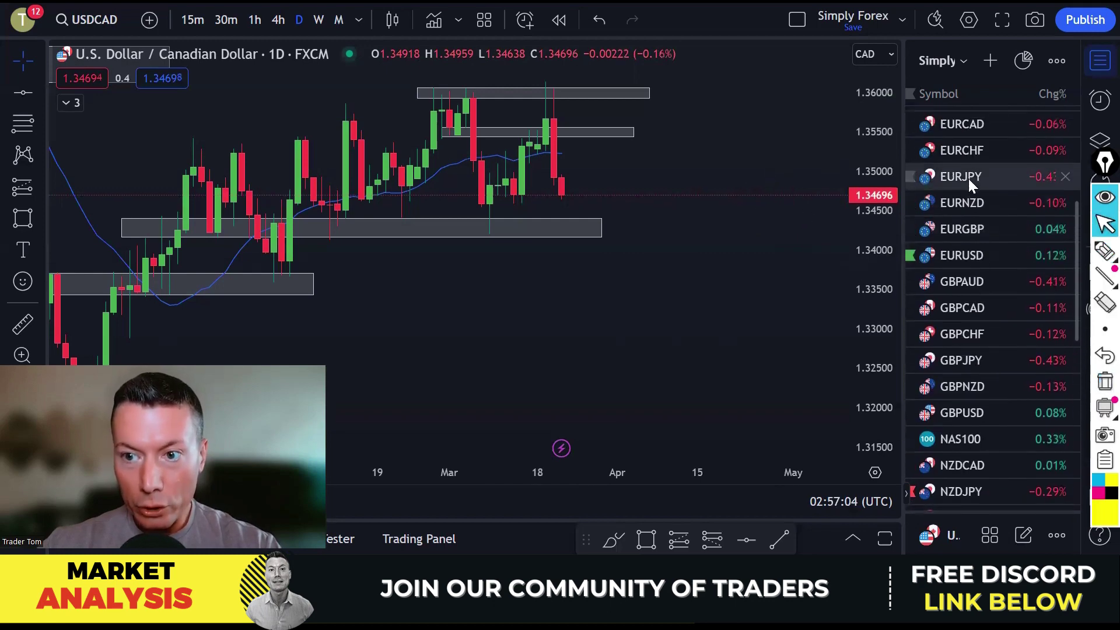
click(969, 153)
scroll(675, 213, down, 5)
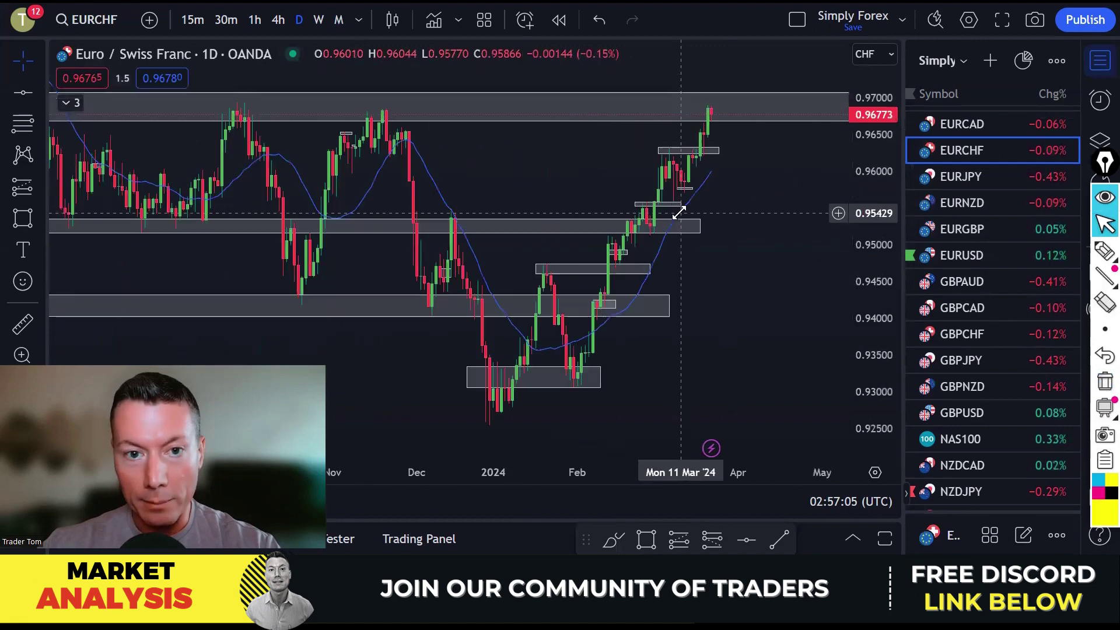
- Draw short lines at the latest EURCHF high and the two earlier peaks inside the upper grey zone near 0.97000, then clear them
click(1104, 251)
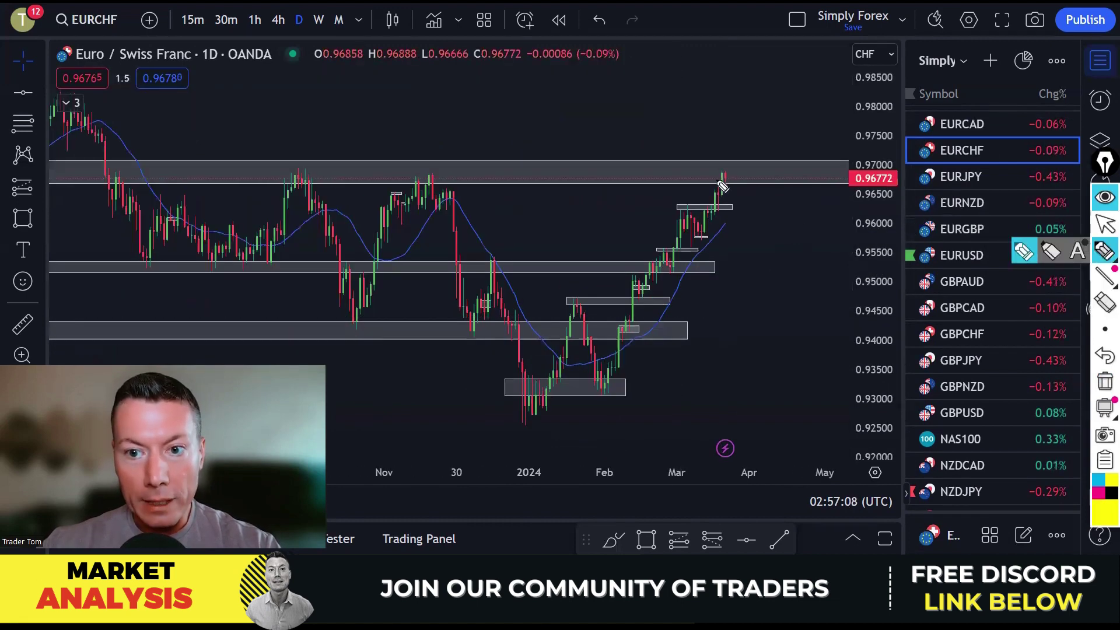
drag(712, 173, 732, 173)
drag(398, 173, 449, 173)
drag(304, 173, 336, 174)
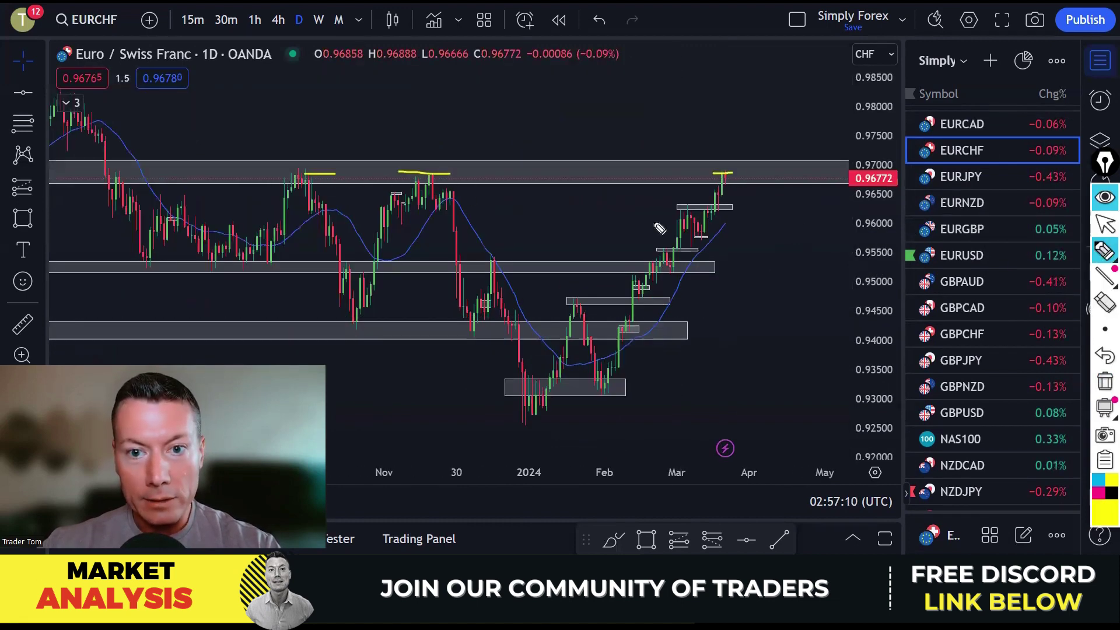
click(1096, 385)
- Display AUDCHF from the watchlist on the daily timeframe, framing the price swings up to the latest March candles
scroll(975, 268, up, 5)
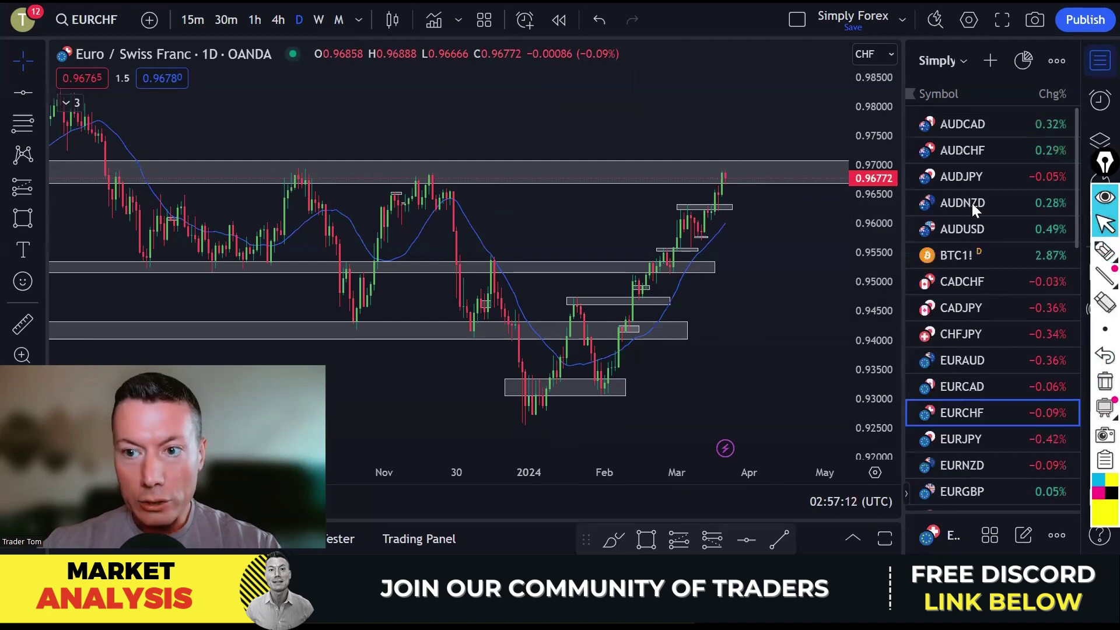
click(968, 150)
scroll(761, 314, up, 3)
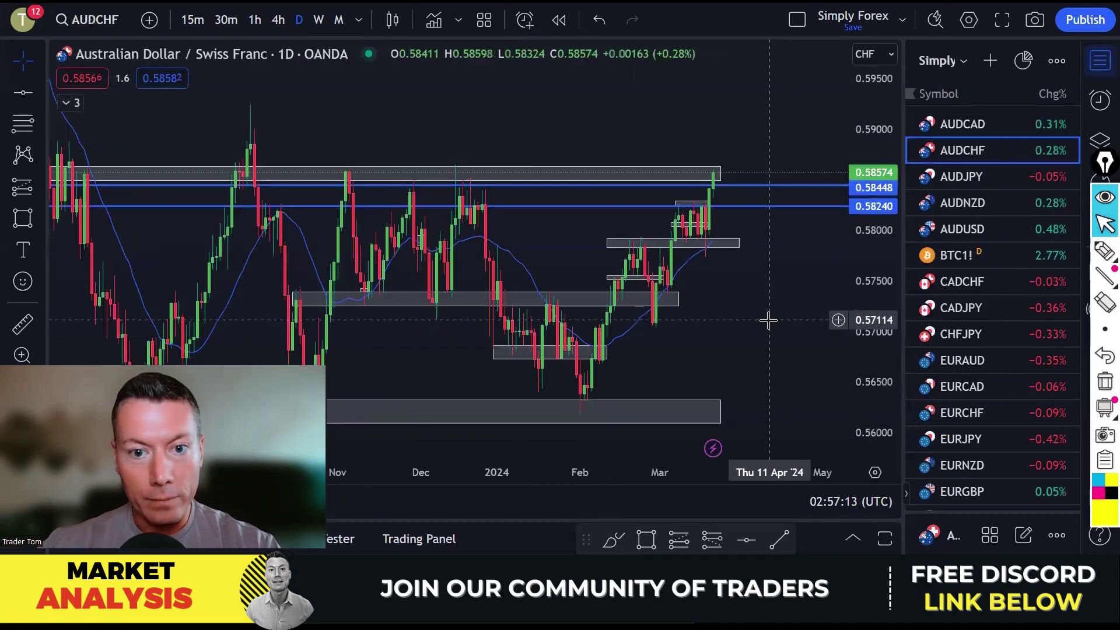
scroll(767, 319, up, 1)
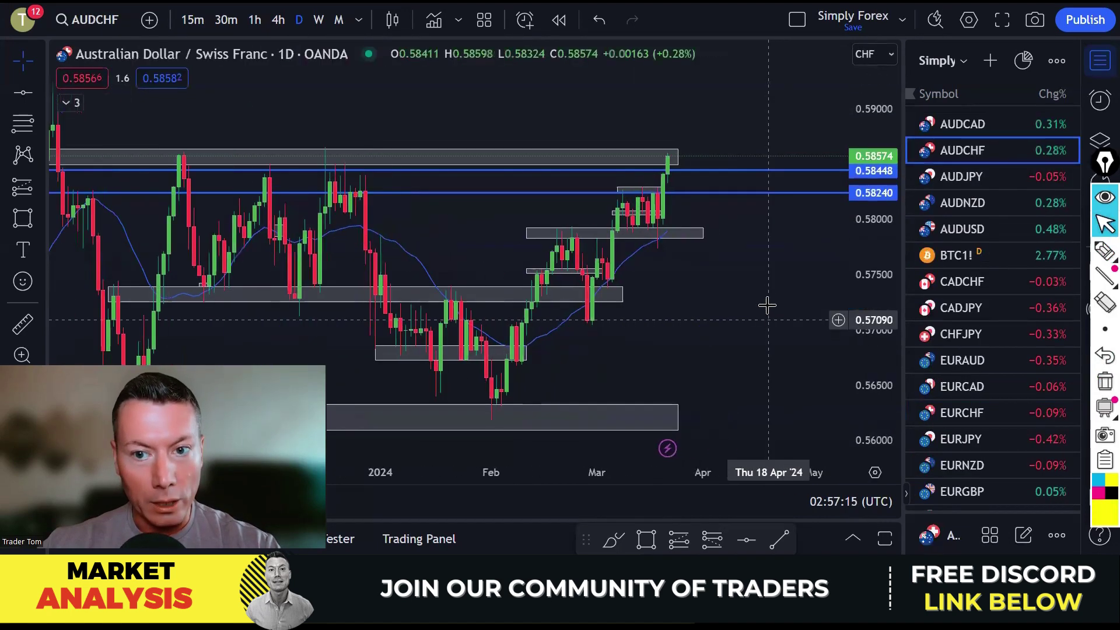
- Draw short lines at the latest AUDCHF candle and two earlier peaks along the upper grey zone, then clear them
click(1104, 251)
drag(655, 156, 677, 156)
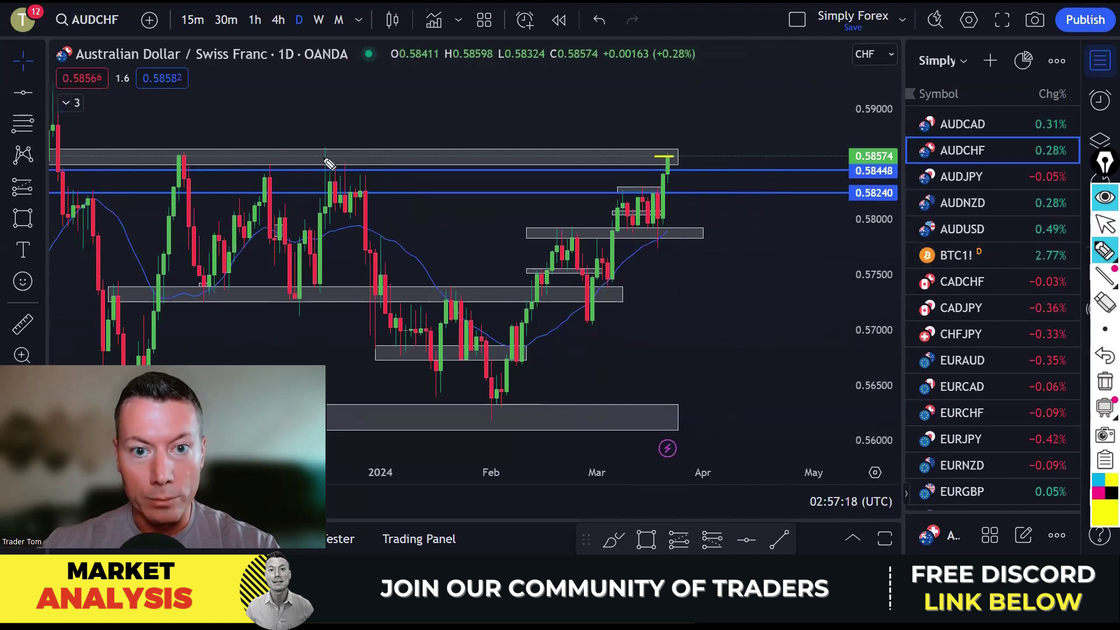
drag(315, 157, 337, 159)
drag(178, 156, 199, 156)
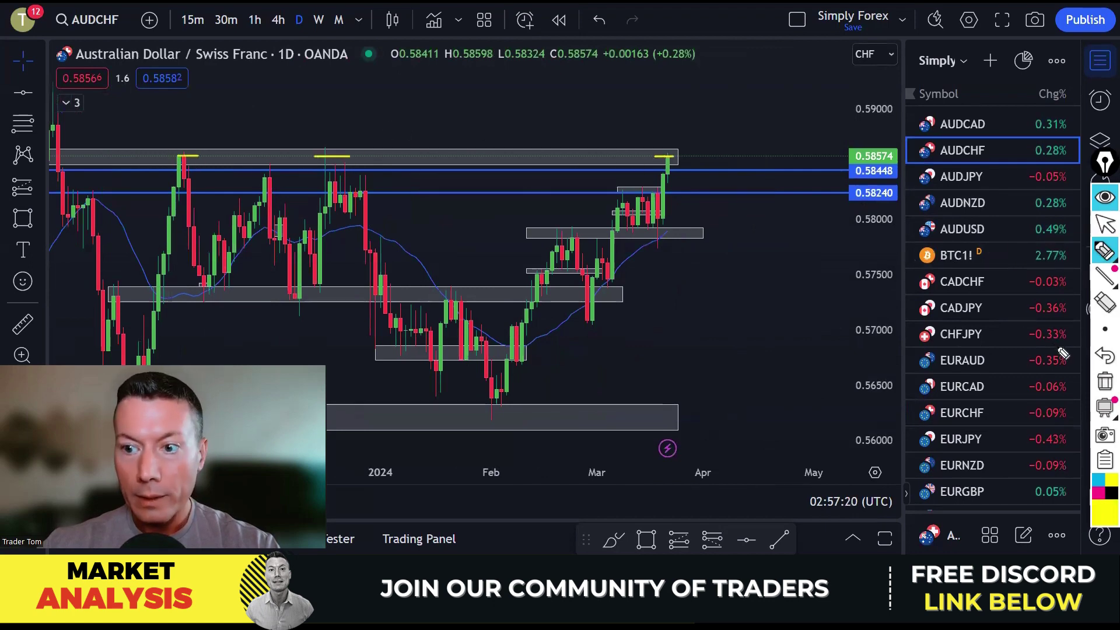
click(1102, 385)
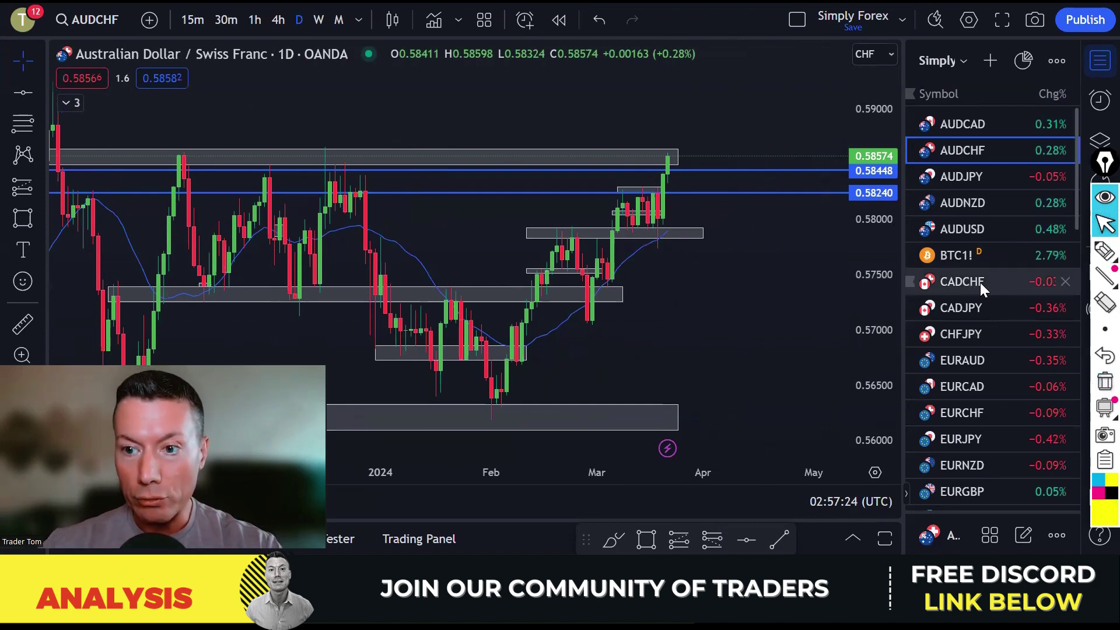
- Display CADCHF from the watchlist, draw short lines at earlier swing levels along the blue 0.65902 line, then clear them
click(959, 280)
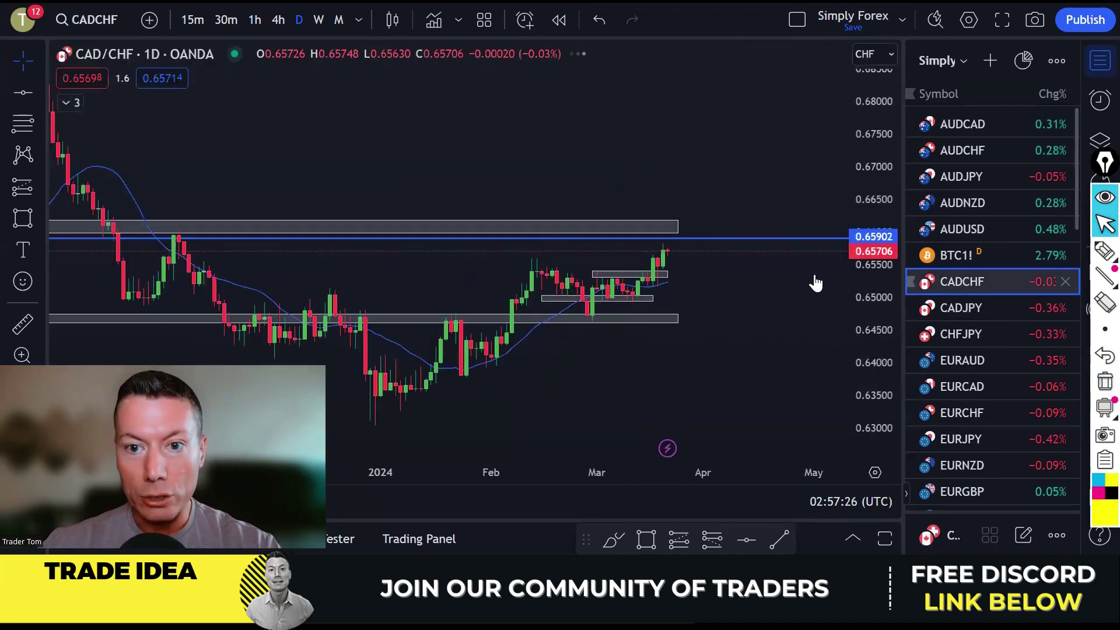
scroll(634, 165, down, 5)
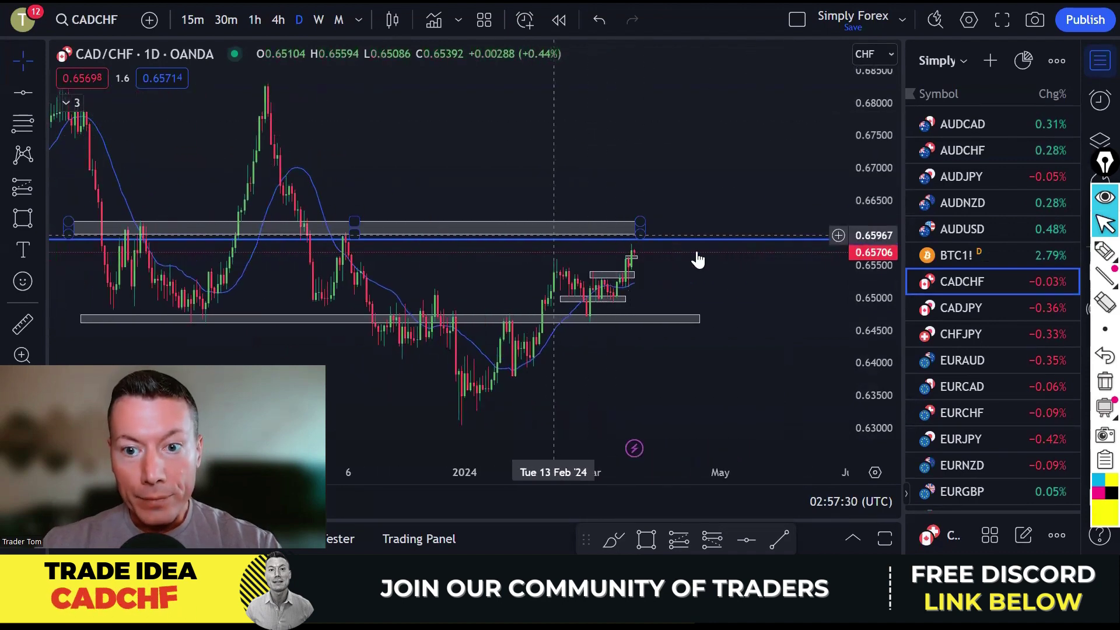
click(1102, 250)
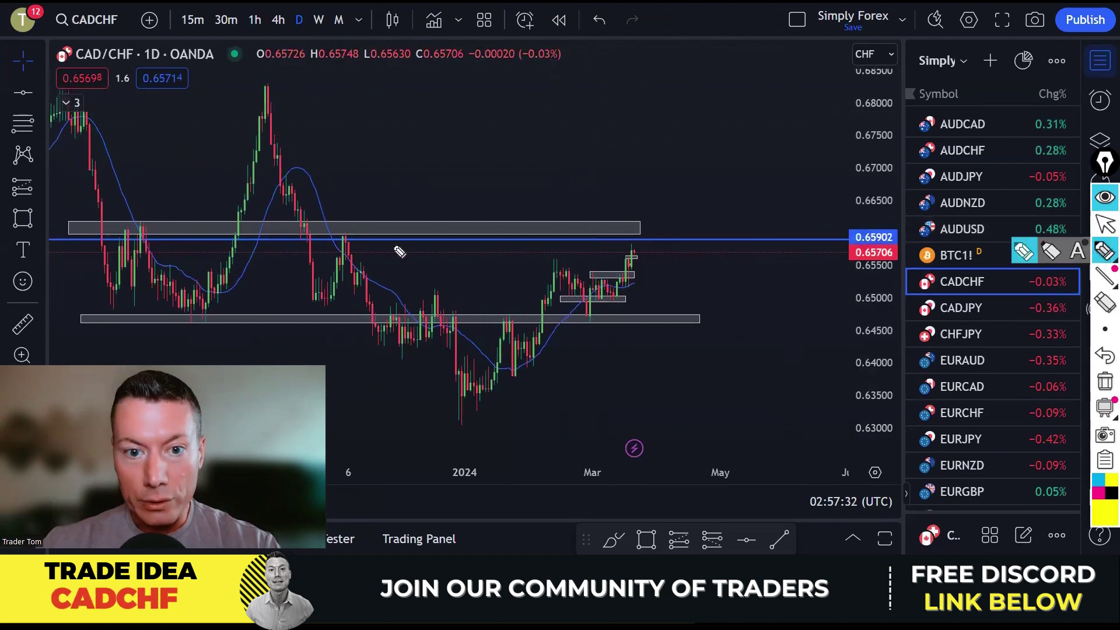
mouse_move(337, 245)
mouse_down()
mouse_move(353, 245)
mouse_move(319, 245)
mouse_up()
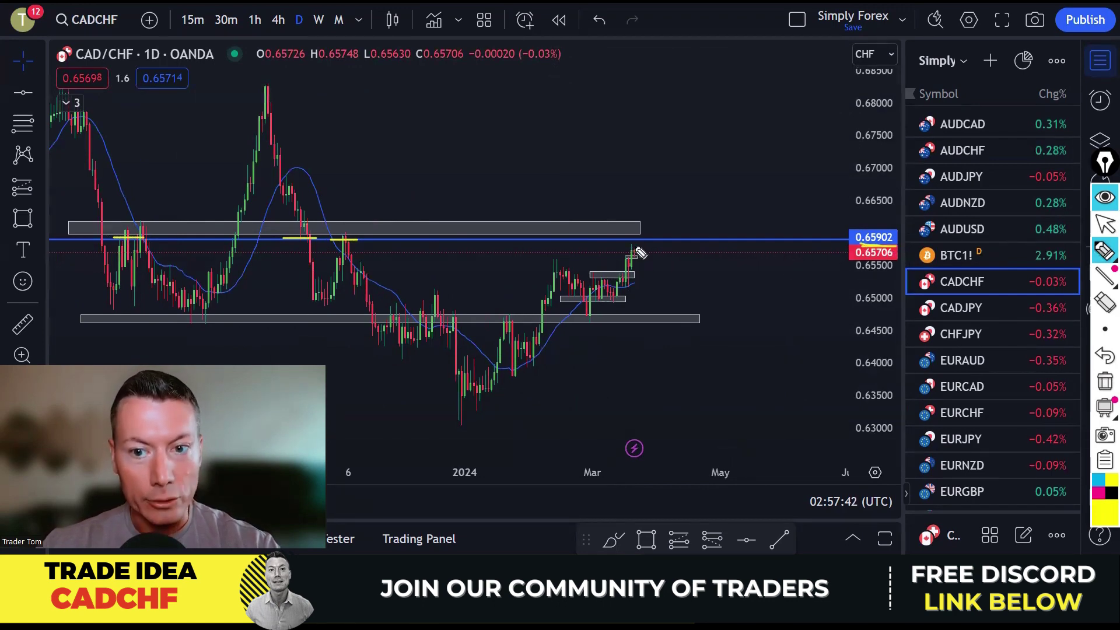
click(1105, 223)
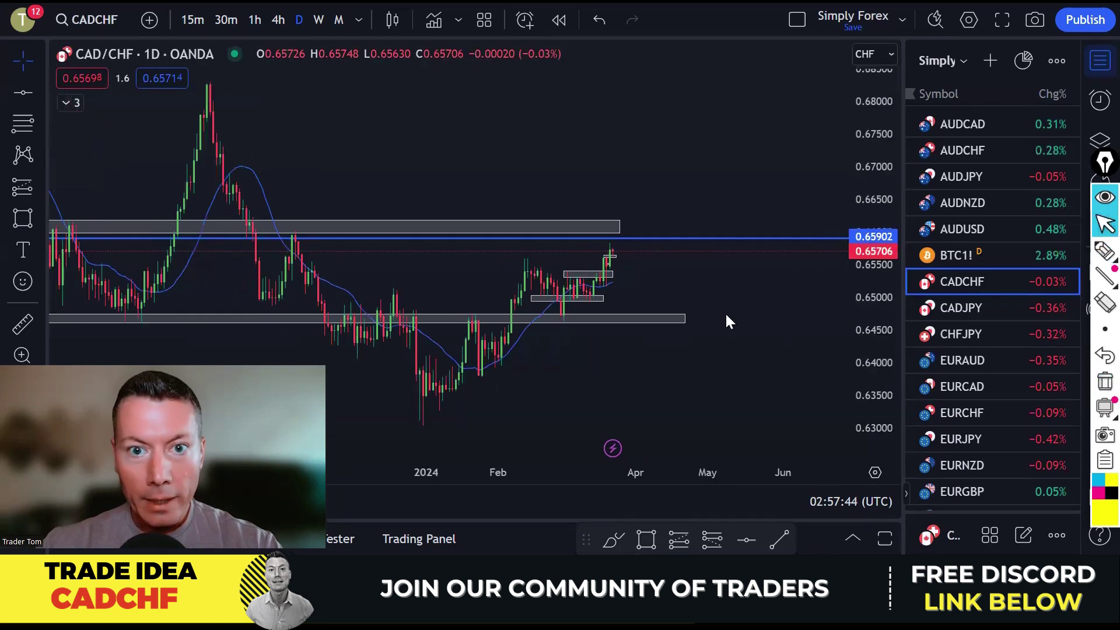
- Trace the CADCHF daily rise from the March low with an upward arrow, line its key lows and highs, then clear everything
scroll(725, 313, up, 3)
drag(507, 321, 670, 329)
scroll(670, 328, up, 3)
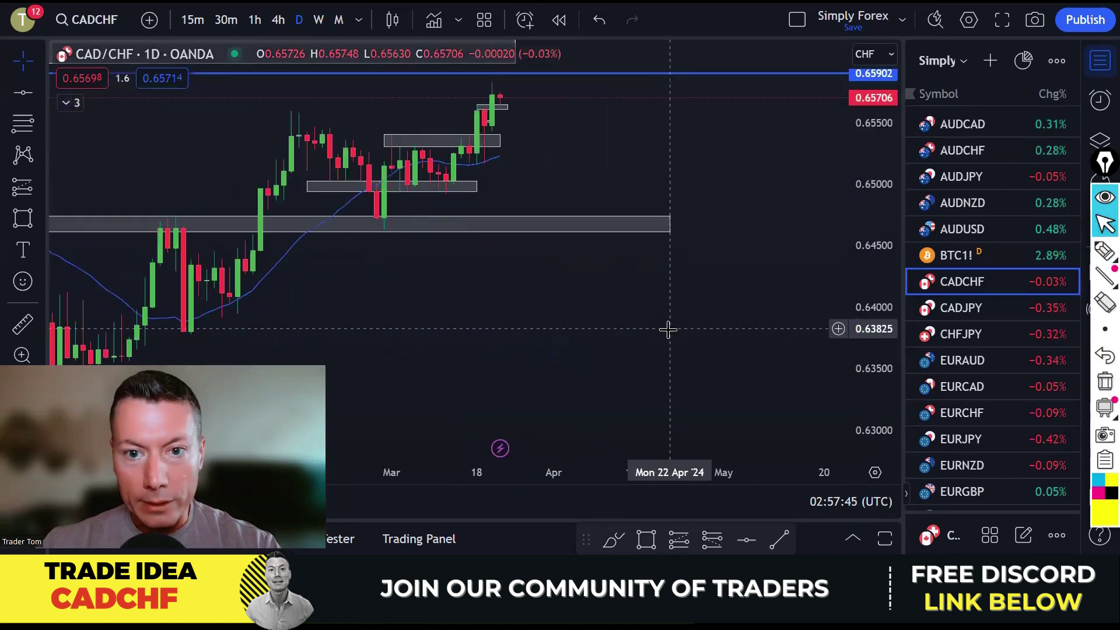
click(1102, 254)
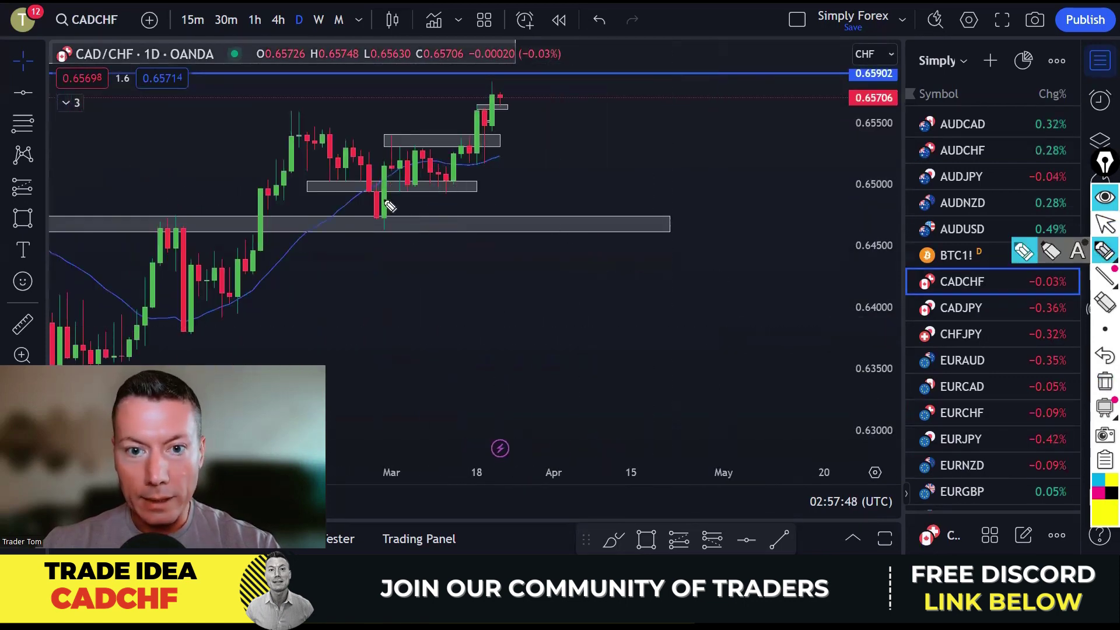
drag(373, 218, 383, 203)
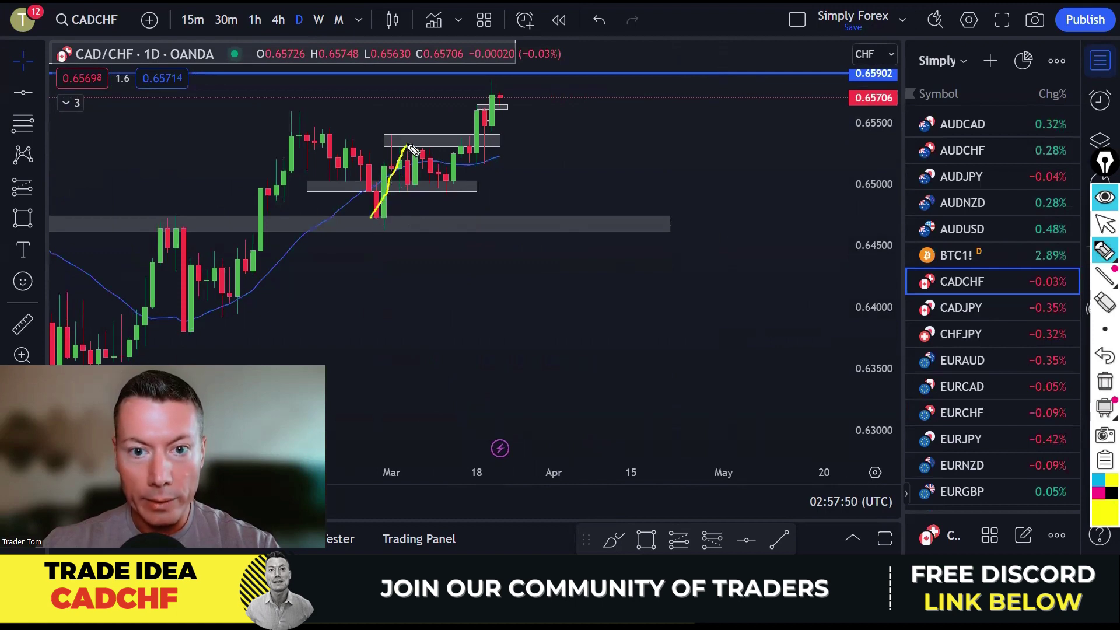
mouse_move(444, 187)
mouse_down()
mouse_move(466, 151)
mouse_move(498, 131)
mouse_move(501, 105)
mouse_up()
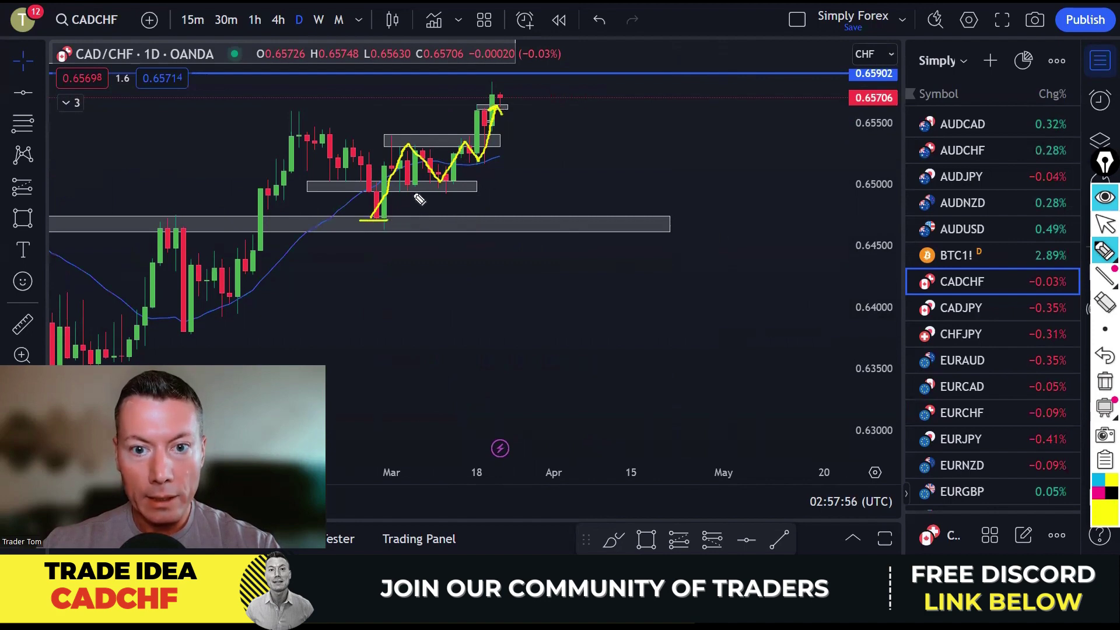
drag(413, 192, 477, 192)
drag(386, 139, 458, 138)
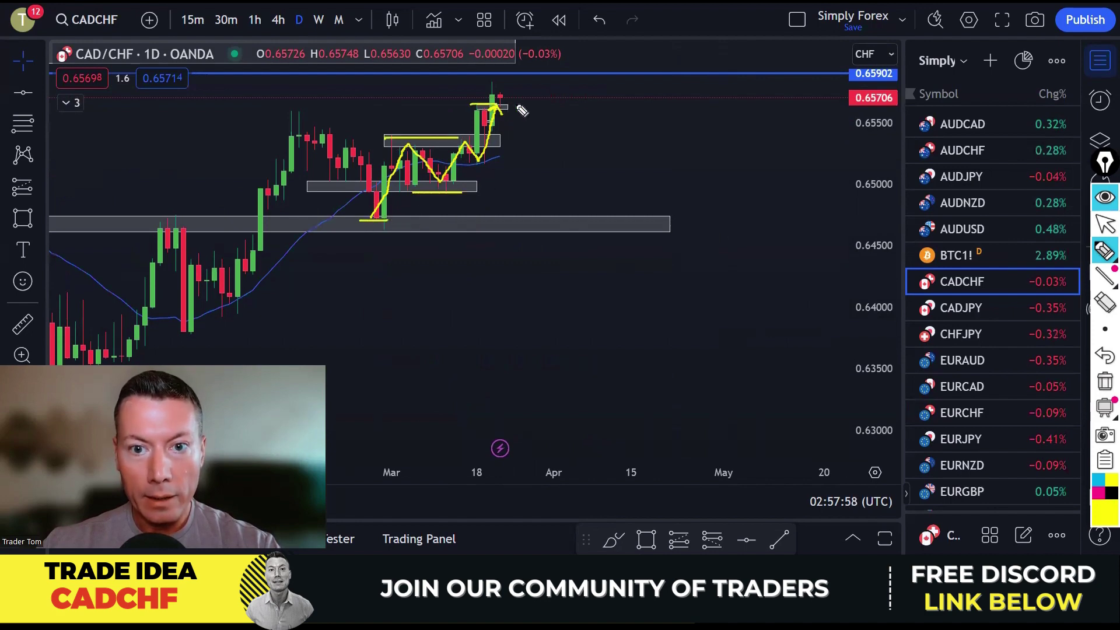
click(1105, 380)
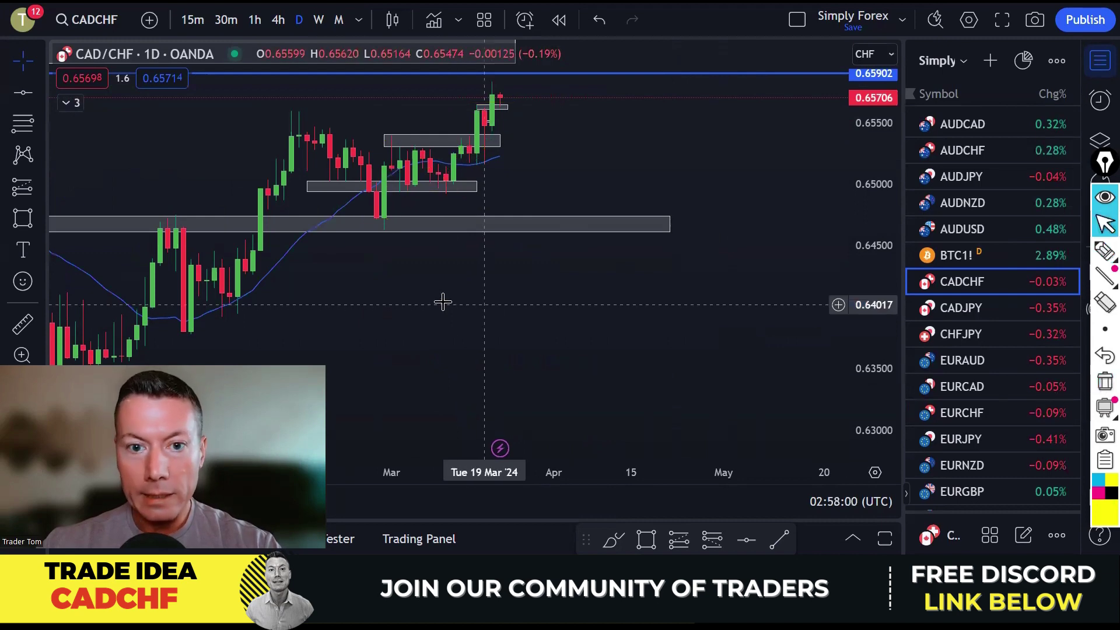
- Mark the last green CADCHF daily candle's body, circle its upper wick, draw an arrow up through the blue line, then clear everything
drag(440, 299, 640, 318)
scroll(641, 318, up, 5)
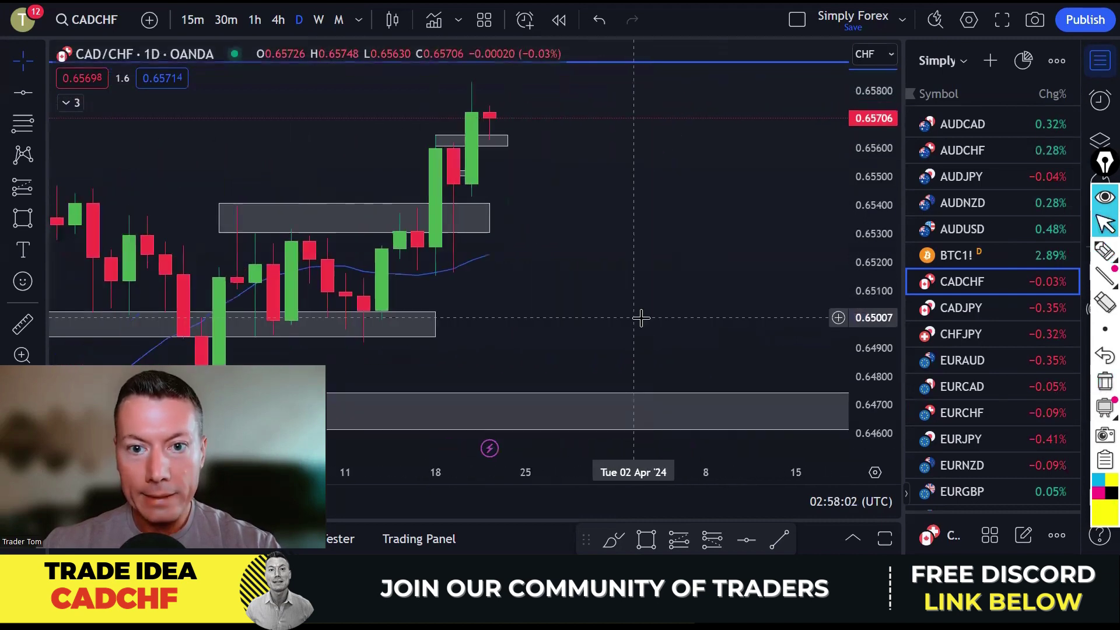
click(1101, 254)
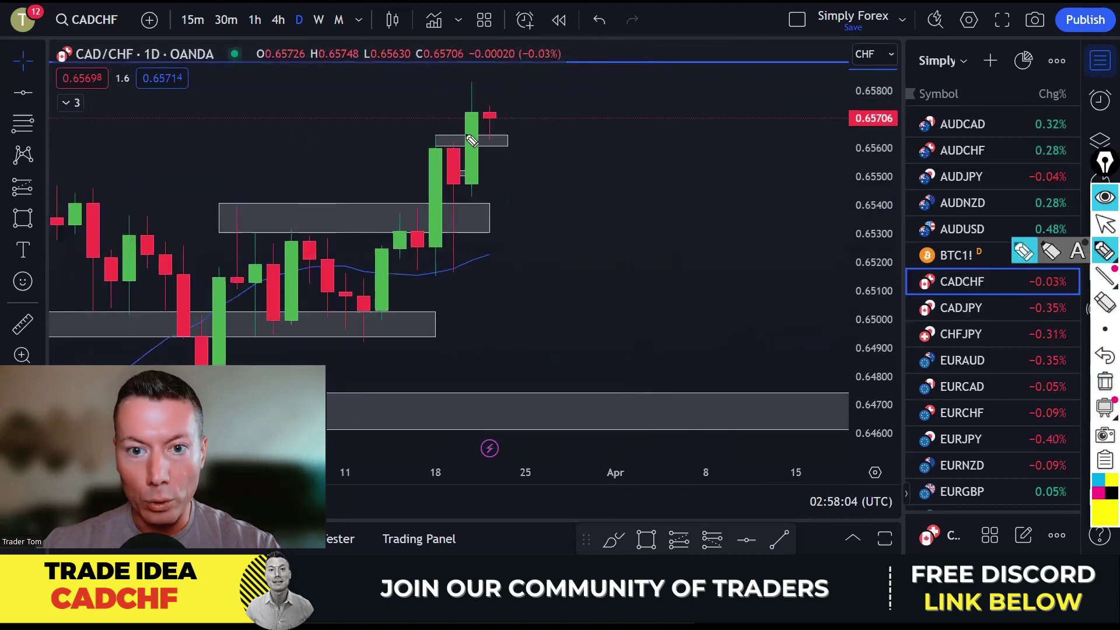
drag(475, 125, 476, 181)
mouse_move(474, 93)
mouse_down()
mouse_move(471, 82)
mouse_move(466, 106)
mouse_move(480, 87)
mouse_move(472, 80)
mouse_up()
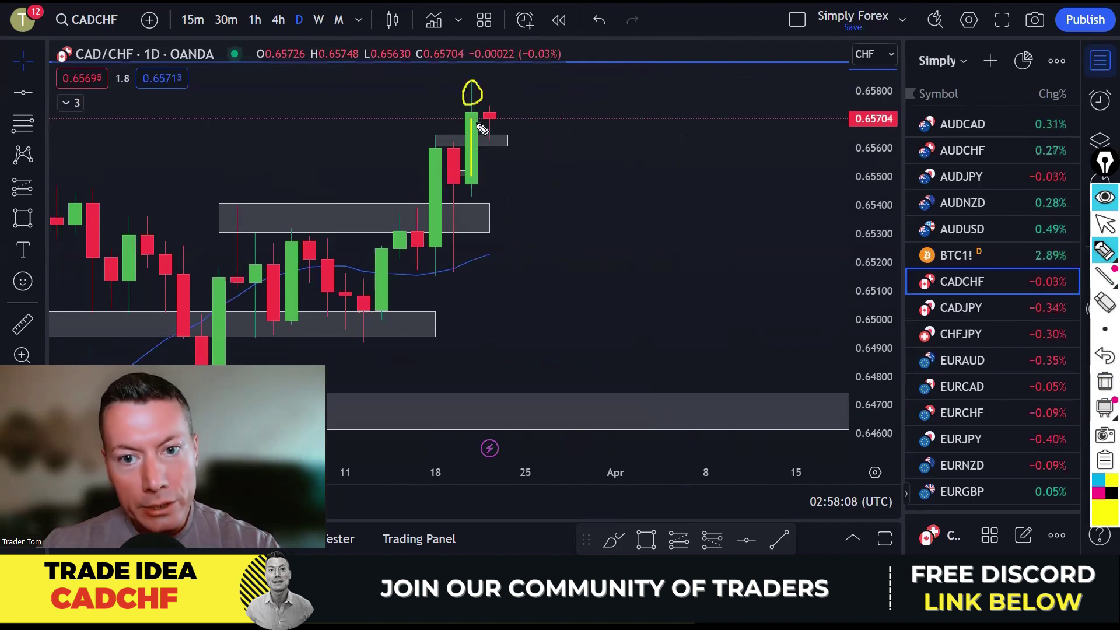
drag(481, 128, 481, 149)
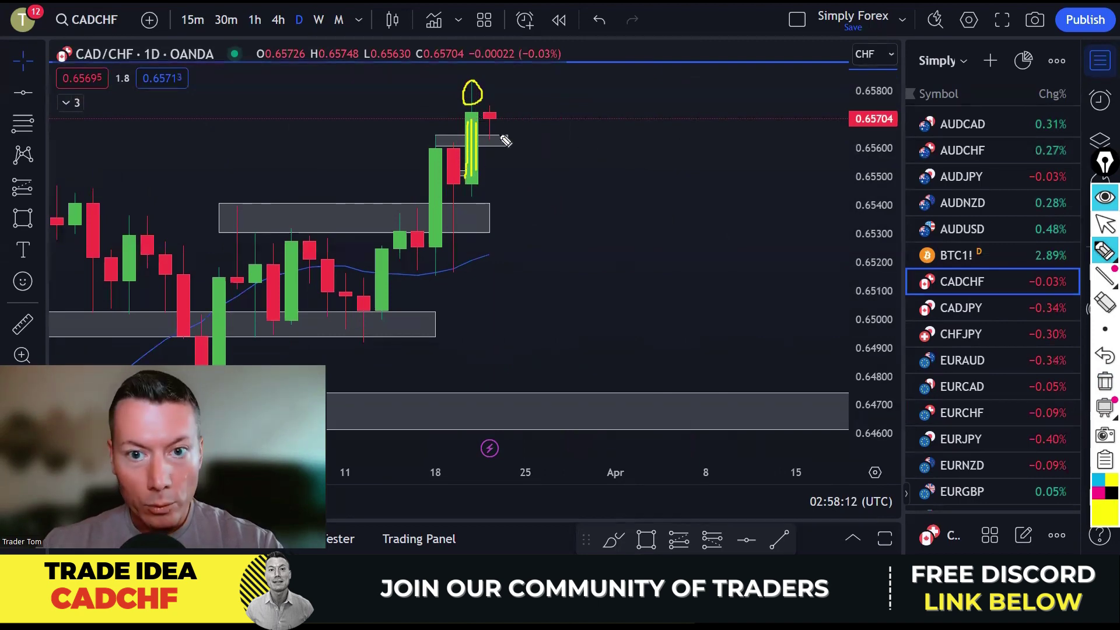
drag(502, 130, 528, 55)
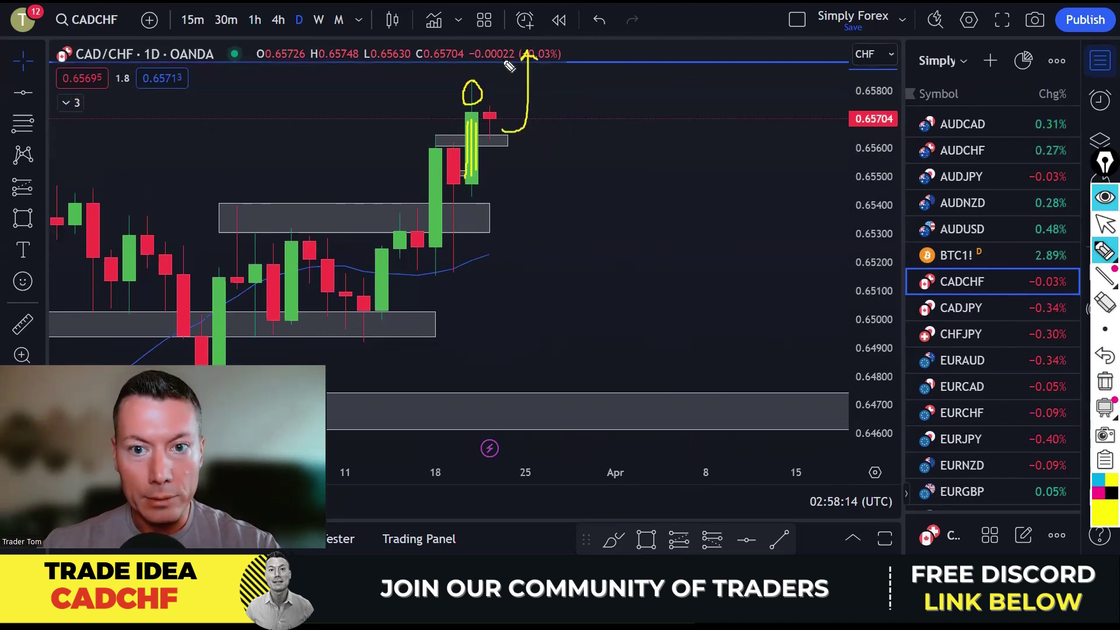
click(1104, 380)
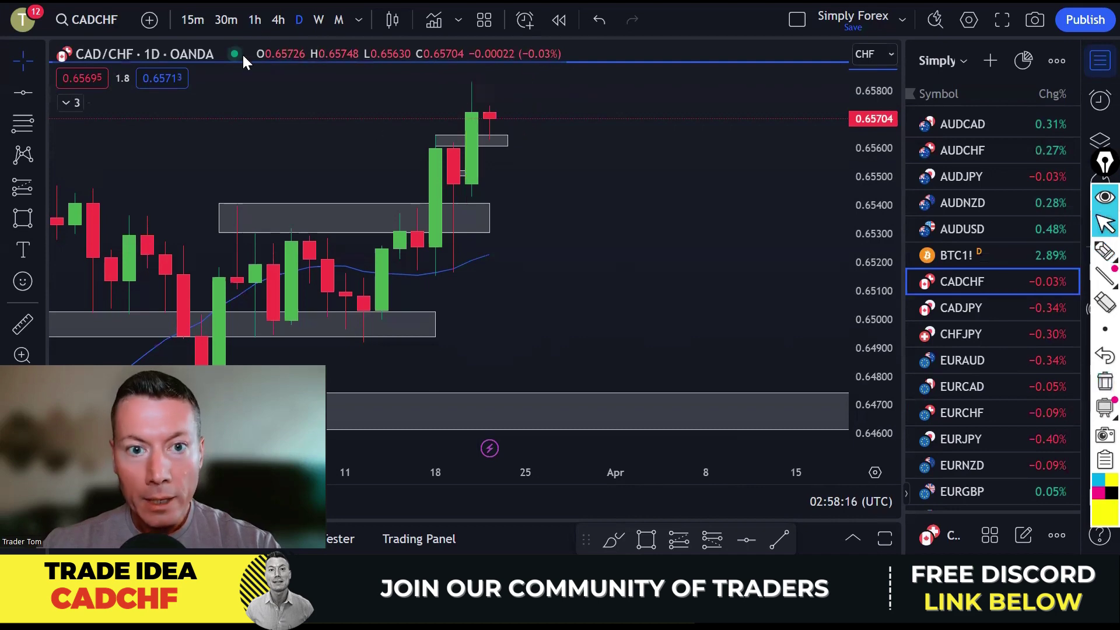
- Switch the CADCHF chart to the 1-hour timeframe, framing the price action around 20 and 21 March
click(255, 19)
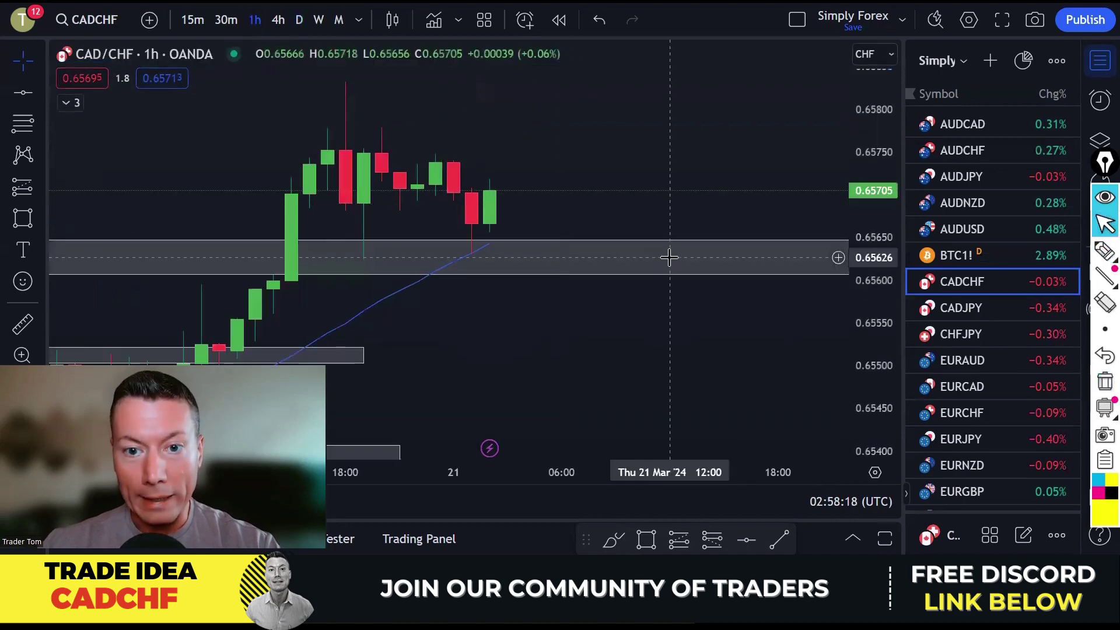
scroll(669, 258, down, 5)
scroll(705, 282, down, 2)
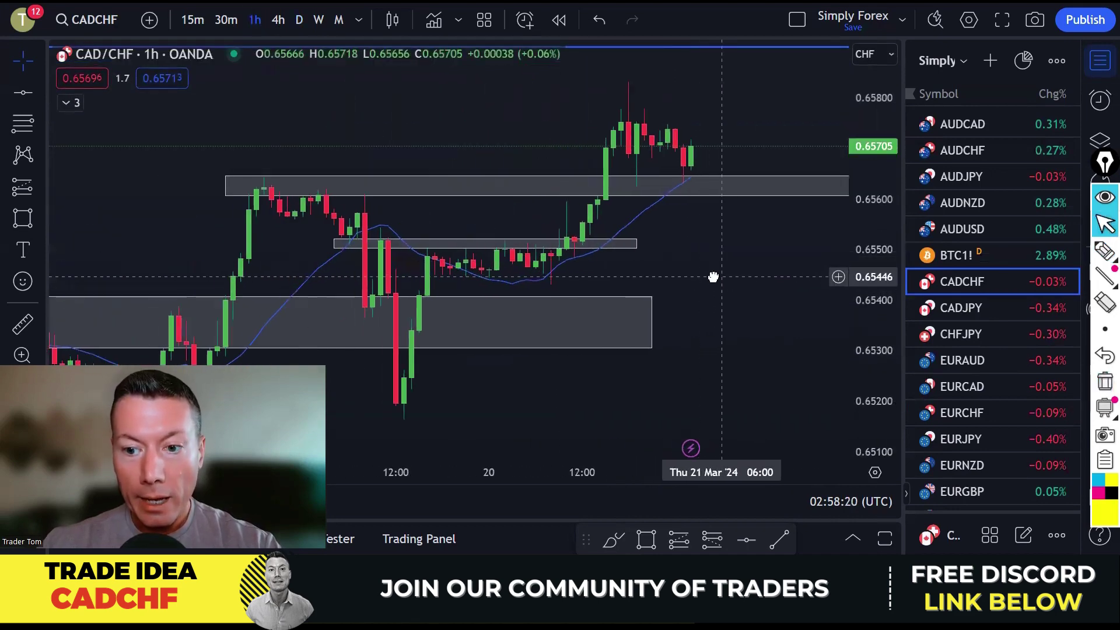
drag(714, 277, 688, 280)
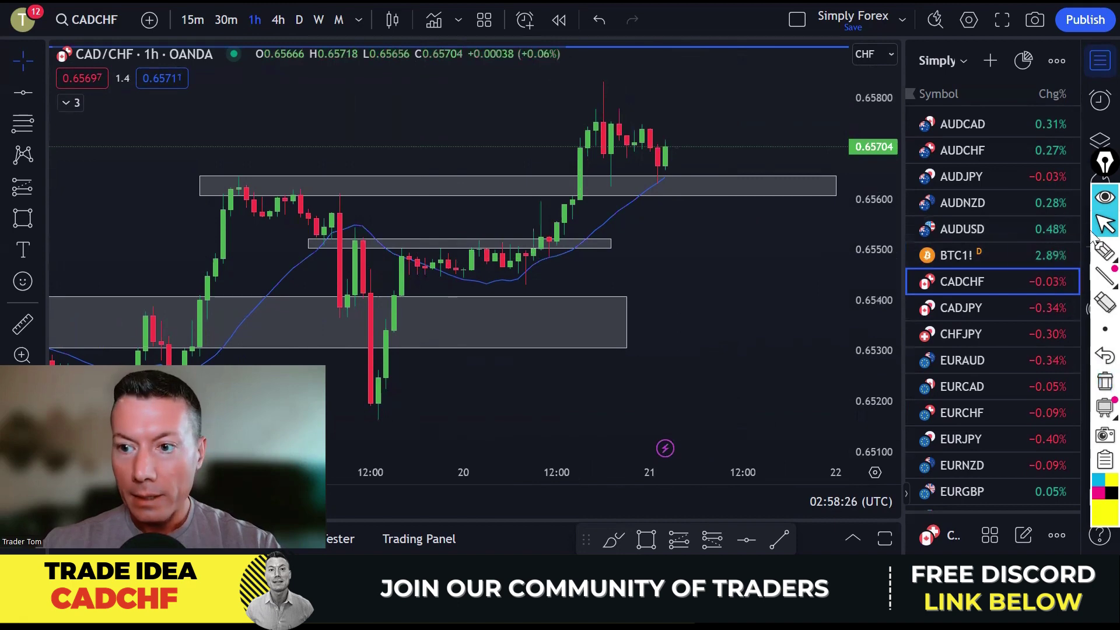
- Trace the CADCHF hourly price path from the drop through the sideways range up to the recent peaks above the upper grey zone
click(1101, 254)
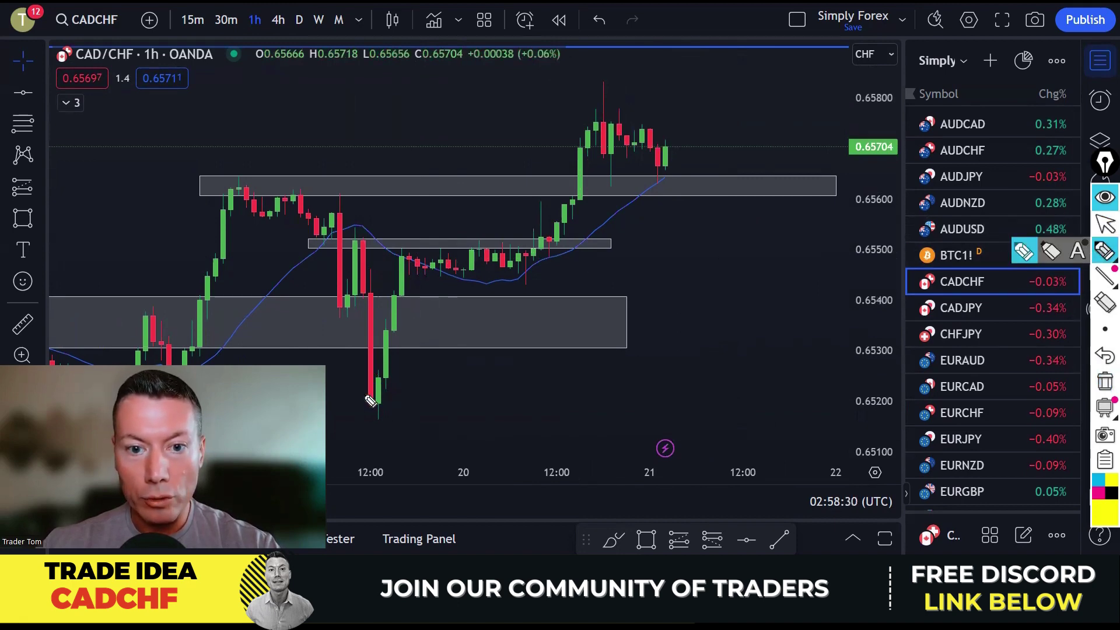
drag(341, 210, 348, 301)
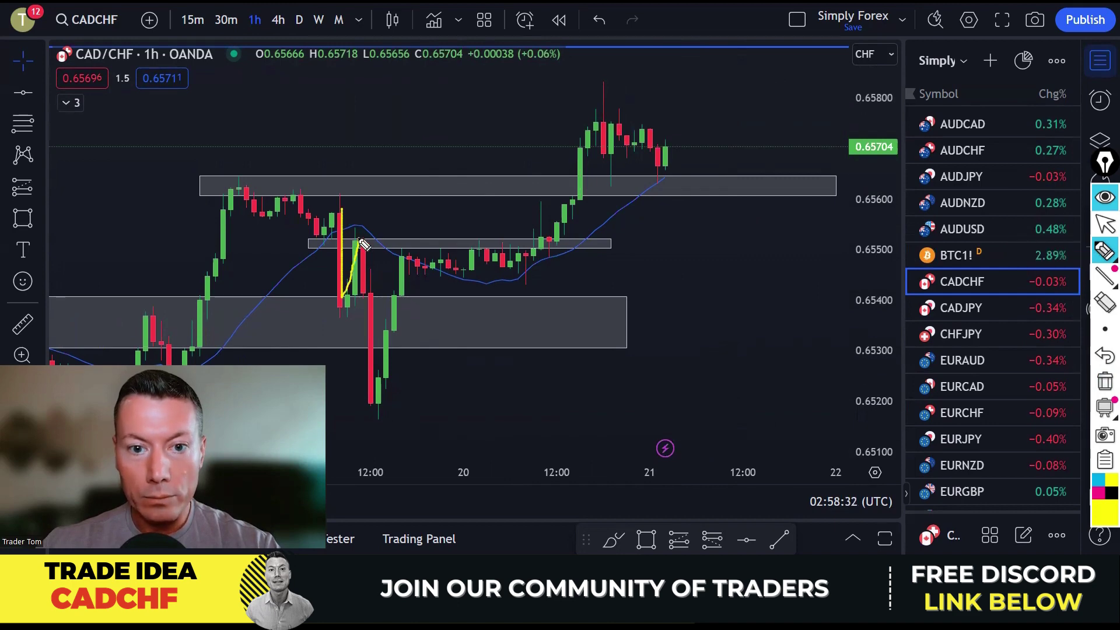
mouse_move(362, 244)
mouse_down()
mouse_move(379, 388)
mouse_move(429, 255)
mouse_move(561, 252)
mouse_move(585, 217)
mouse_move(603, 134)
mouse_move(620, 187)
mouse_move(636, 149)
mouse_up()
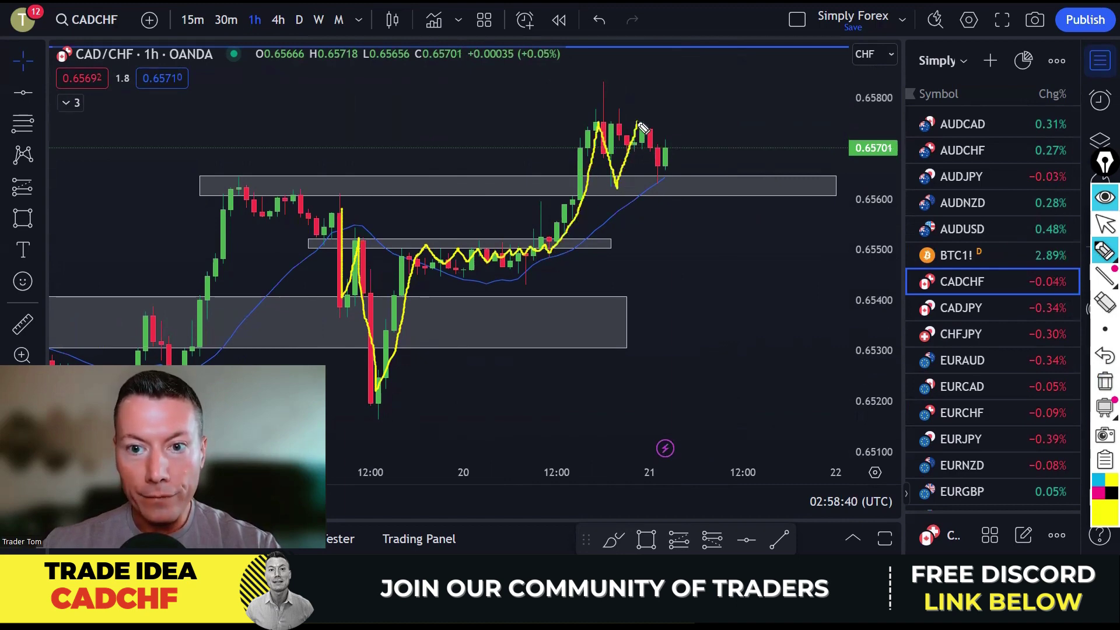
- Line the recent lows and earlier highs along the upper grey zone, adding a down arrow at the highs and an up arrow beneath the lows
drag(606, 187, 670, 190)
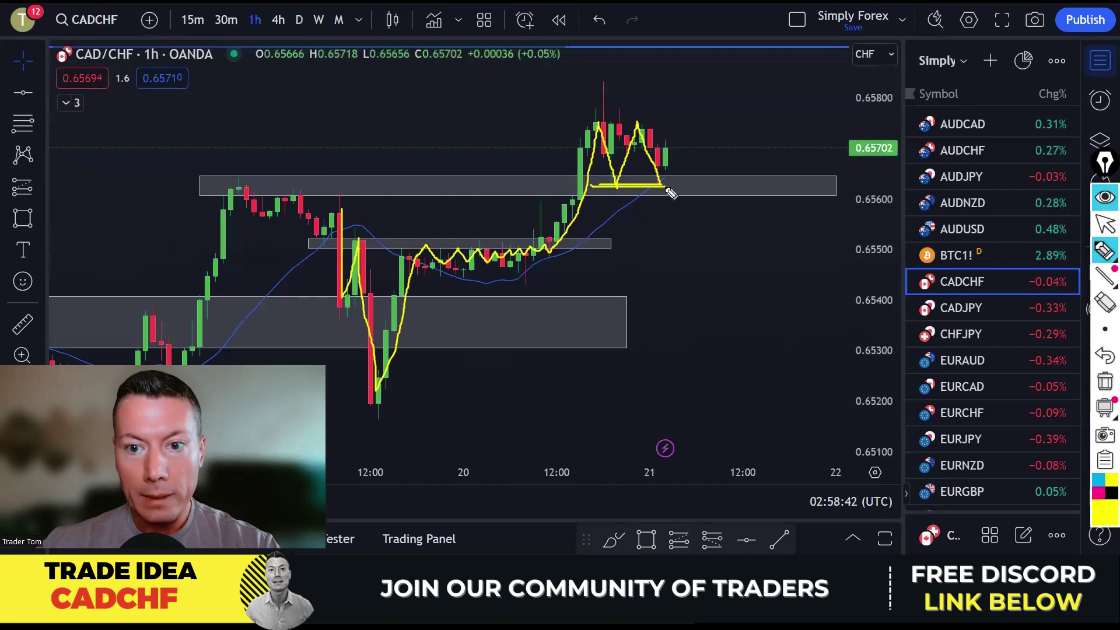
mouse_move(195, 196)
mouse_down()
mouse_move(350, 196)
mouse_move(324, 198)
mouse_up()
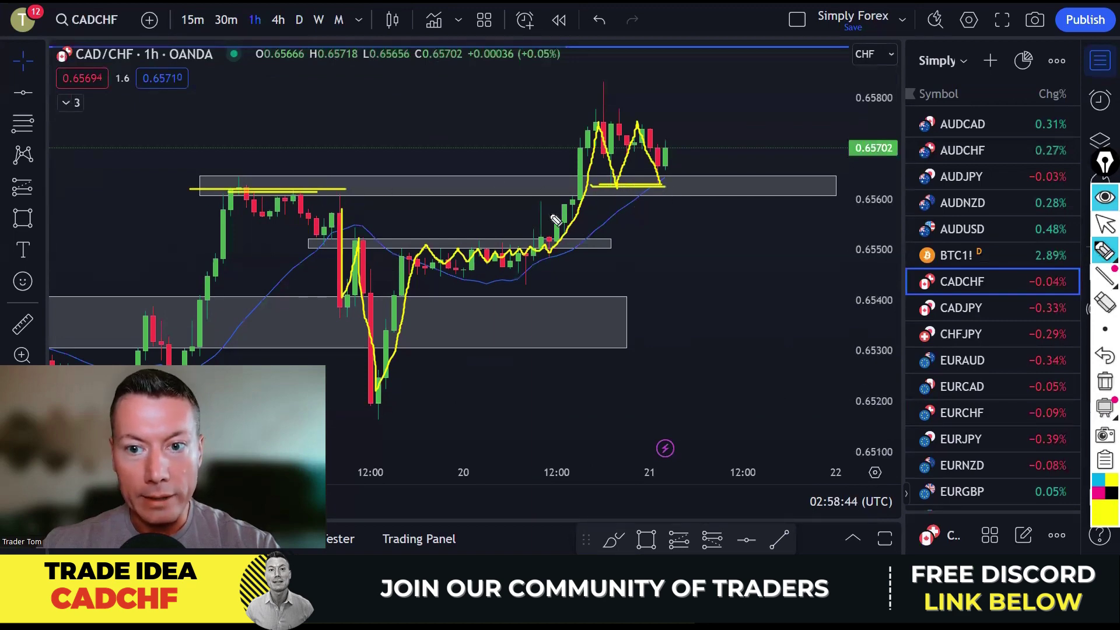
mouse_move(279, 124)
mouse_down()
mouse_move(275, 187)
mouse_move(289, 172)
mouse_up()
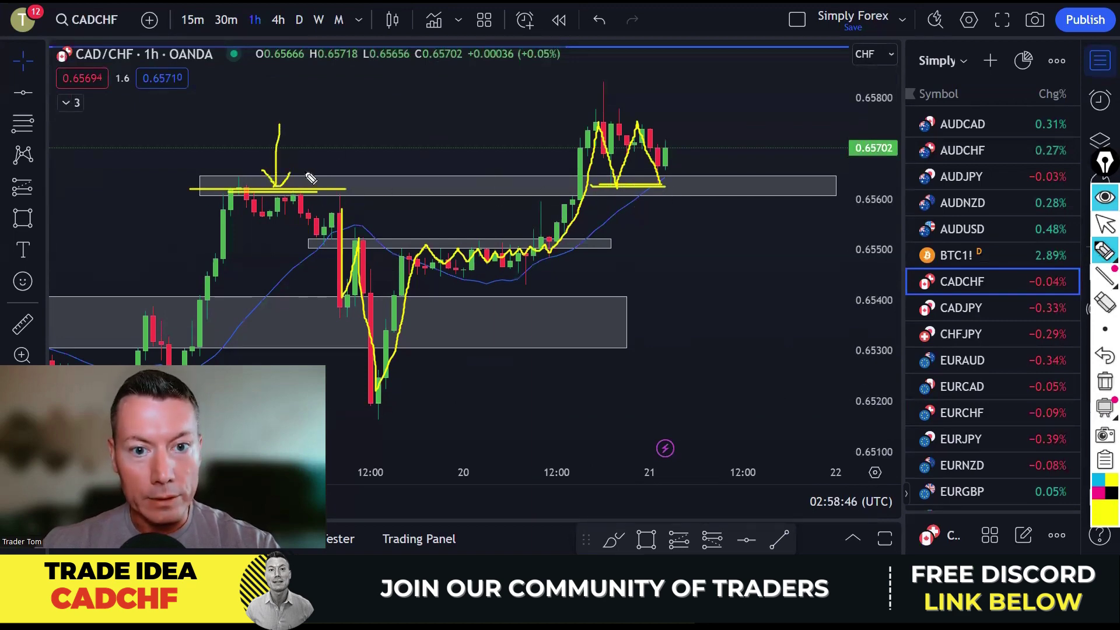
drag(644, 191, 645, 200)
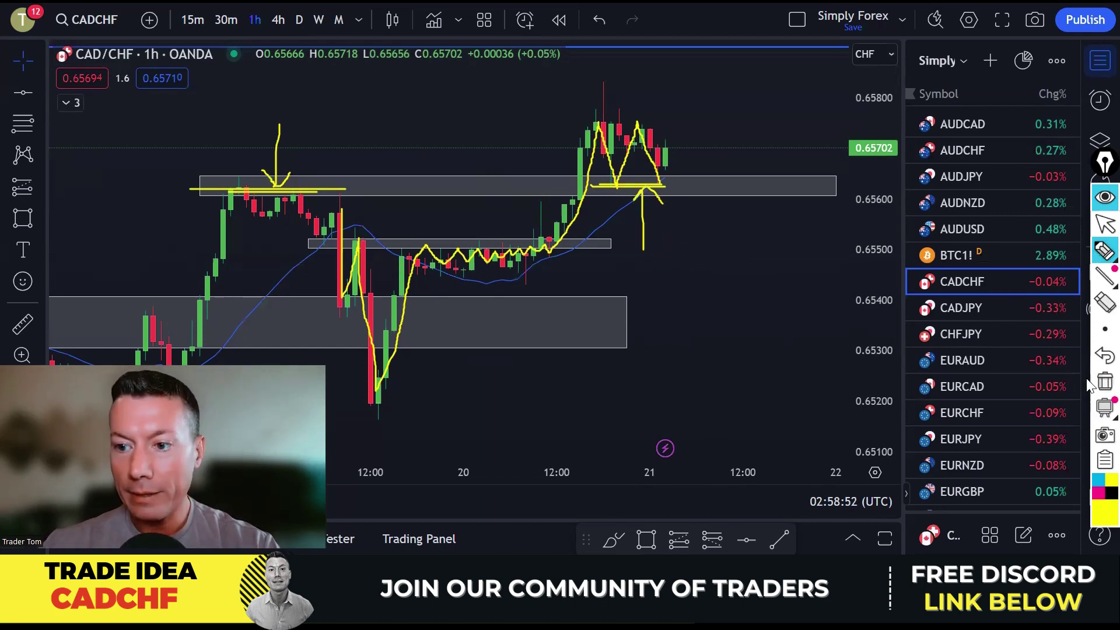
- Clear the CADCHF drawings, sketch two successive up arrows from the upper grey zone to the blue line, and clear them
click(1105, 382)
mouse_move(660, 187)
mouse_down()
mouse_move(681, 153)
mouse_move(706, 54)
mouse_up()
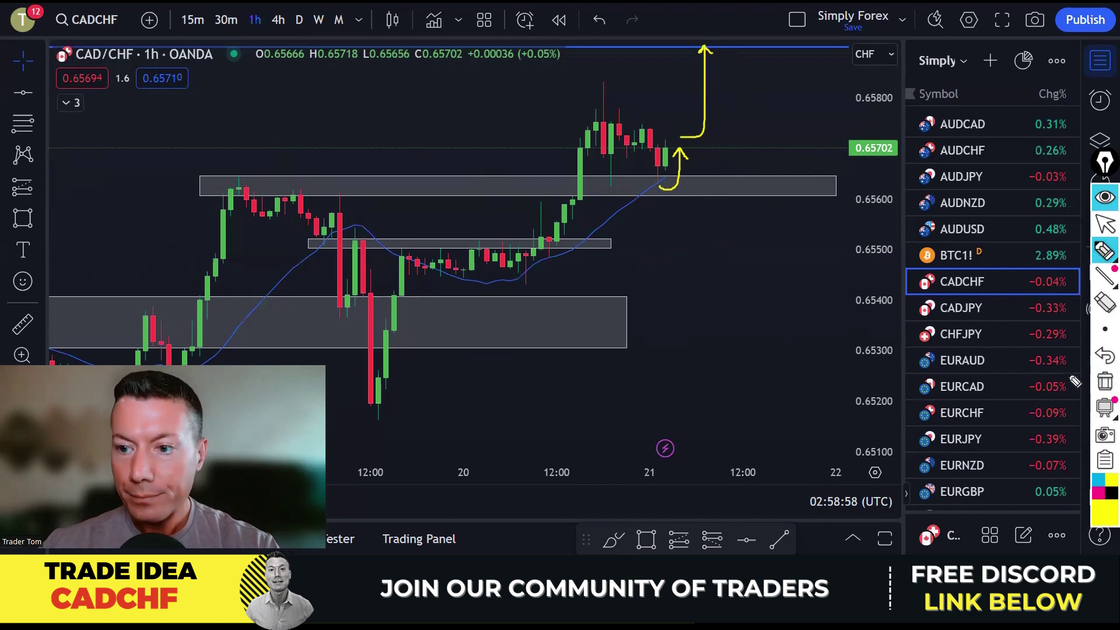
click(1100, 383)
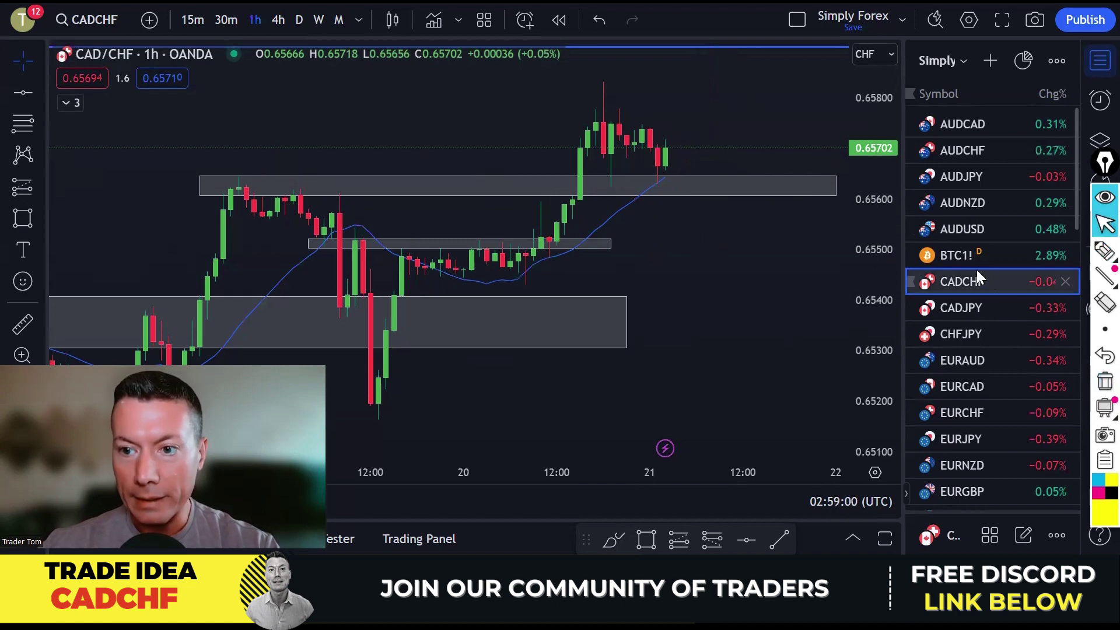
- Open GBPCHF from the watchlist on the daily timeframe, framing the long-term price history with the blue line at 1.14041
scroll(975, 270, down, 5)
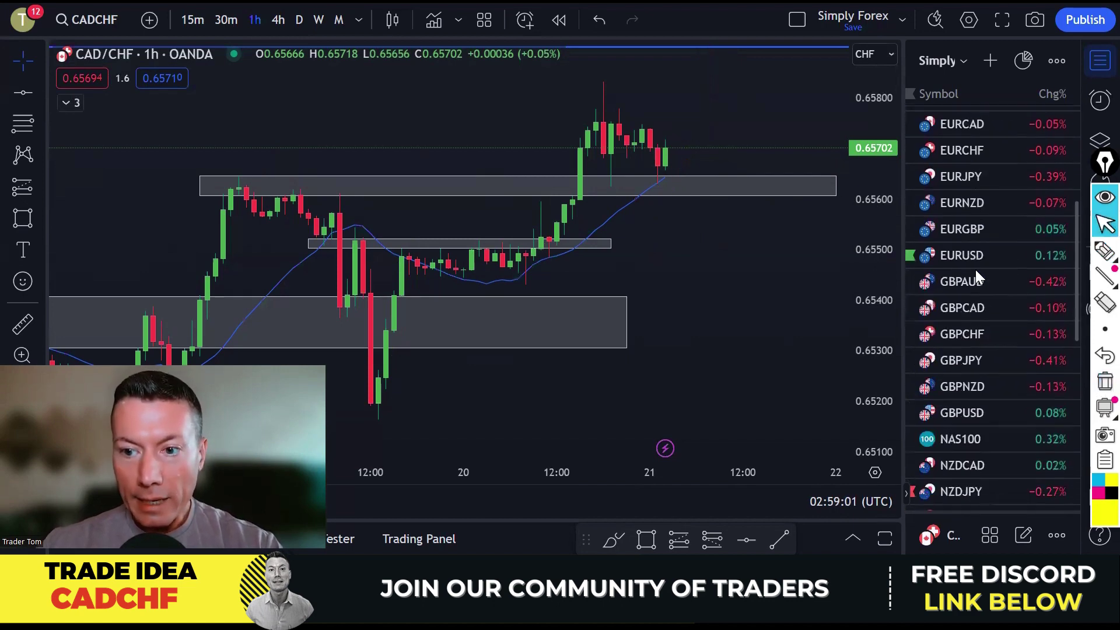
click(964, 332)
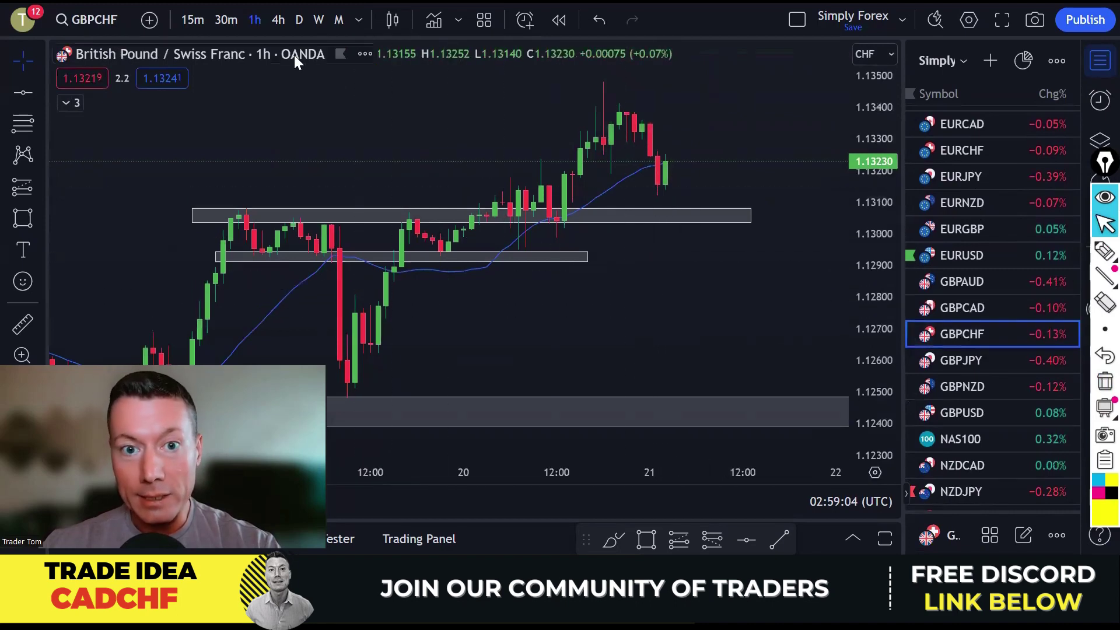
click(299, 20)
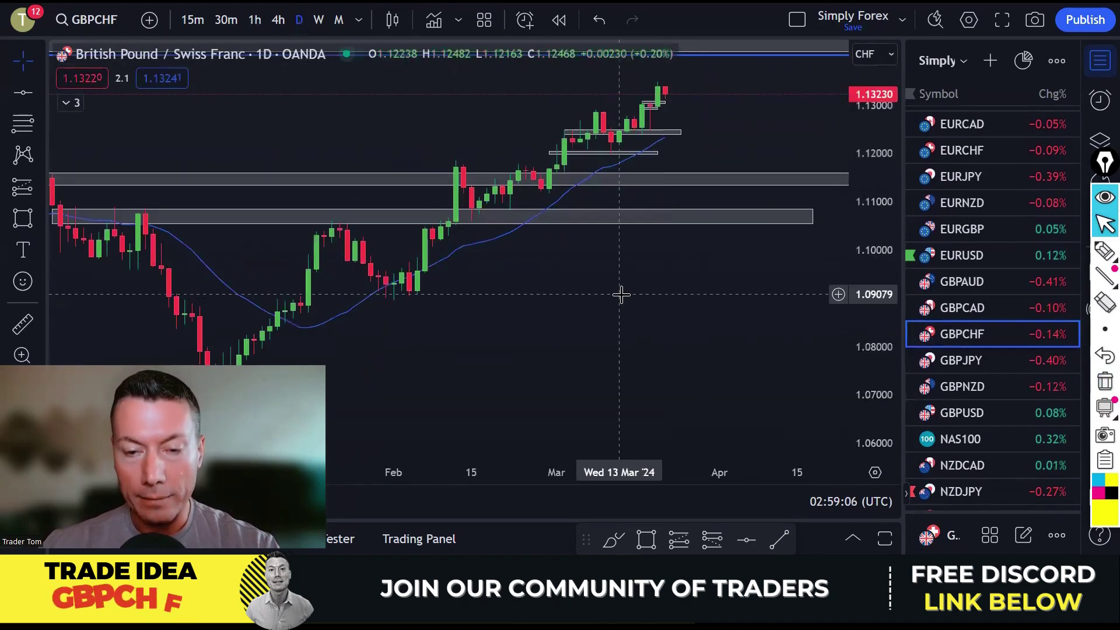
scroll(671, 300, down, 3)
scroll(697, 324, down, 3)
scroll(404, 303, down, 3)
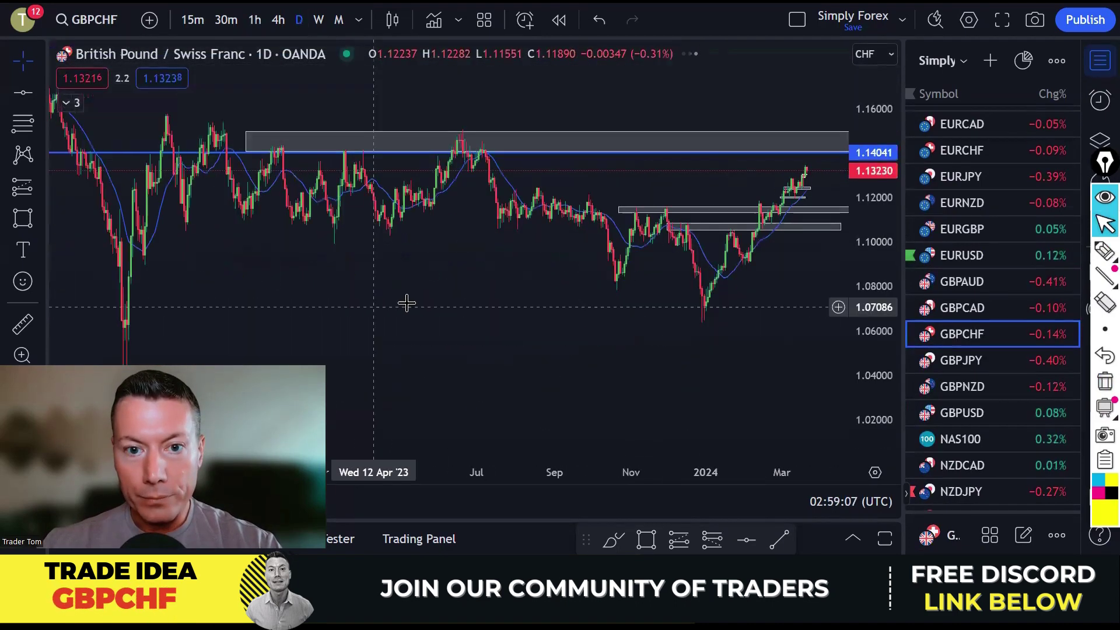
drag(503, 312, 424, 315)
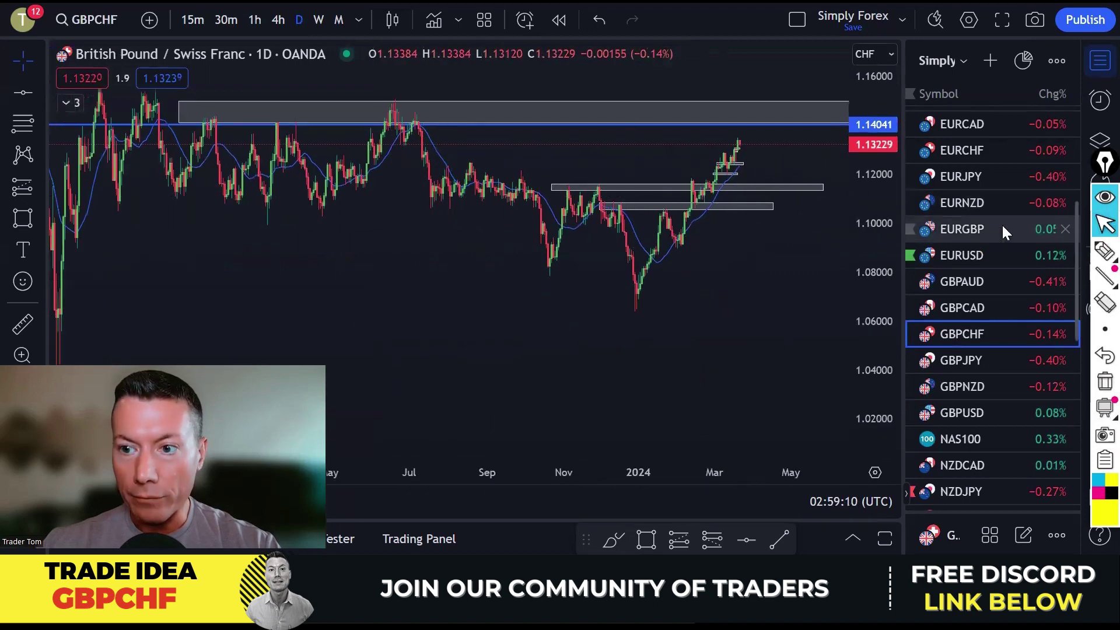
- Mark the earlier GBPCHF highs along the blue 1.14041 line, draw an up arrow from current price to it, and clear the drawings
click(1105, 251)
mouse_move(376, 128)
mouse_down()
mouse_move(444, 125)
mouse_move(166, 120)
mouse_up()
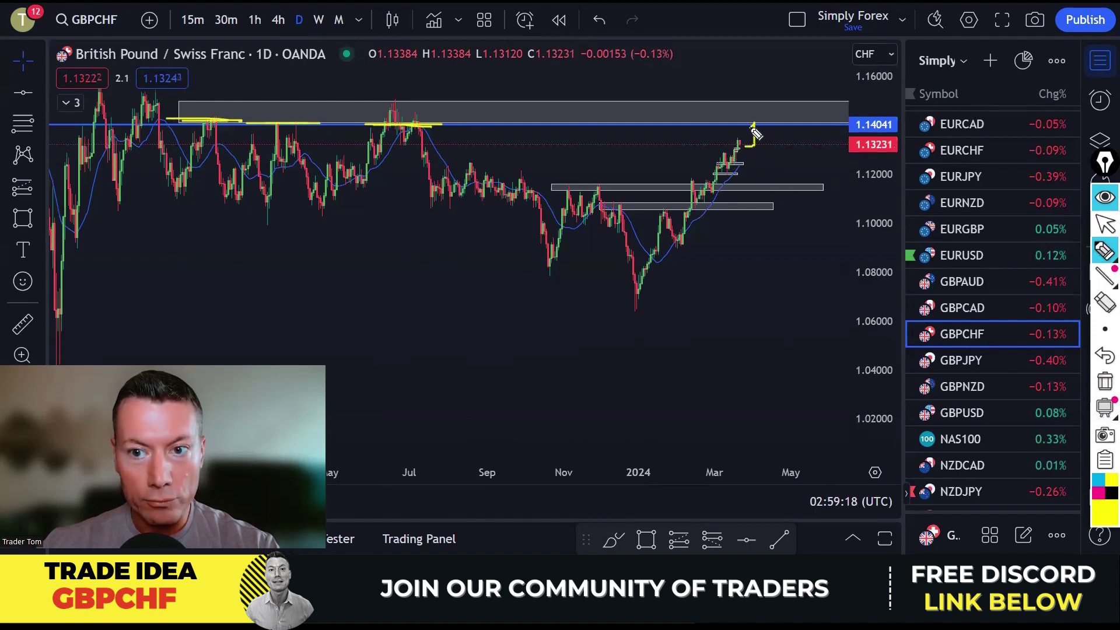
click(1104, 380)
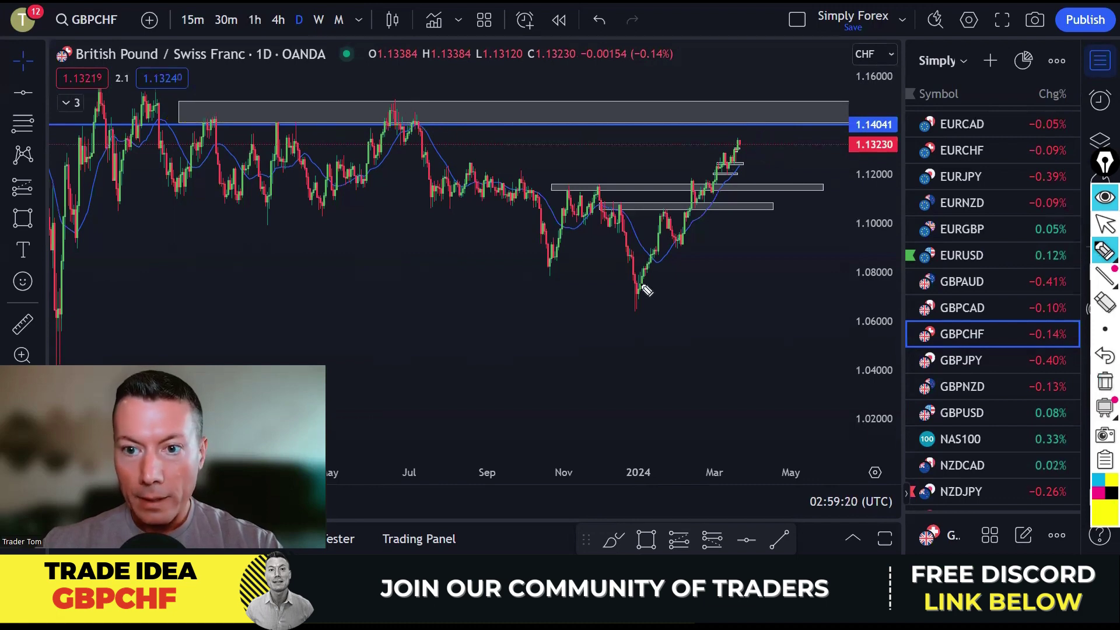
- Trace the March GBPCHF daily swings up to the latest high, add an up arrow from the last candle, and clear the drawings
scroll(639, 289, up, 3)
scroll(640, 285, up, 5)
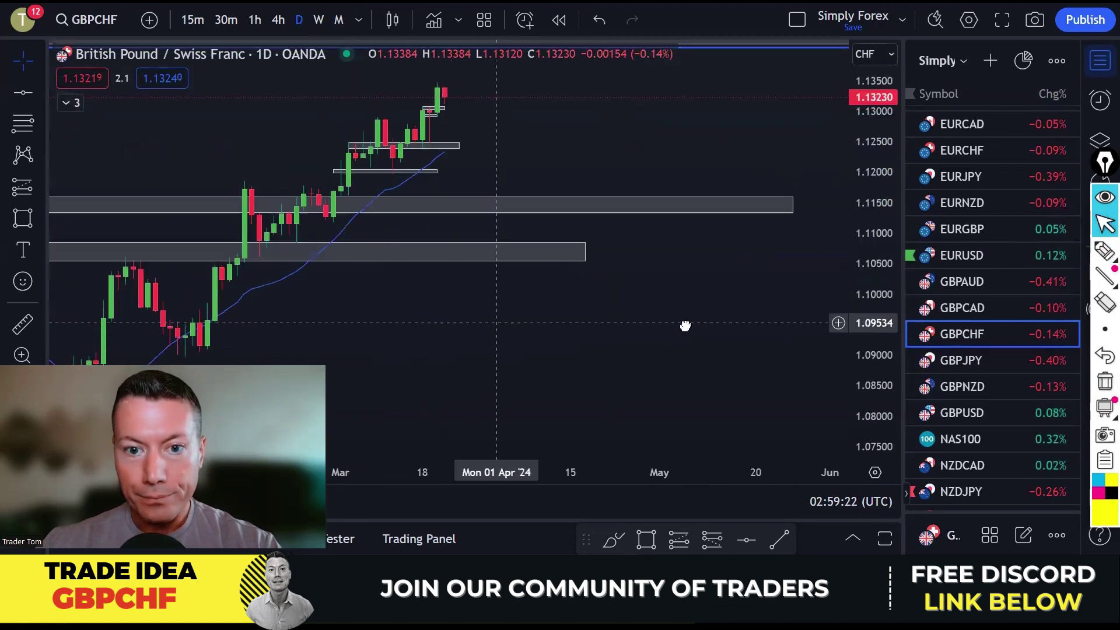
scroll(670, 303, up, 4)
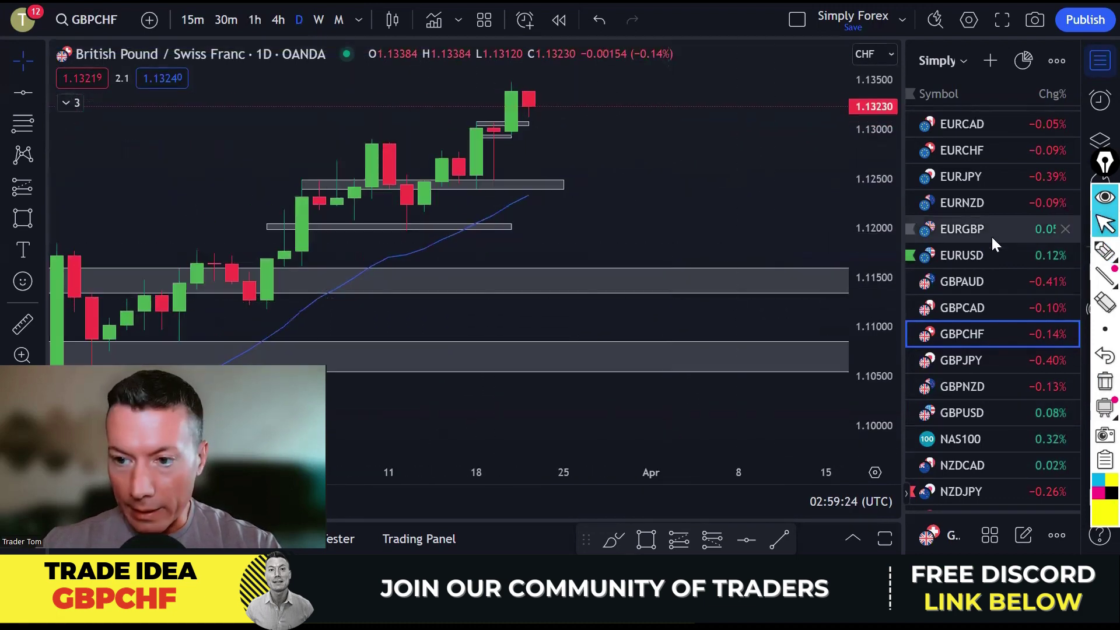
click(1101, 251)
mouse_move(288, 246)
mouse_down()
mouse_move(381, 145)
mouse_move(424, 205)
mouse_move(490, 140)
mouse_up()
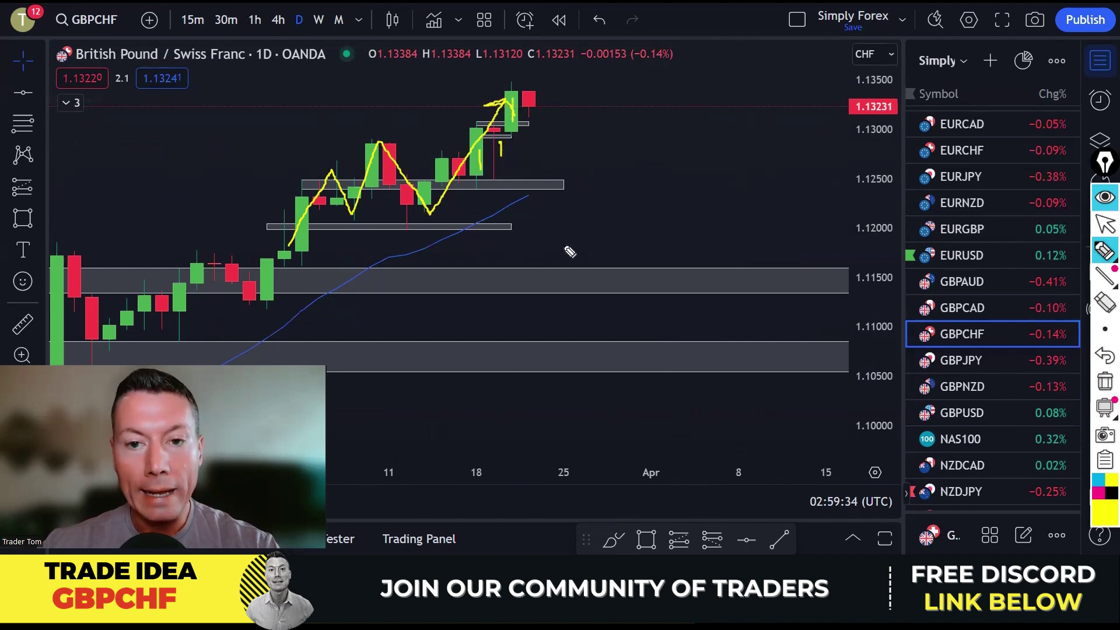
drag(545, 112, 570, 46)
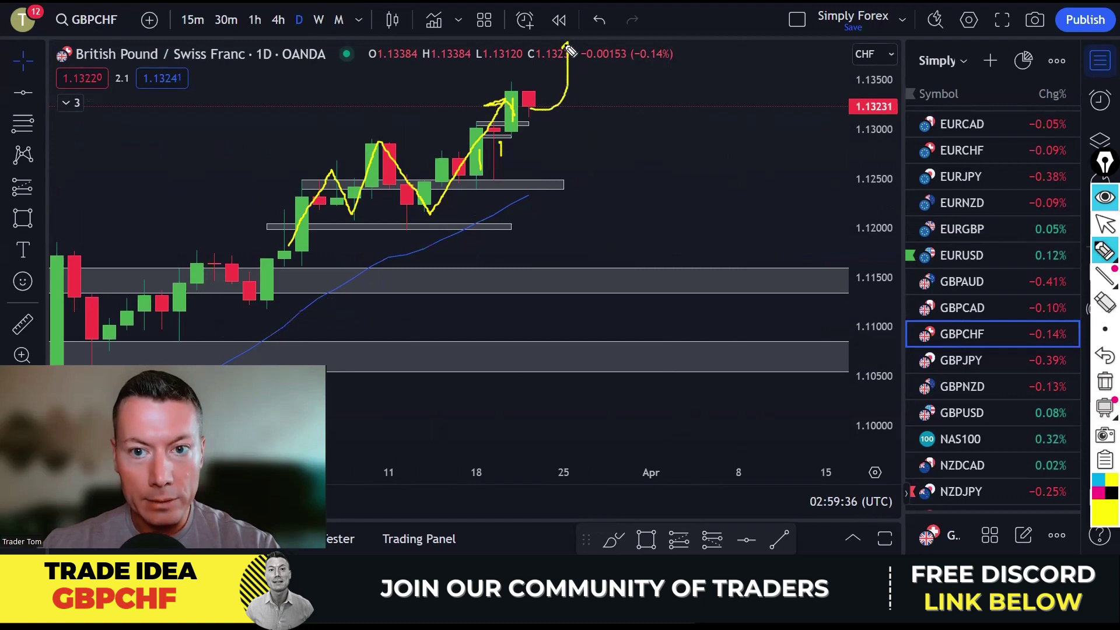
click(1104, 381)
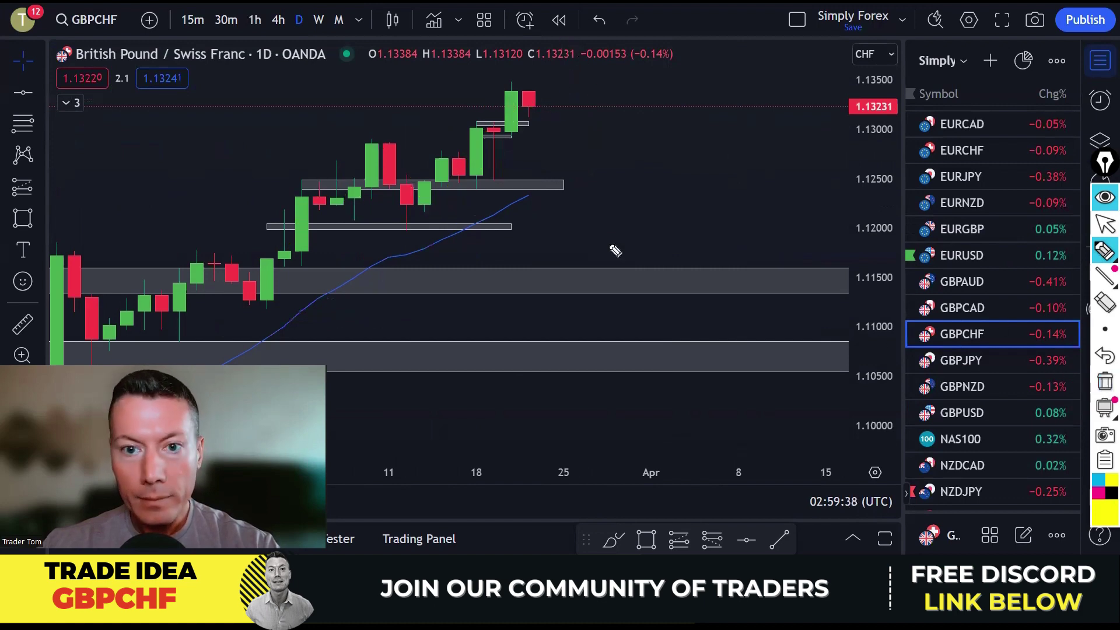
- Check GBPCHF on the 1-hour timeframe and switch the chart to the 4-hour timeframe
click(254, 20)
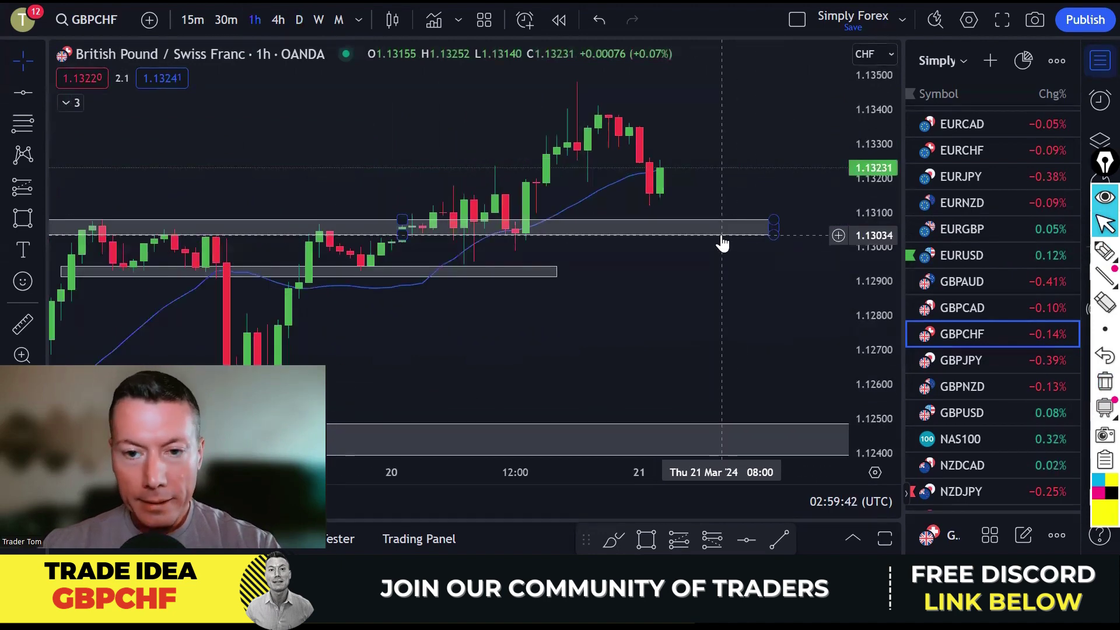
scroll(726, 303, up, 2)
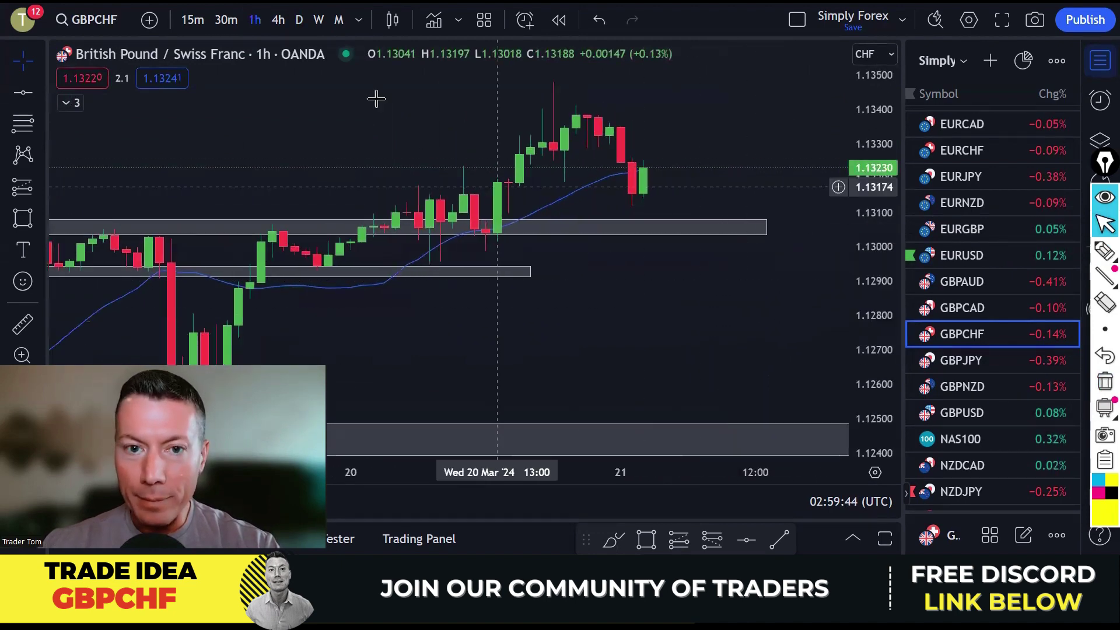
click(279, 20)
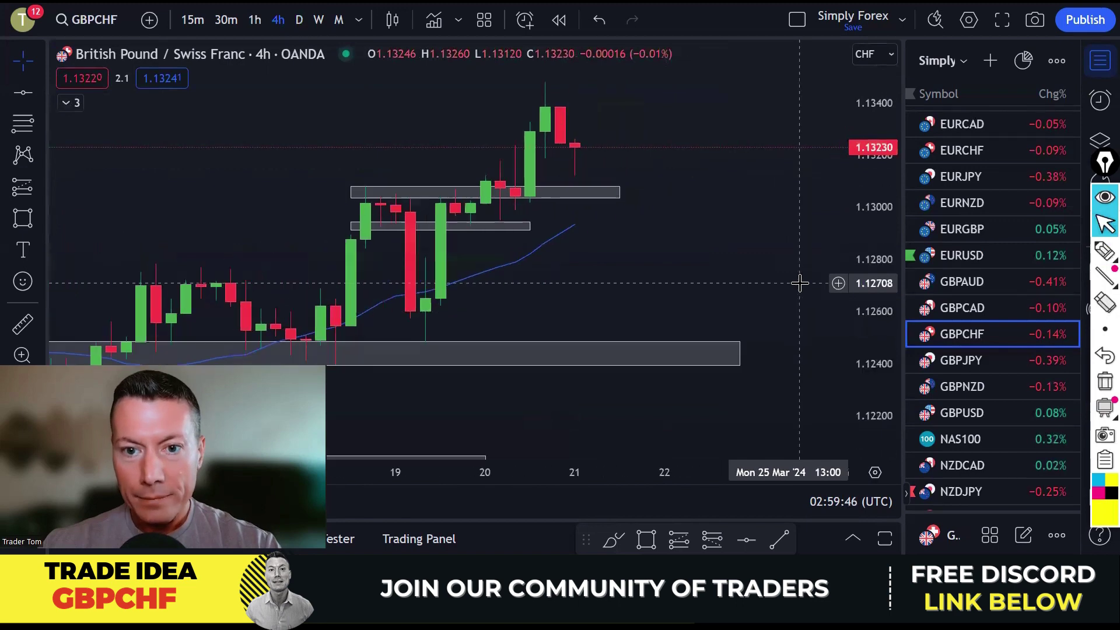
- Trace the GBPCHF 4-hour swings, circle the last candle's lower wick, line the recent high, and draw two successive up arrows
click(1104, 251)
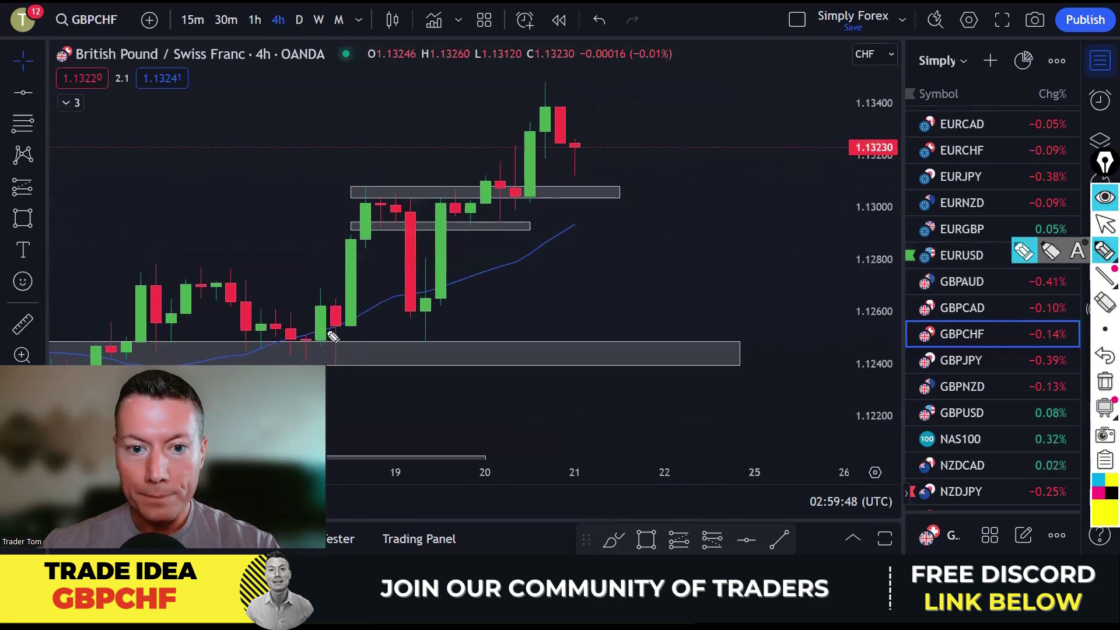
mouse_move(326, 331)
mouse_down()
mouse_move(373, 213)
mouse_move(423, 302)
mouse_move(486, 185)
mouse_move(512, 210)
mouse_move(557, 122)
mouse_move(583, 185)
mouse_move(590, 143)
mouse_up()
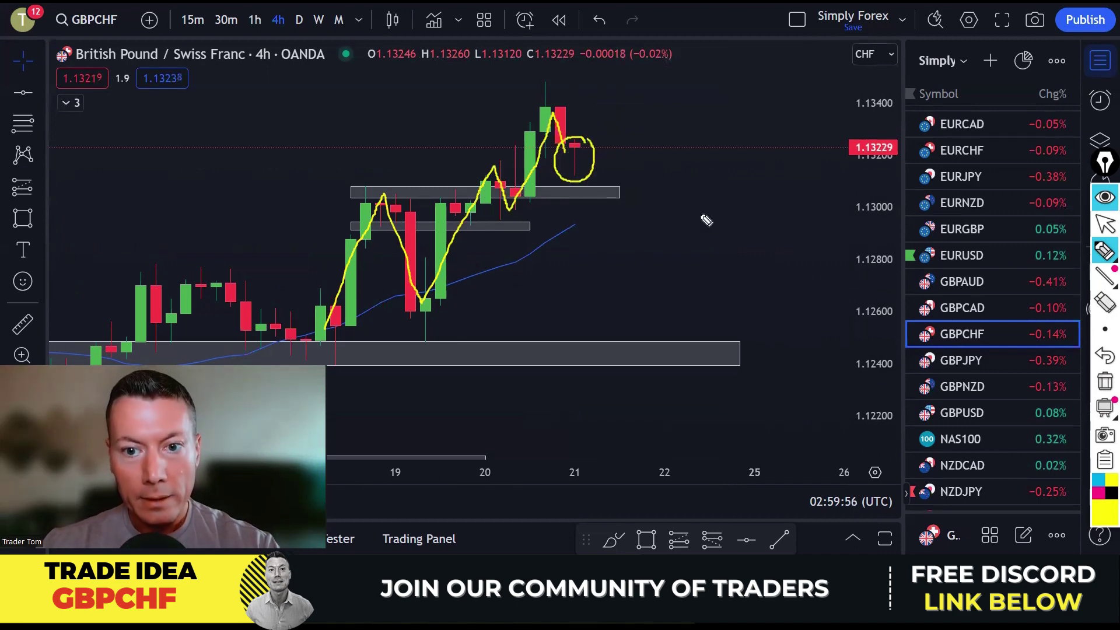
drag(580, 147, 642, 93)
drag(530, 91, 565, 92)
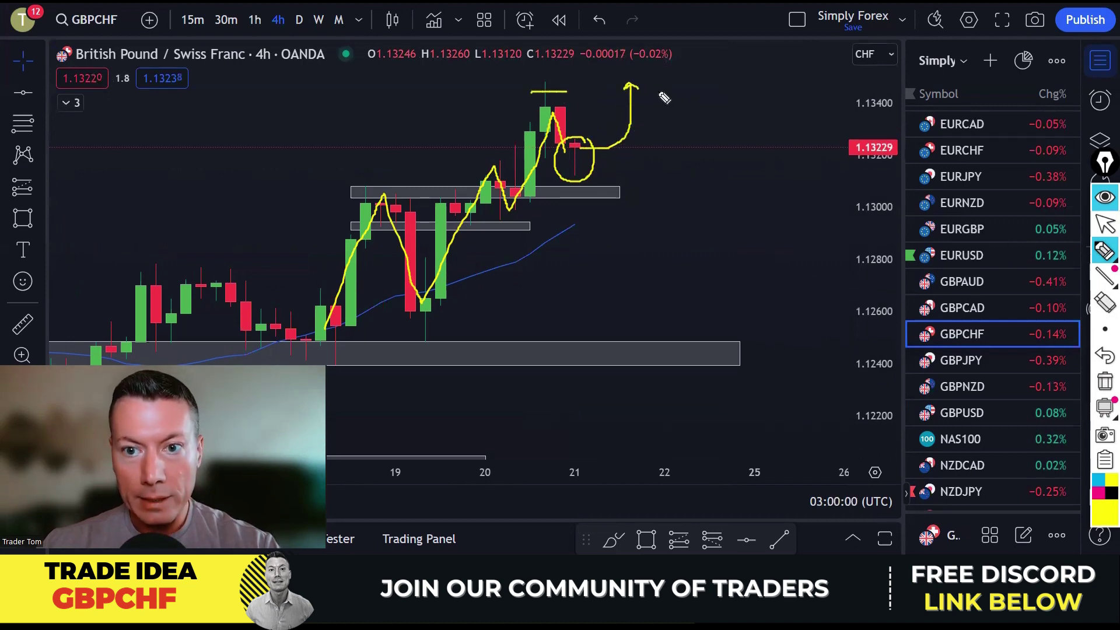
mouse_move(646, 98)
mouse_down()
mouse_move(675, 39)
mouse_move(684, 42)
mouse_up()
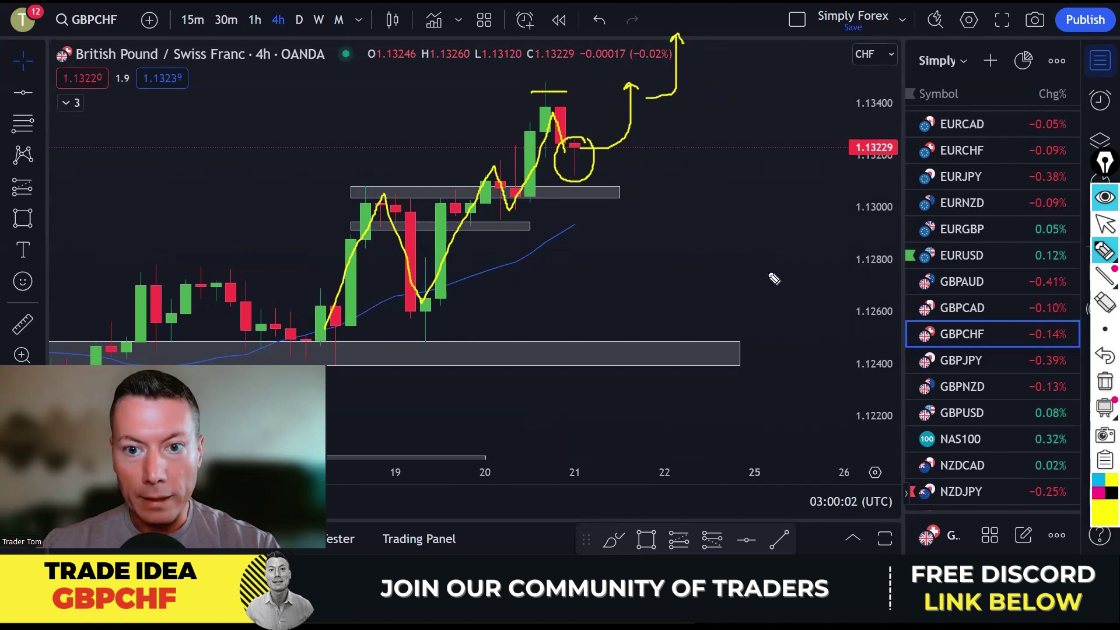
- Clear the 4-hour annotations, circle the last GBPCHF candle's lower wick again, and clear the circle
click(1104, 380)
drag(569, 151, 576, 137)
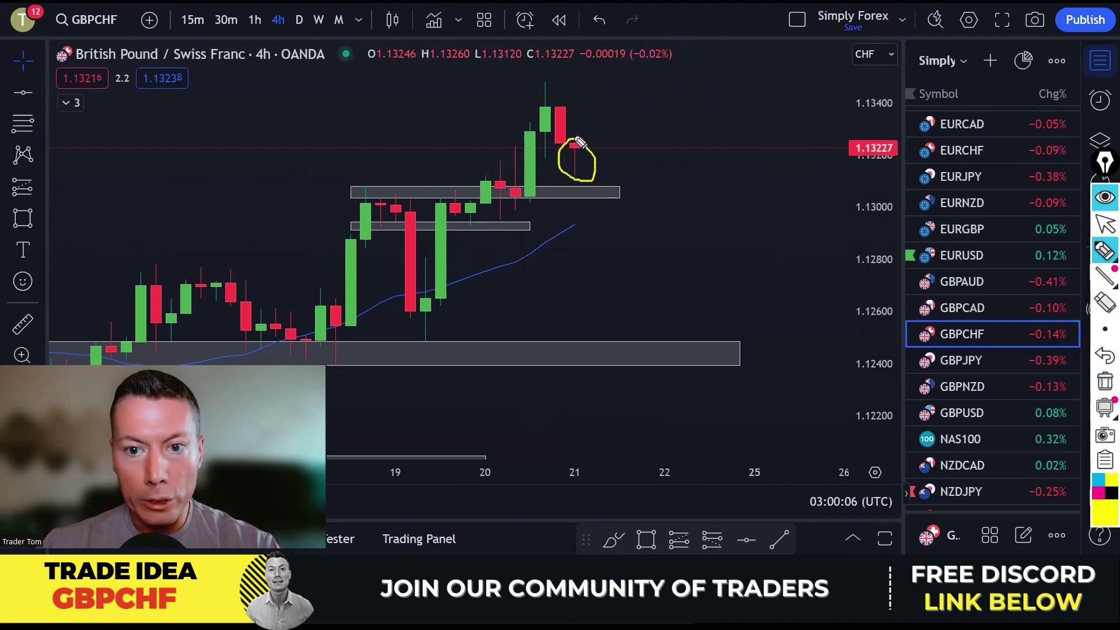
click(1101, 385)
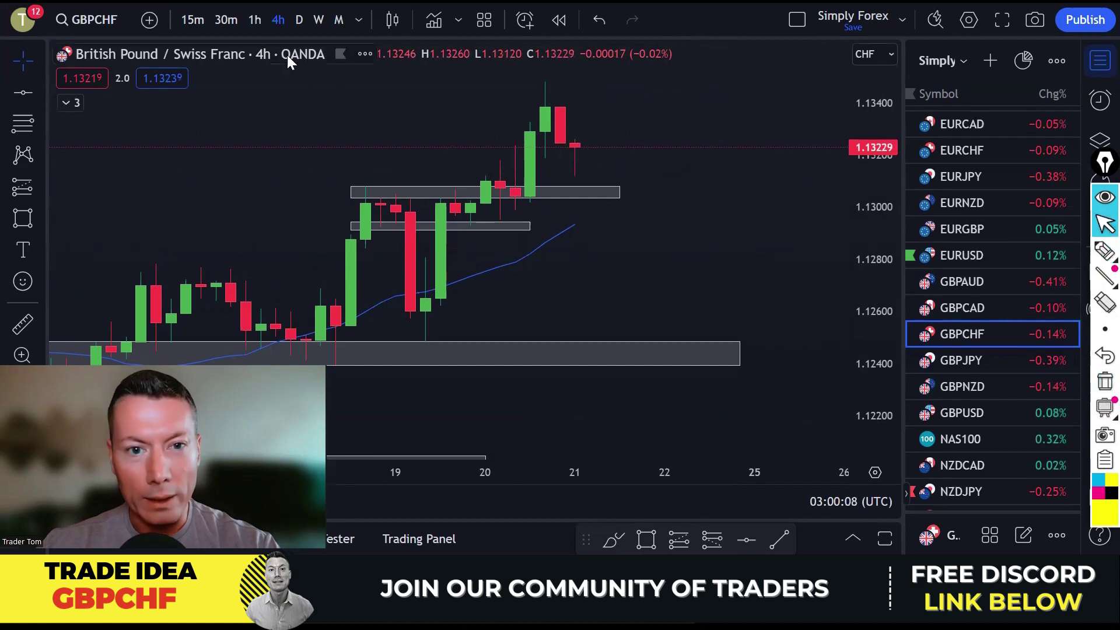
- Switch the GBPCHF chart to the 1-hour timeframe, framing the price action around 20 and 21 March
click(254, 18)
scroll(709, 281, down, 2)
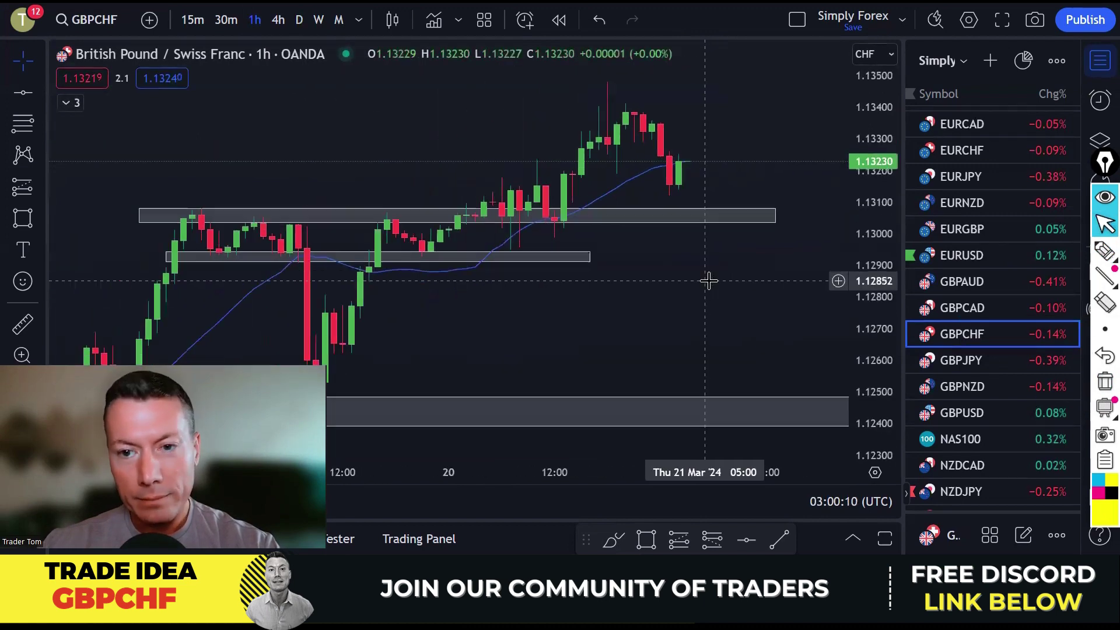
scroll(795, 312, down, 1)
- Trace the GBPCHF hourly double peak from the upper grey zone, line the low between the peaks, and clear the drawings
click(1104, 251)
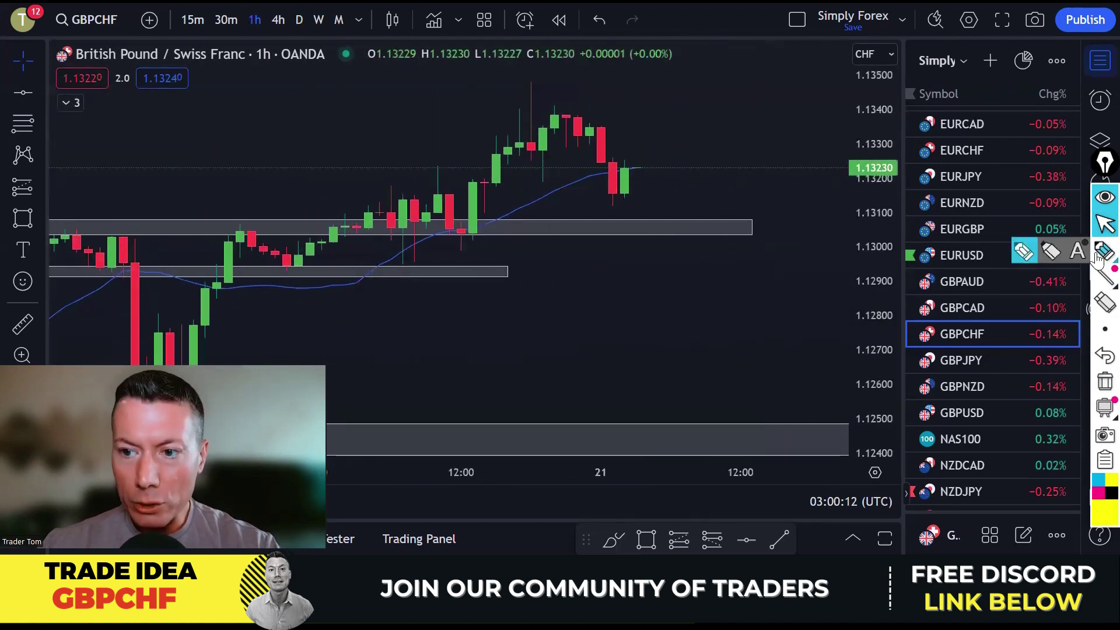
mouse_move(466, 234)
mouse_down()
mouse_move(518, 155)
mouse_move(546, 175)
mouse_move(562, 160)
mouse_up()
drag(579, 118, 624, 197)
drag(545, 182, 560, 181)
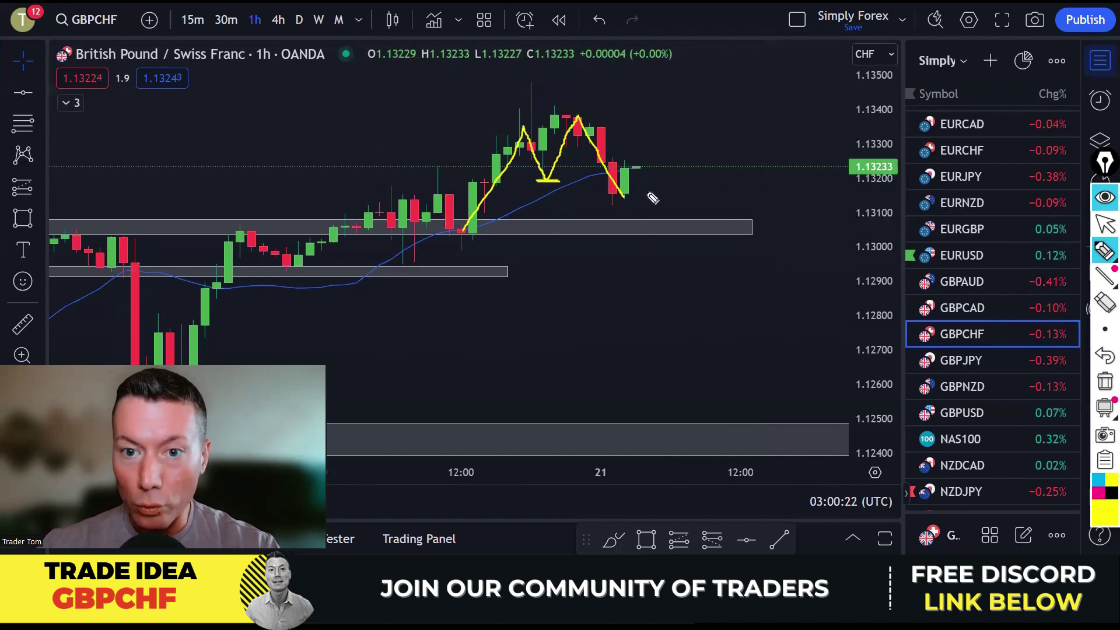
click(1103, 382)
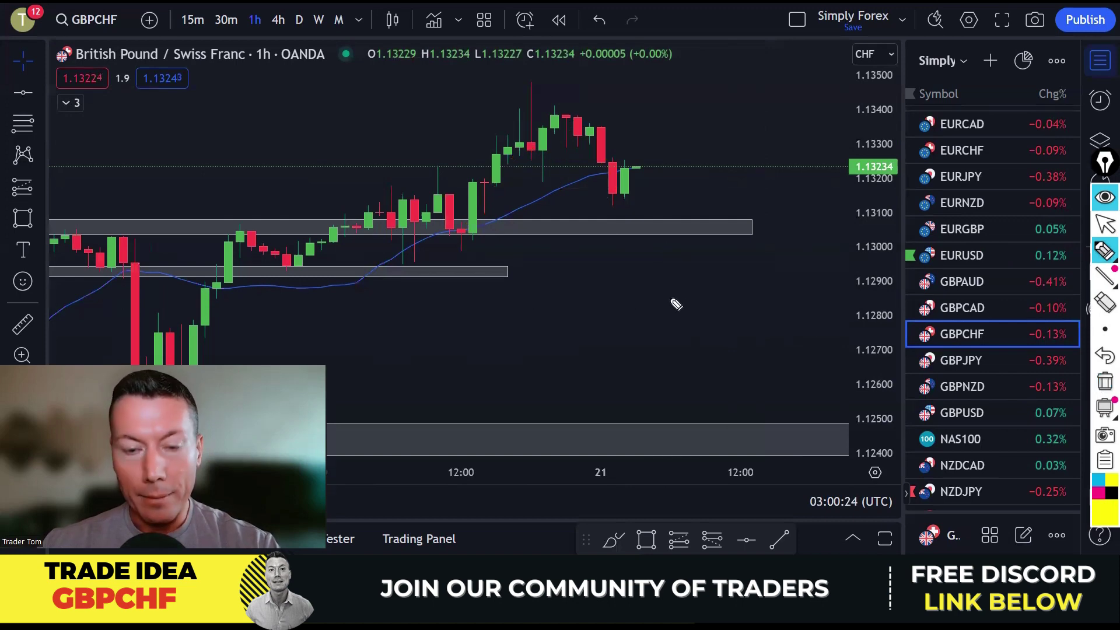
key(Escape)
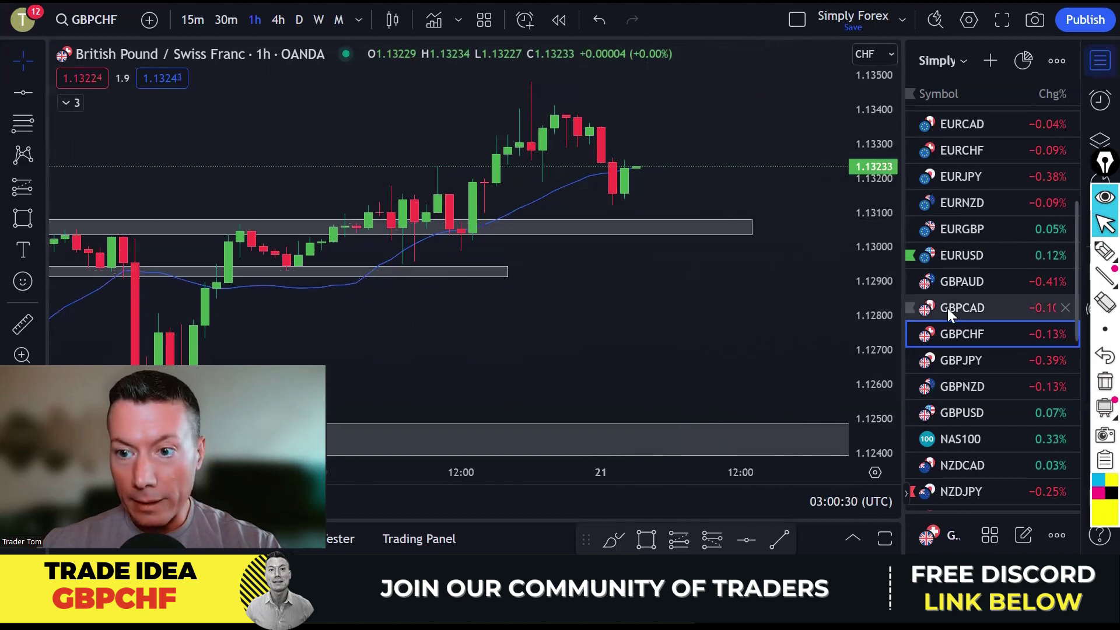
- Open GBPUSD from the watchlist on the daily timeframe, framing the March candles and the blue line at 1.28518
scroll(965, 300, down, 3)
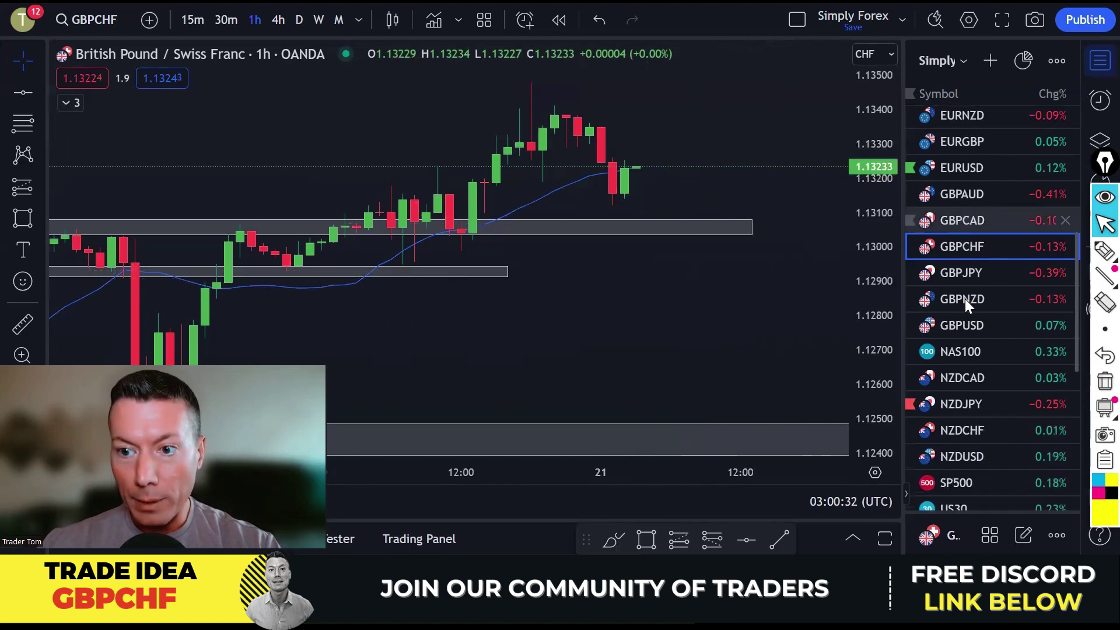
click(970, 328)
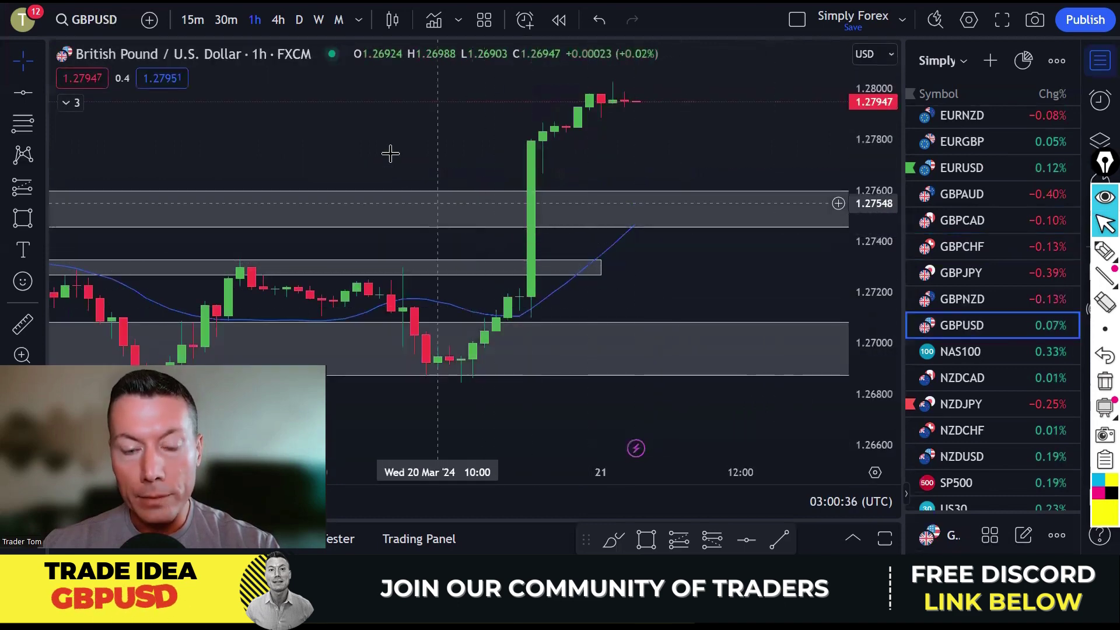
click(302, 19)
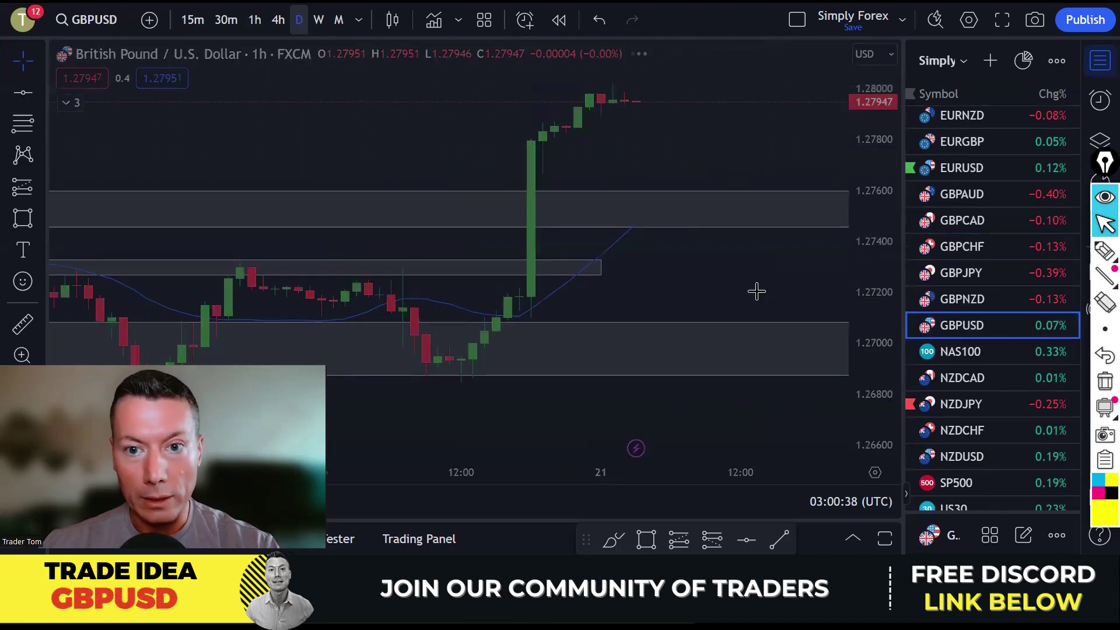
scroll(749, 340, up, 3)
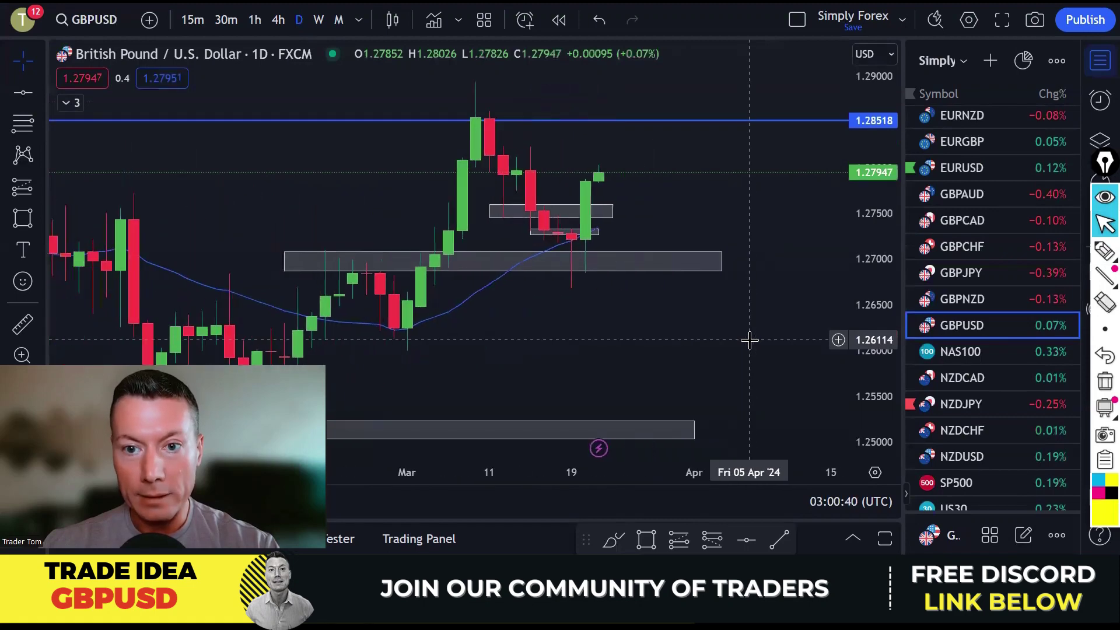
- Trace the GBPUSD daily swings from the late-February low up to the blue line and down to the 19 March low
click(1101, 259)
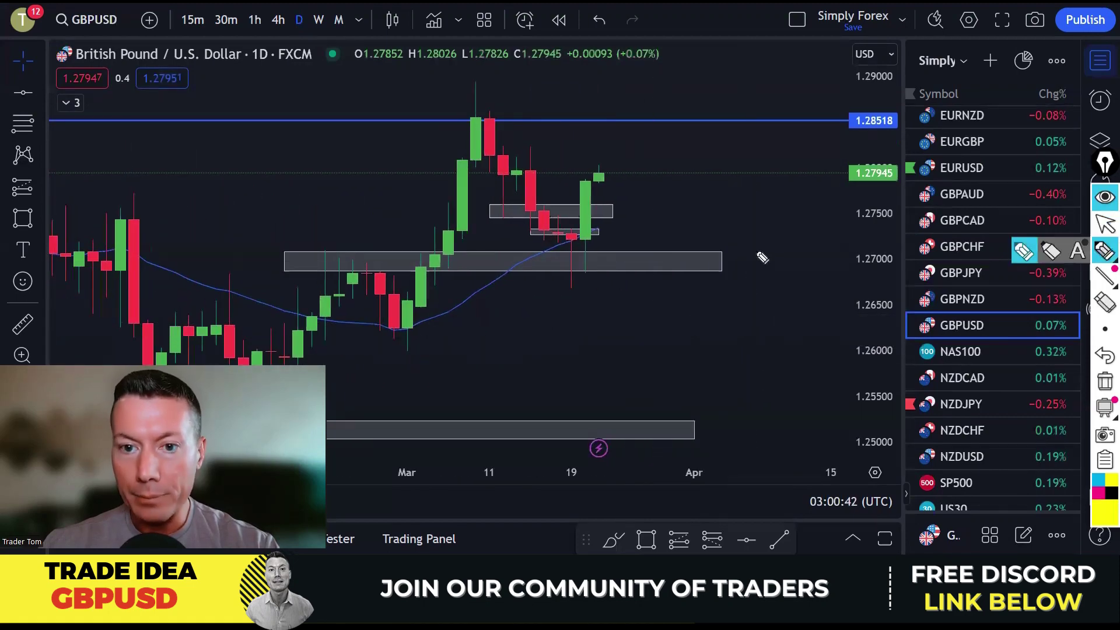
scroll(542, 298, down, 2)
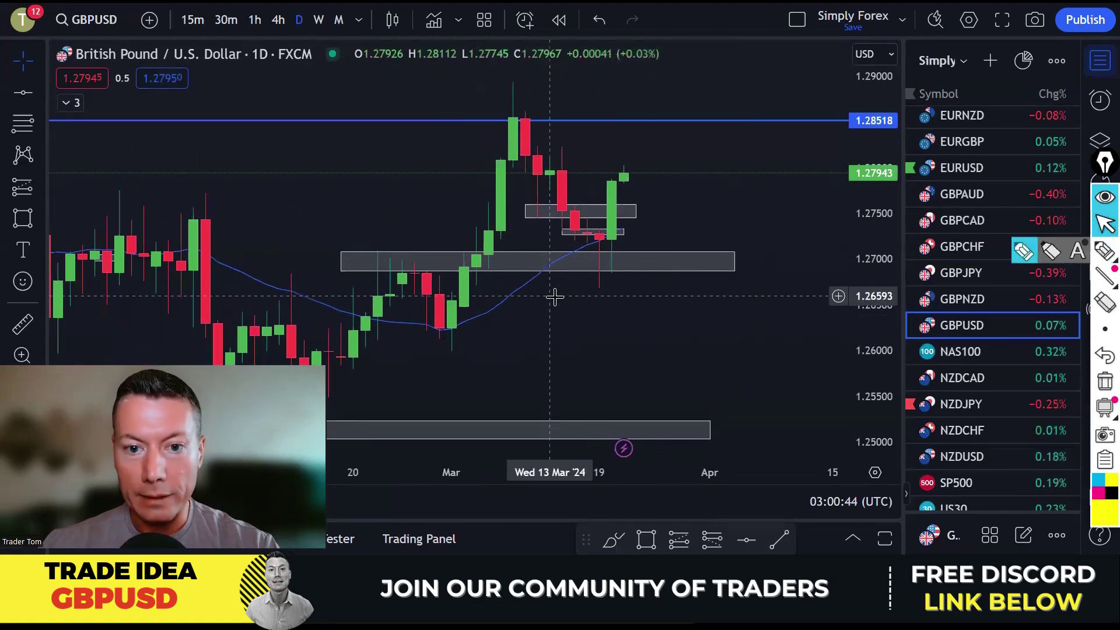
mouse_move(327, 365)
mouse_down()
mouse_move(379, 296)
mouse_move(414, 273)
mouse_move(450, 300)
mouse_move(524, 126)
mouse_move(602, 239)
mouse_up()
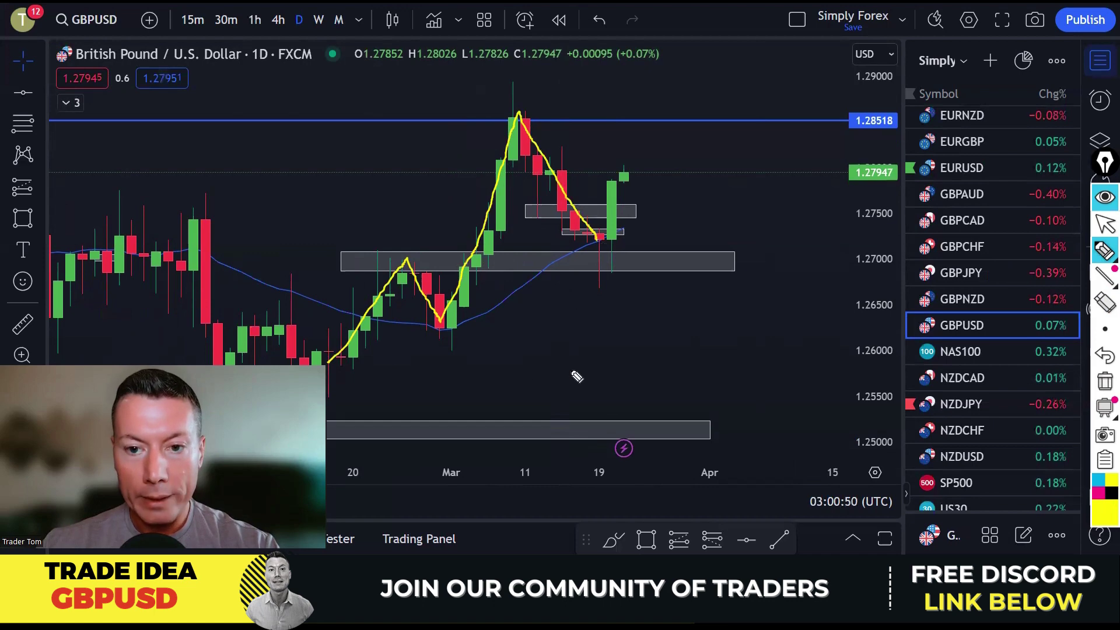
- Trace the GBPUSD daily moving average up to the 19 March low, line the grey zone near 1.27000, and clear the drawings
mouse_move(426, 330)
mouse_down()
mouse_move(457, 328)
mouse_move(619, 235)
mouse_up()
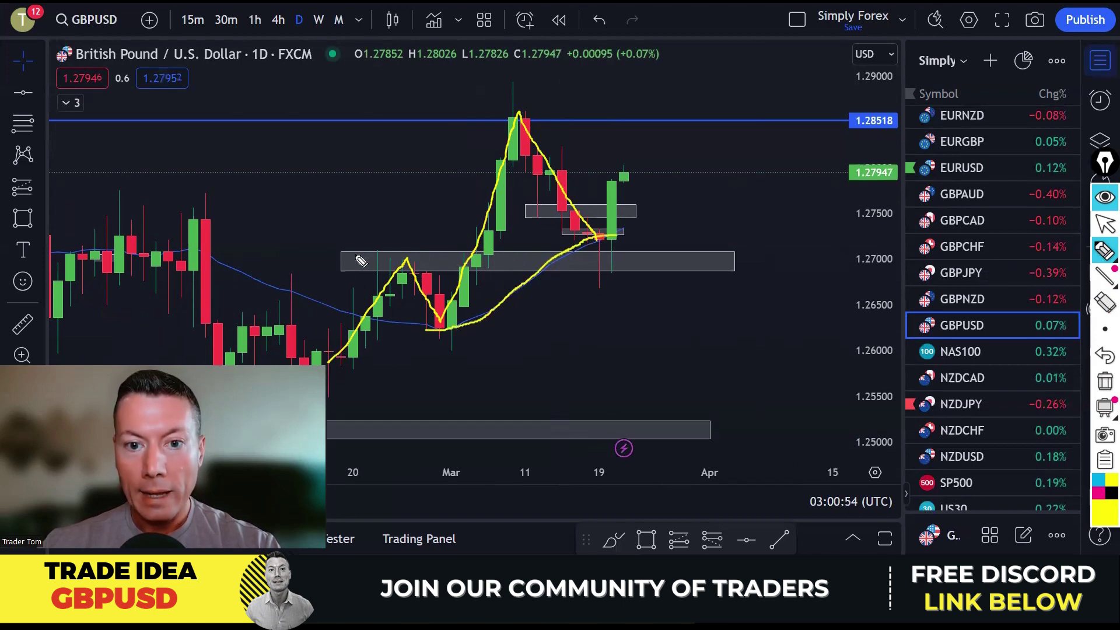
drag(353, 258, 669, 256)
drag(378, 262, 639, 264)
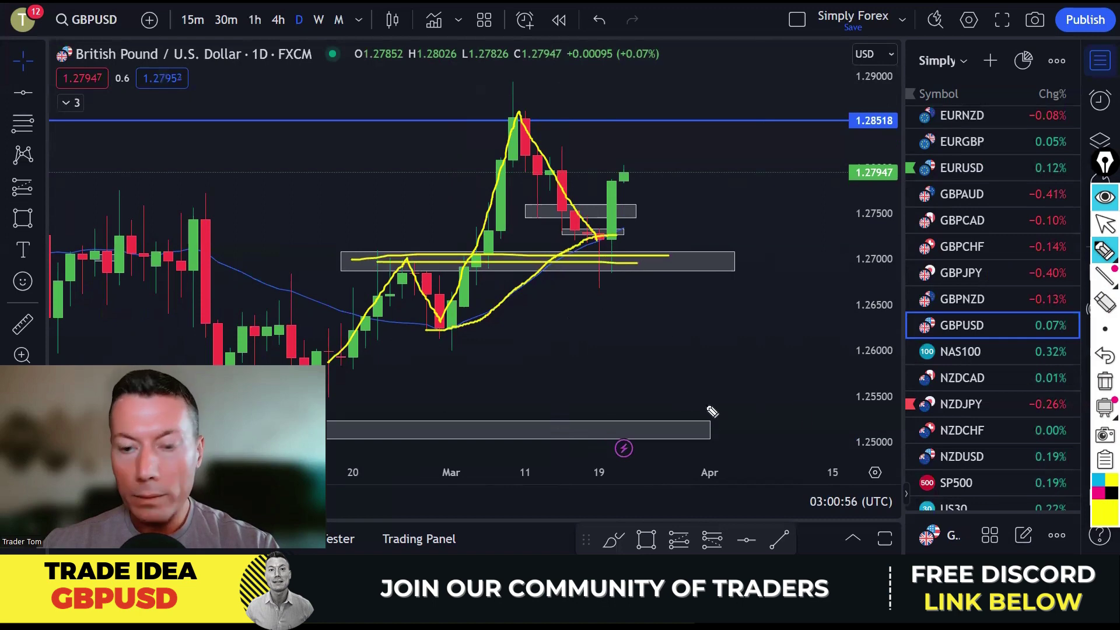
click(1105, 380)
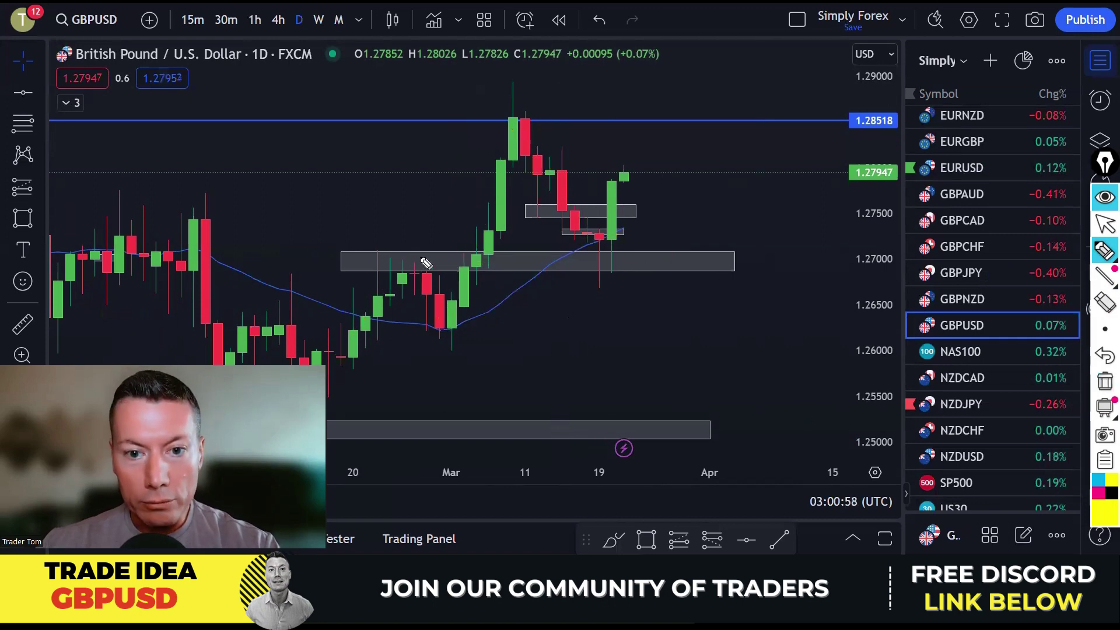
- Circle the early-March highs and the 19–20 March lows at the grey zone near 1.27000, plus the tall green 20 March candle
mouse_move(427, 263)
mouse_down()
mouse_move(402, 282)
mouse_move(435, 263)
mouse_up()
drag(595, 257, 623, 280)
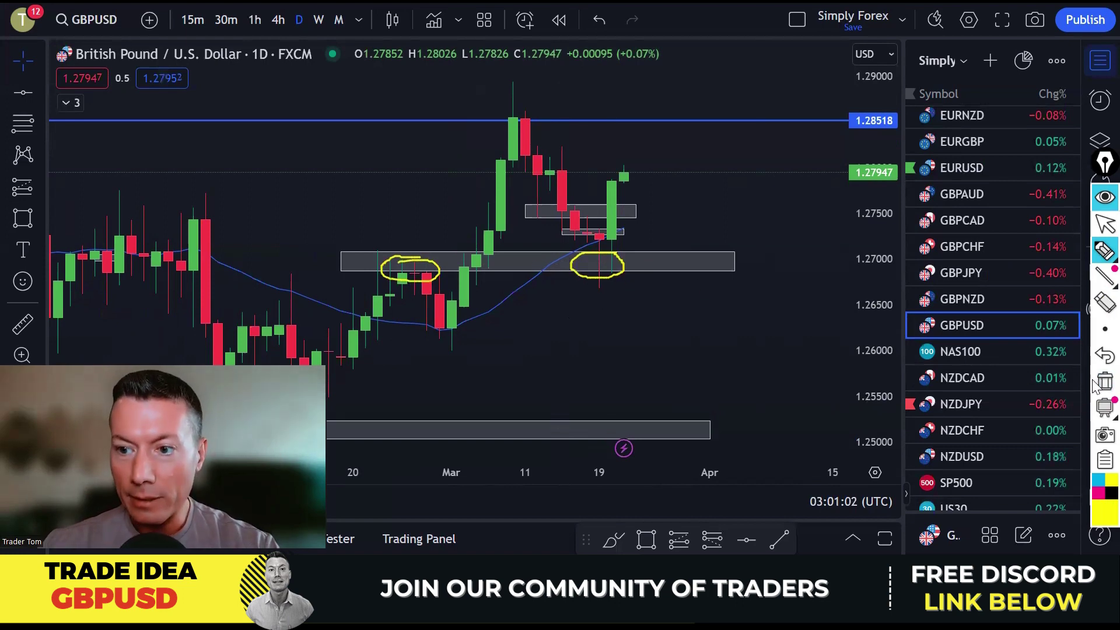
mouse_move(626, 181)
mouse_down()
mouse_move(613, 175)
mouse_move(599, 193)
mouse_move(611, 280)
mouse_move(624, 267)
mouse_move(633, 210)
mouse_up()
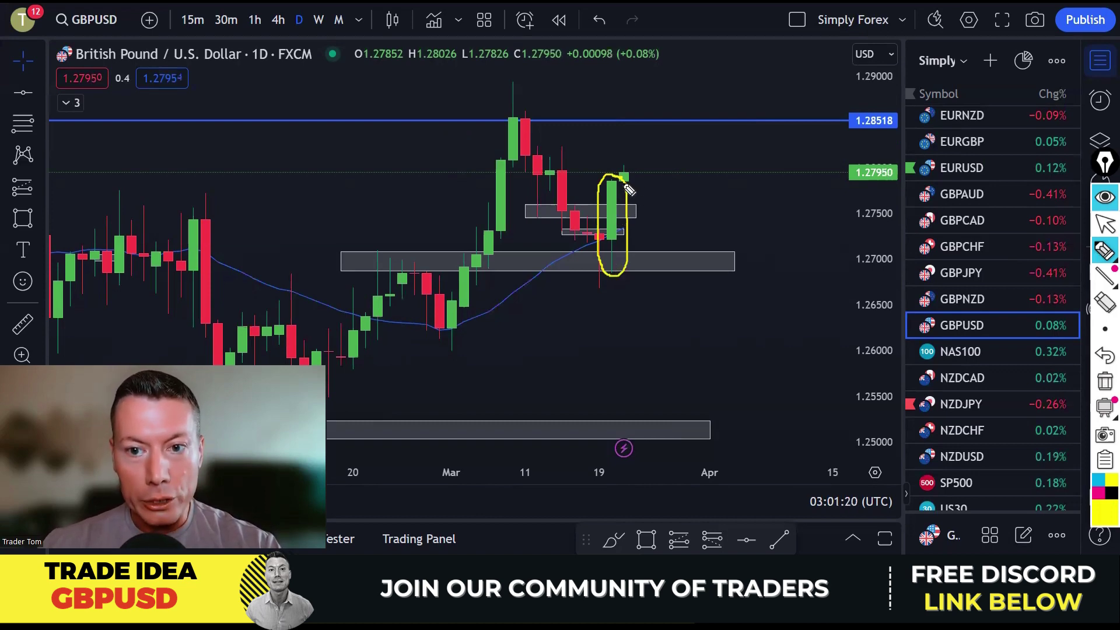
- Draw an upward arrow to the blue line at 1.28518, mark the March peak's candle bodies on that line, and clear the drawings
drag(628, 186, 661, 128)
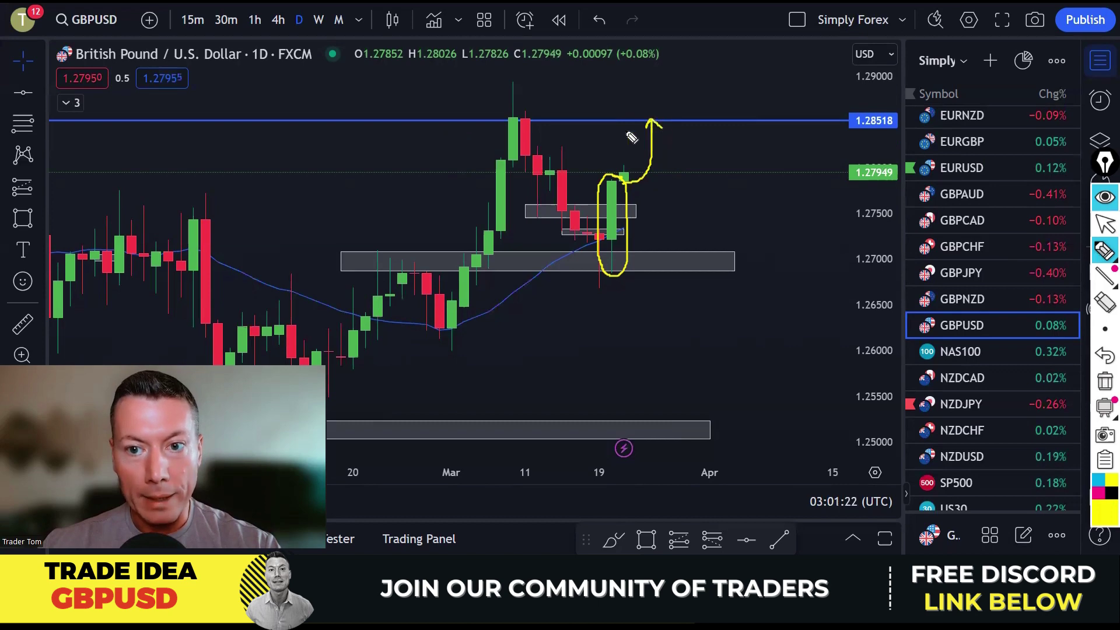
drag(501, 119, 561, 119)
drag(561, 118, 528, 122)
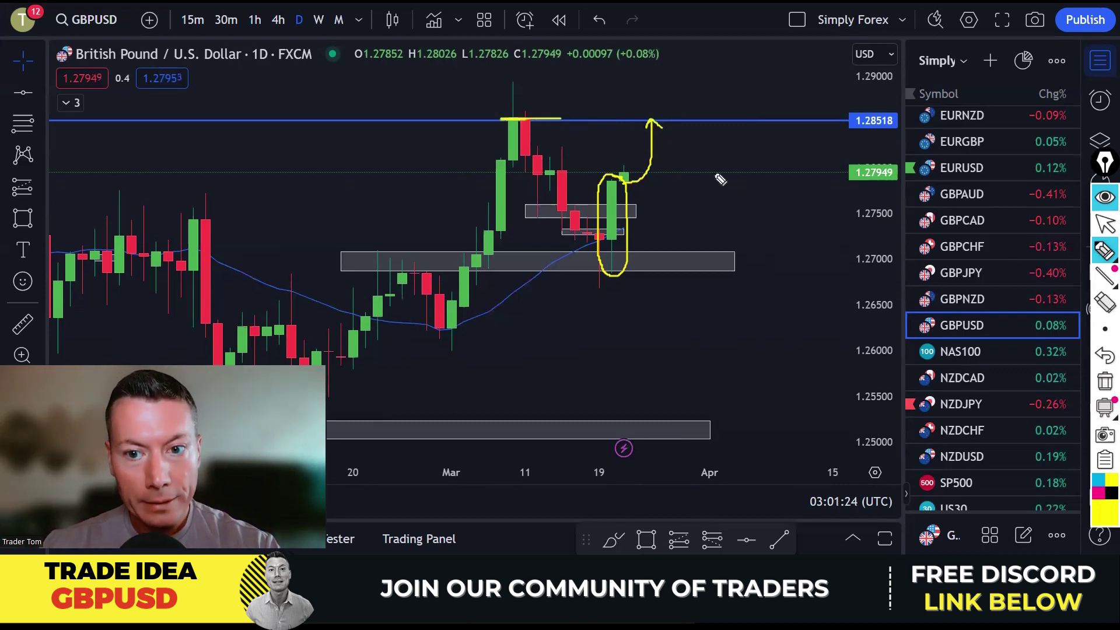
click(1105, 382)
key(Escape)
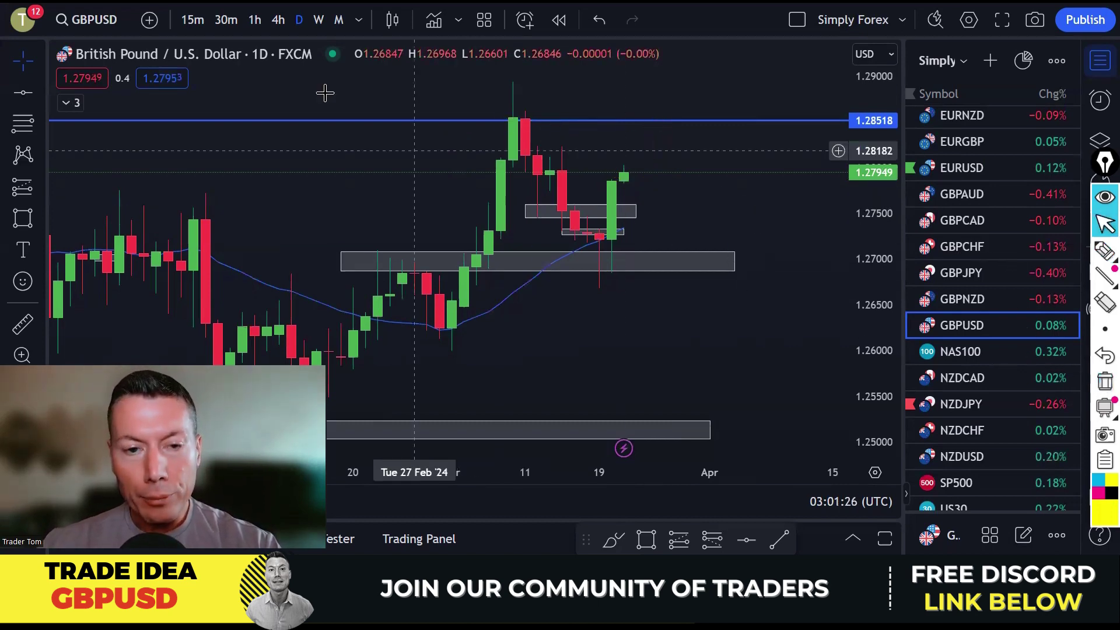
- Switch GBPUSD to the 4-hour timeframe and trace the double bottom, the rally, and a projected pullback into a circle on the upper grey zone
click(278, 20)
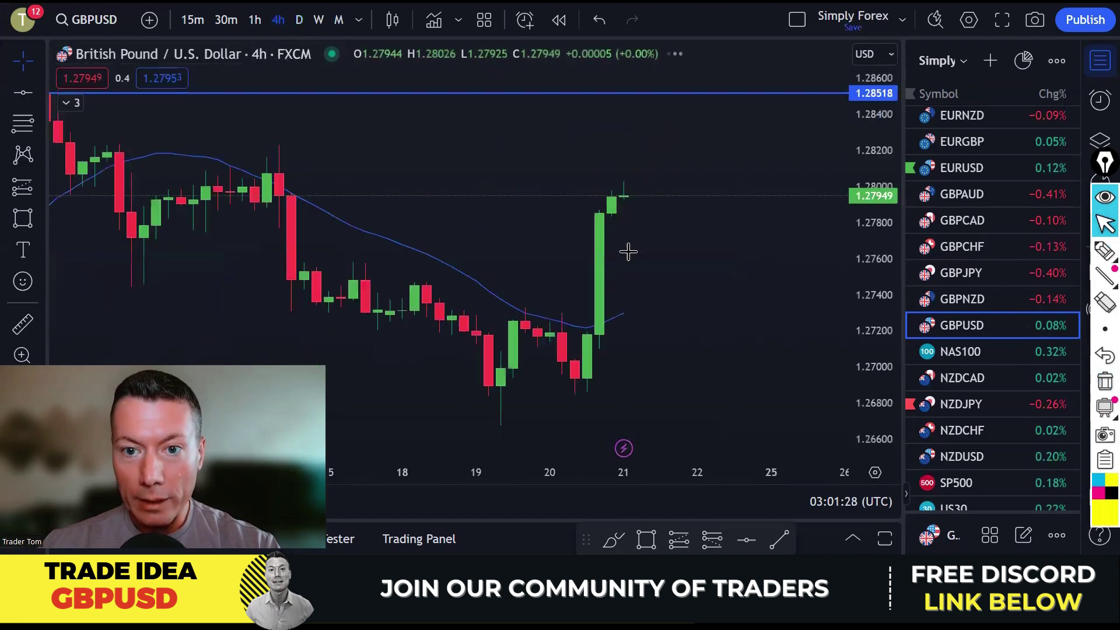
drag(760, 220, 633, 200)
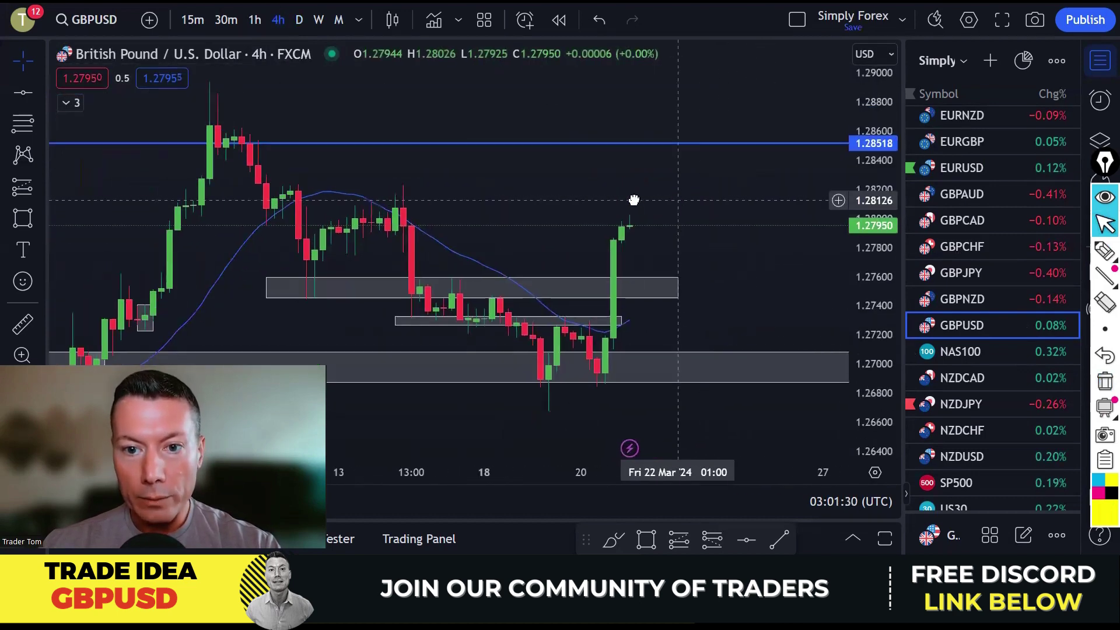
click(1097, 250)
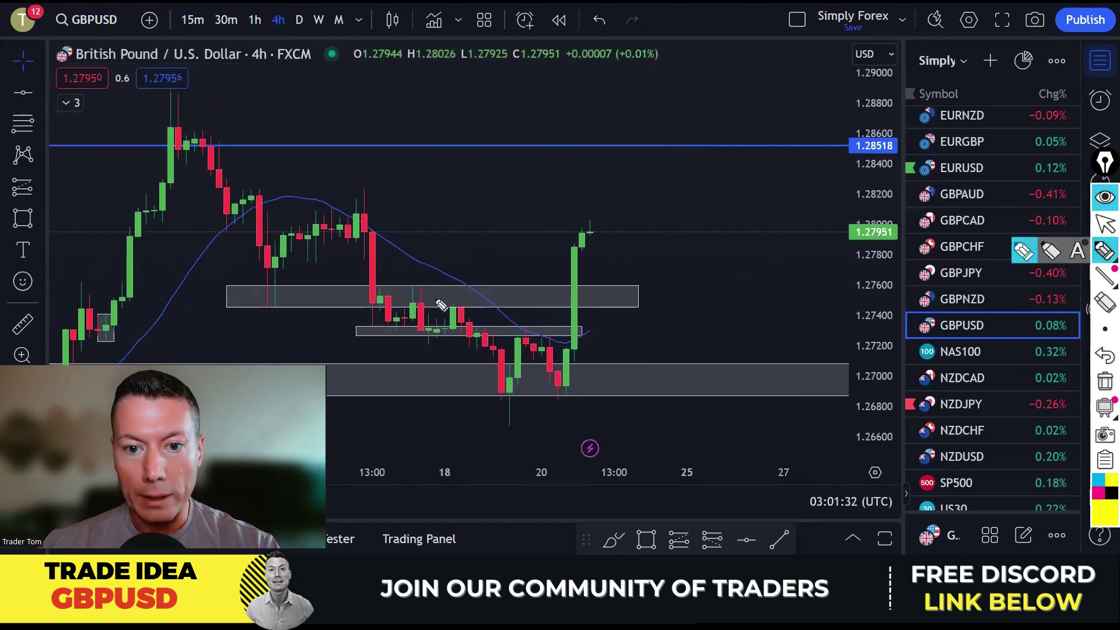
mouse_move(444, 300)
mouse_down()
mouse_move(499, 388)
mouse_move(530, 341)
mouse_move(562, 389)
mouse_move(591, 252)
mouse_move(623, 292)
mouse_move(610, 299)
mouse_move(635, 305)
mouse_move(620, 288)
mouse_up()
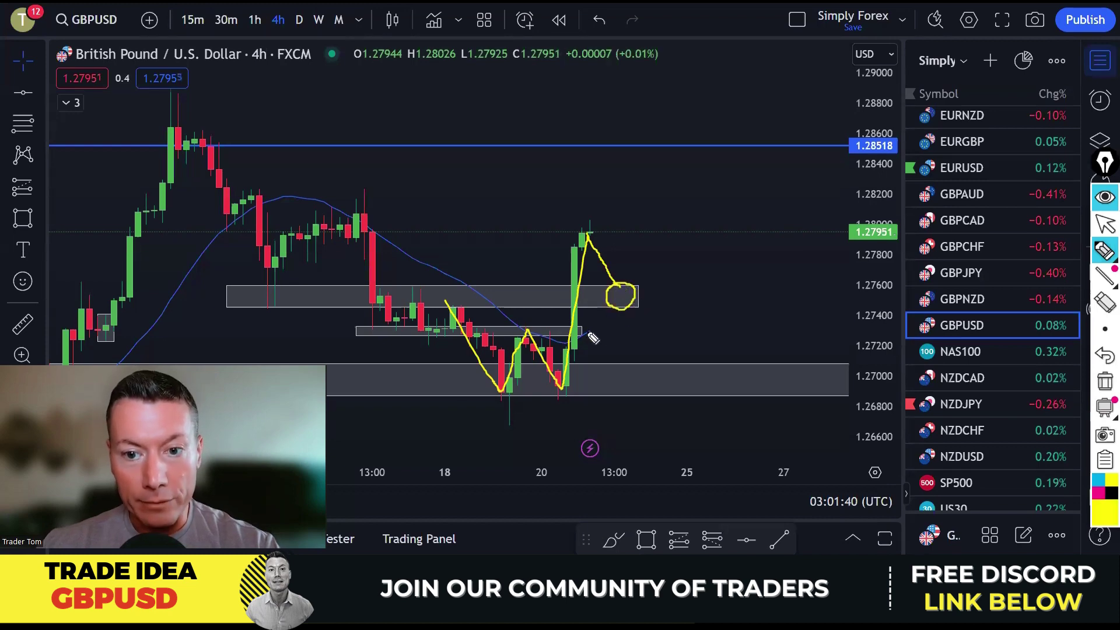
- Extend the moving average to the circled zone, add an upward arrow to about 1.28300, and clear the 4-hour drawings
drag(600, 331, 619, 297)
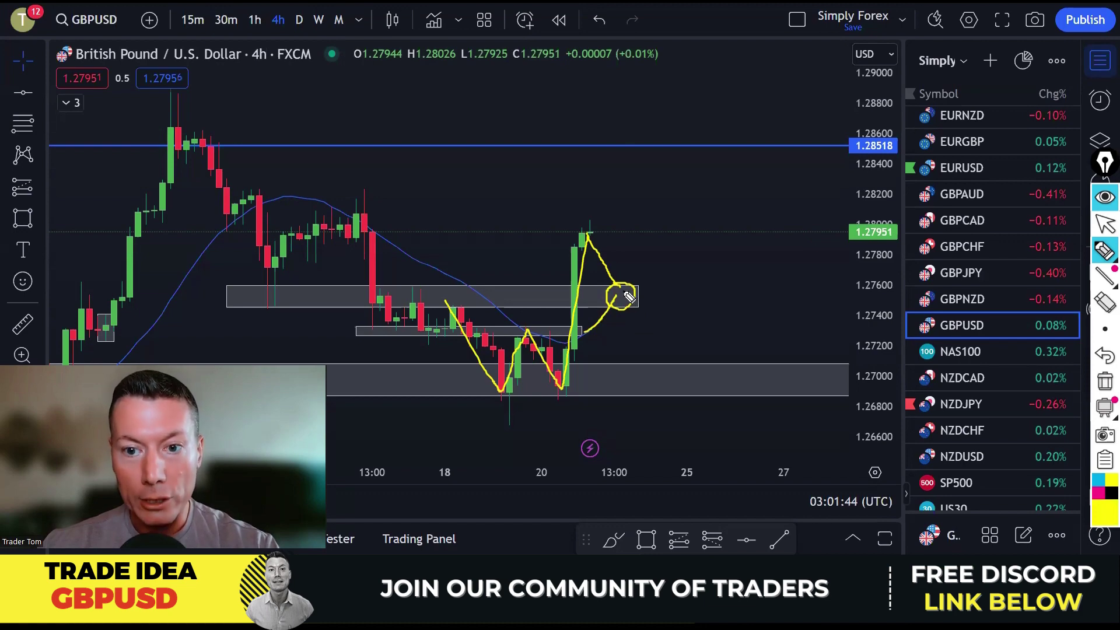
mouse_move(629, 297)
mouse_down()
mouse_move(639, 291)
mouse_move(658, 182)
mouse_up()
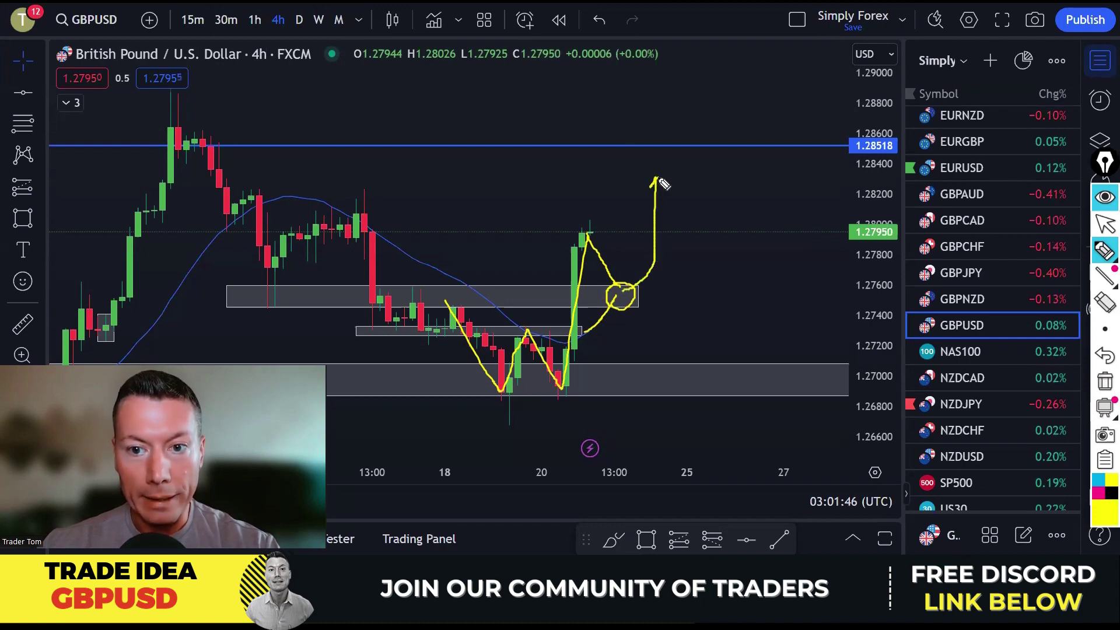
click(1104, 380)
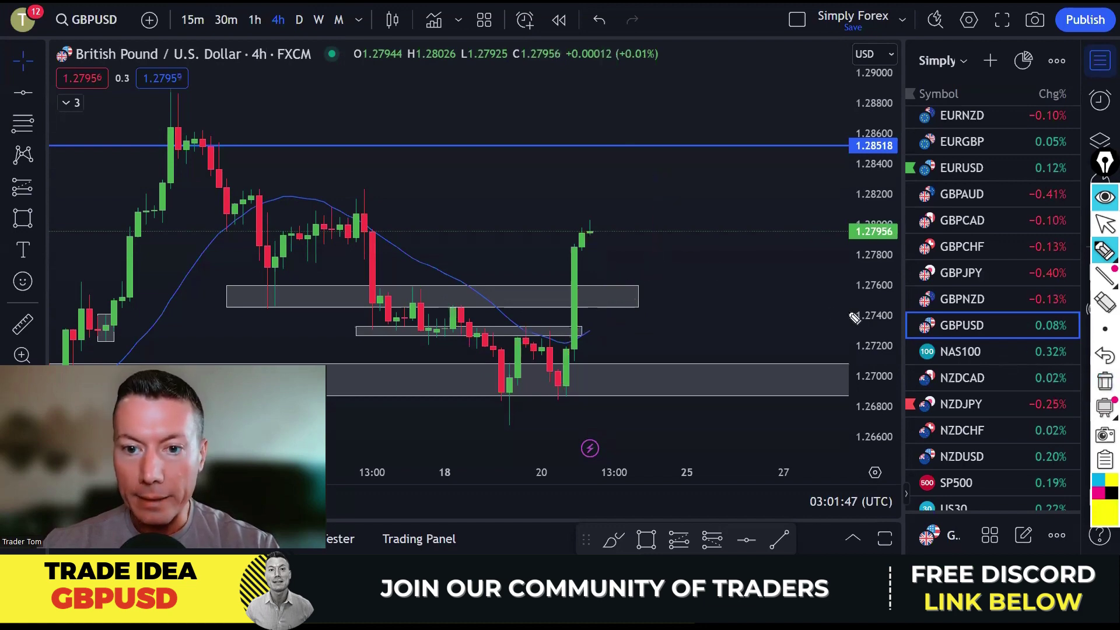
- Switch the GBPUSD chart to the 1-hour timeframe, framing the 19 to 21 March candles with free space ahead of them
click(255, 20)
scroll(724, 234, down, 1)
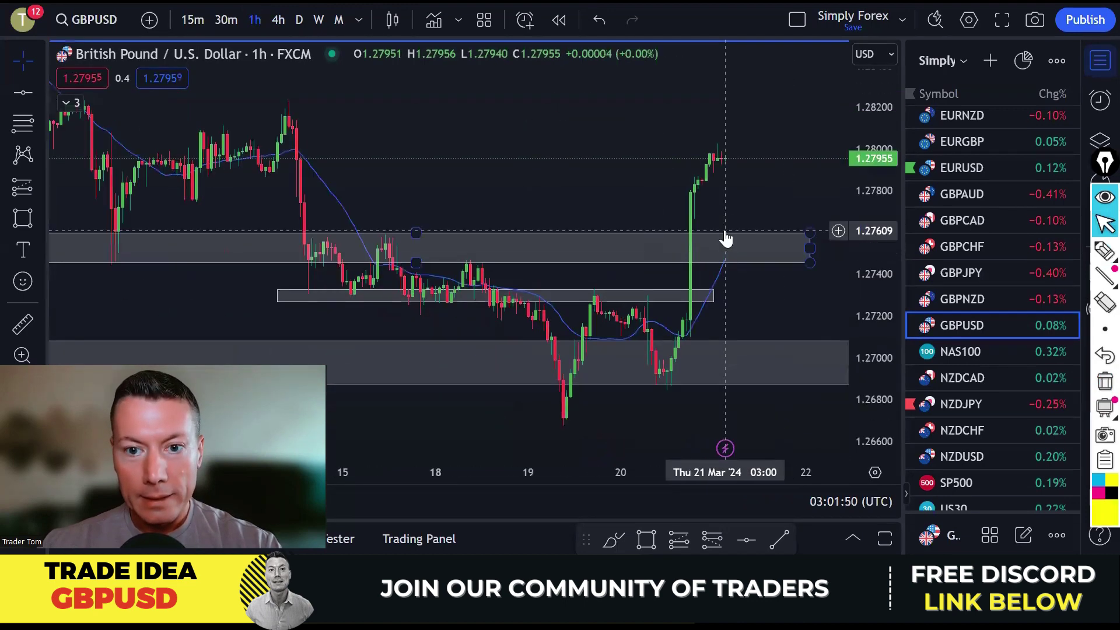
scroll(694, 192, right, 3)
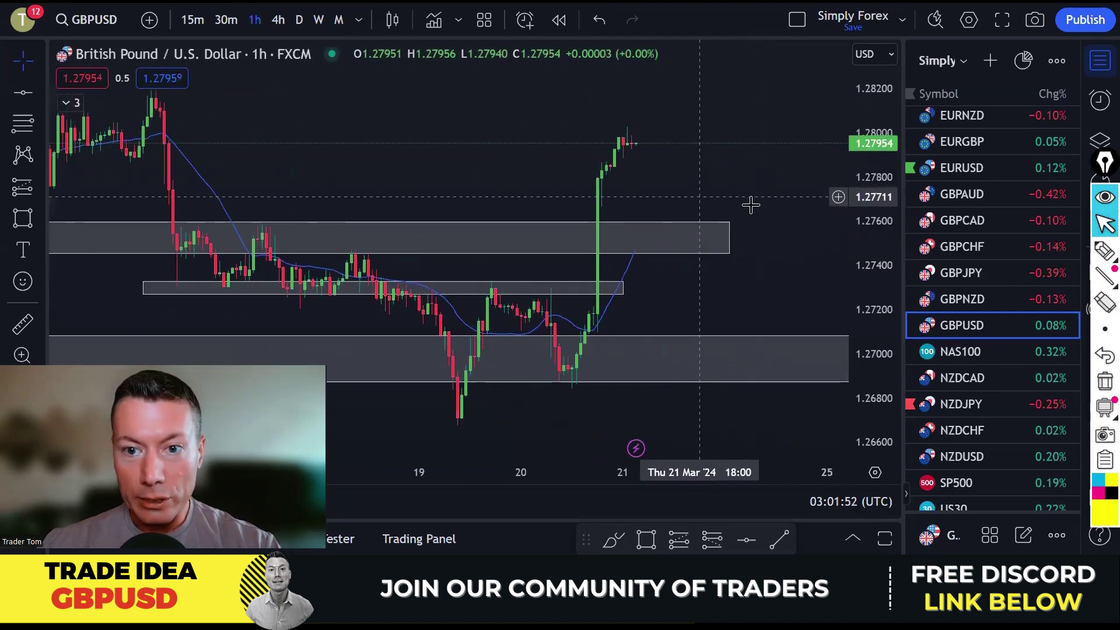
- Sketch a pullback to a circle at the upper grey zone's top edge, followed by an arrow up to about 1.28200, and clear the drawings
click(1104, 251)
mouse_move(628, 142)
mouse_down()
mouse_move(656, 180)
mouse_move(668, 225)
mouse_move(658, 228)
mouse_move(671, 231)
mouse_move(729, 99)
mouse_up()
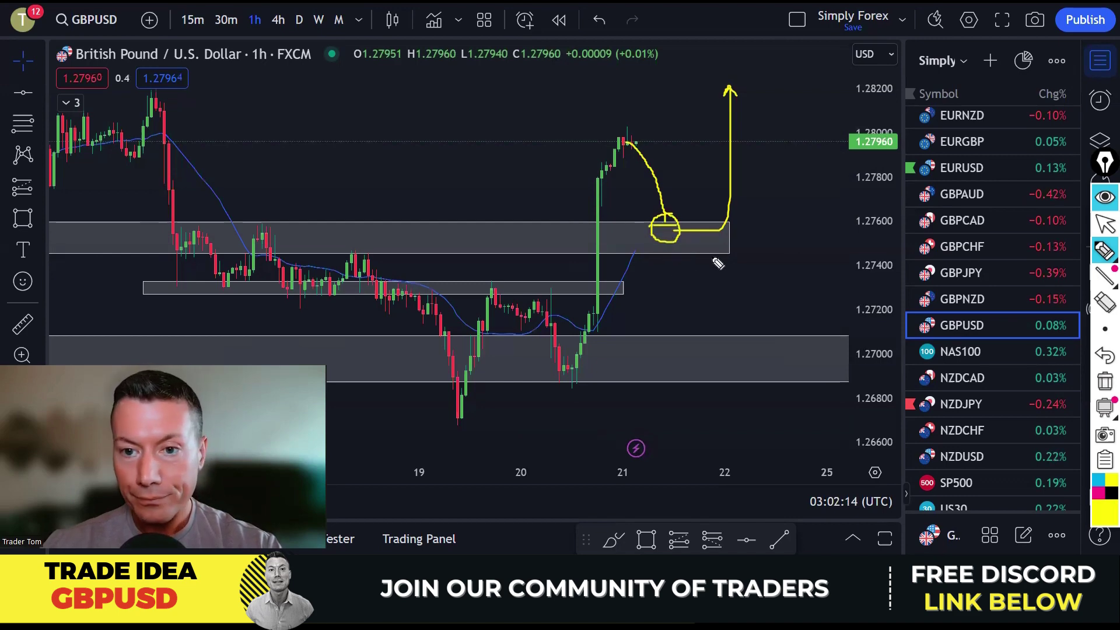
click(1105, 380)
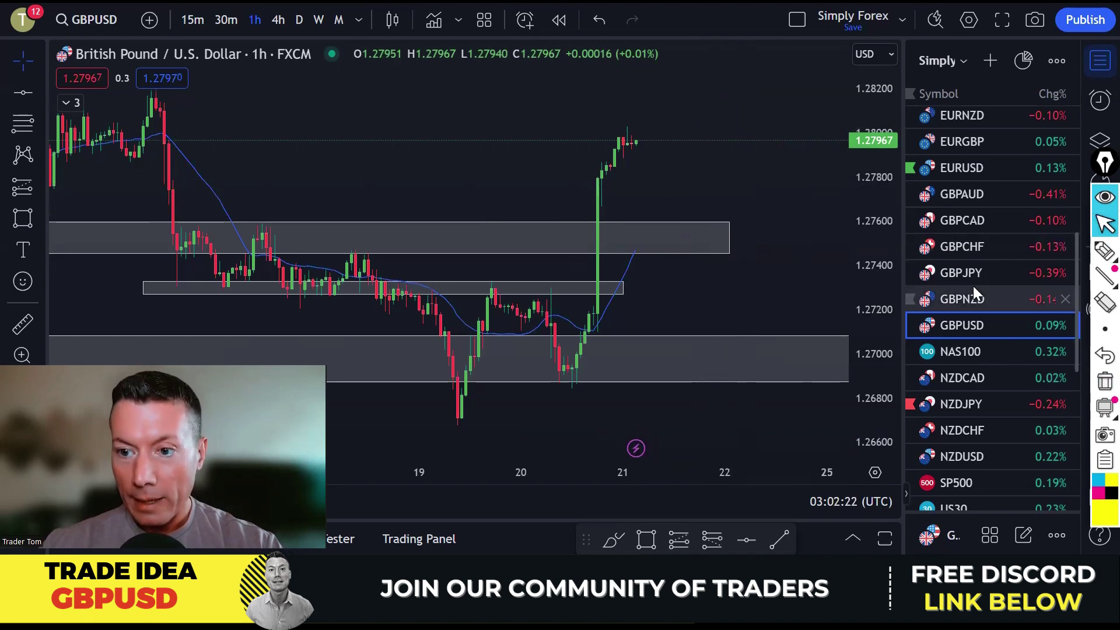
- Open NZDJPY from the watchlist on the daily timeframe, framing the January to March candles and the blue line at 92.503
scroll(973, 286, down, 3)
click(961, 315)
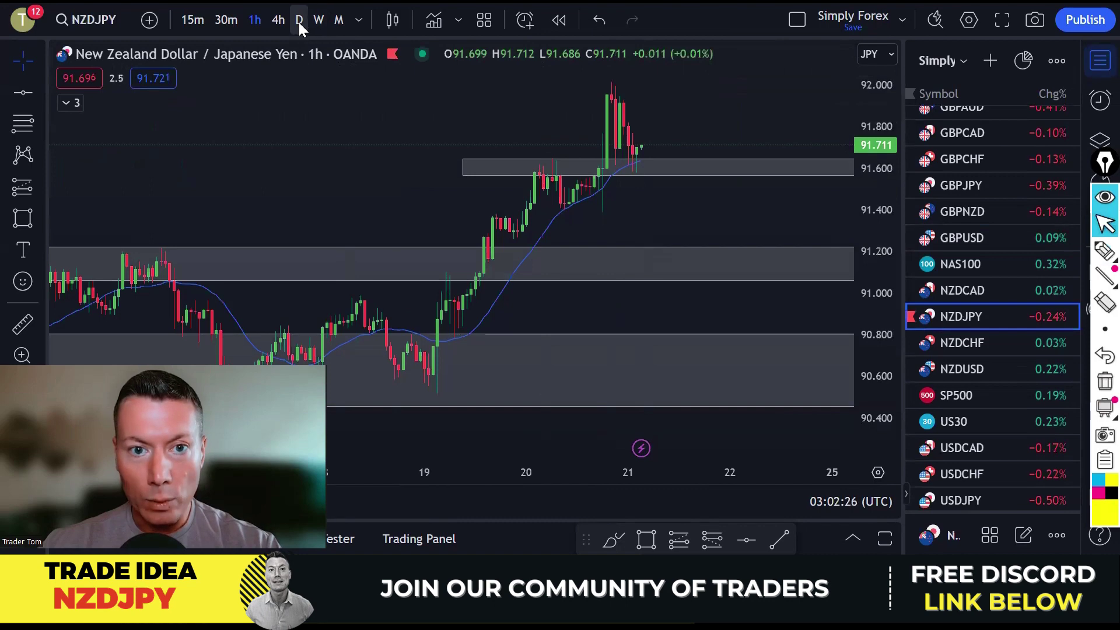
click(299, 21)
scroll(775, 301, up, 4)
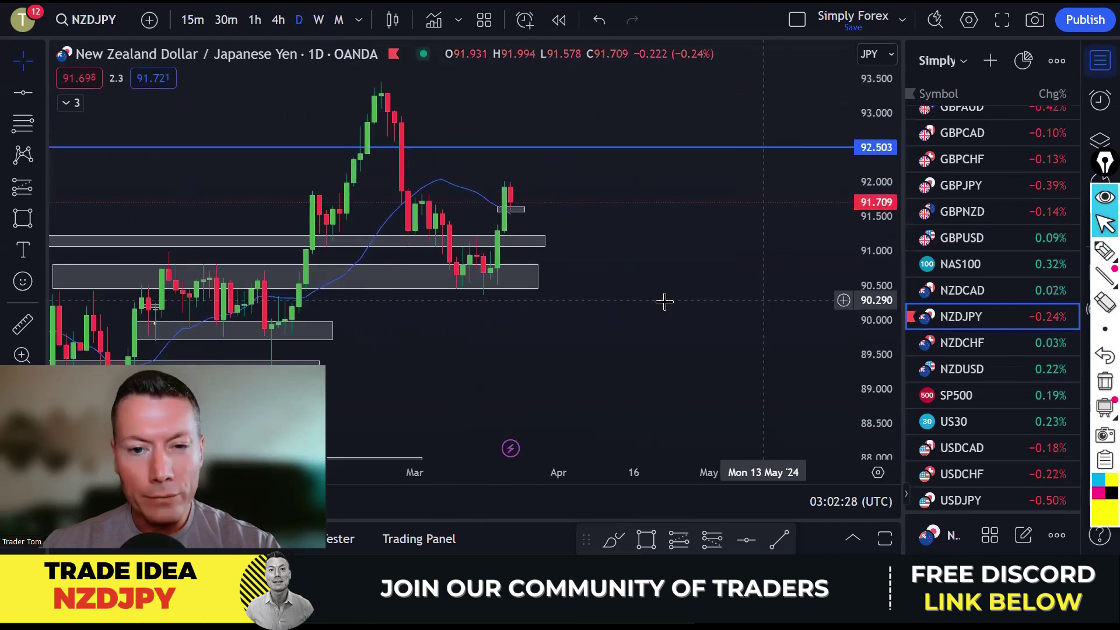
drag(650, 235, 747, 249)
scroll(747, 248, up, 2)
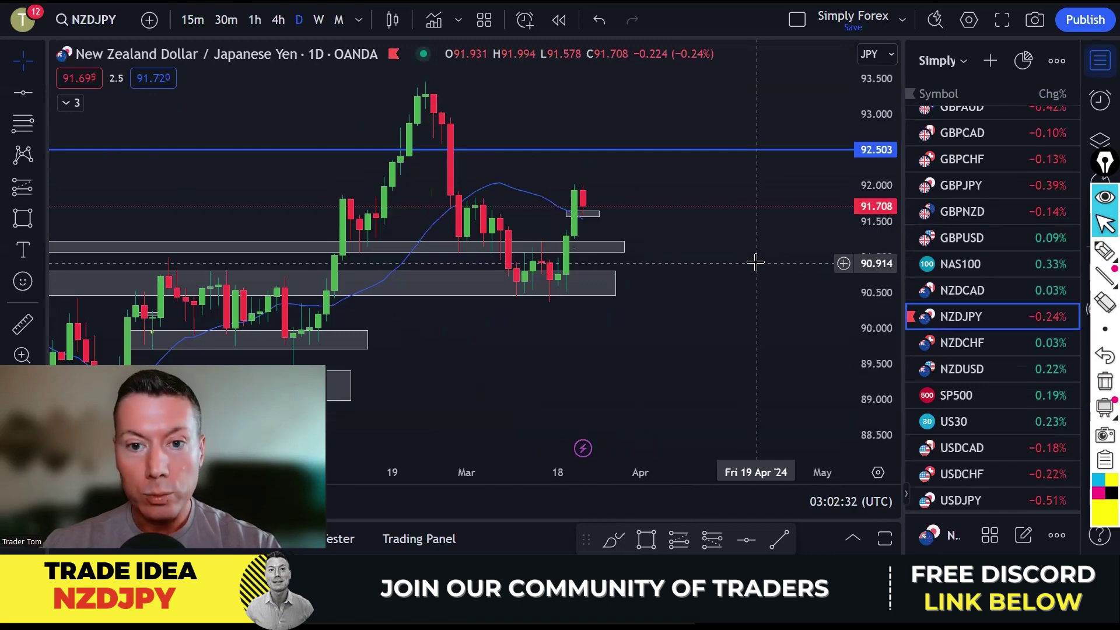
scroll(748, 251, down, 2)
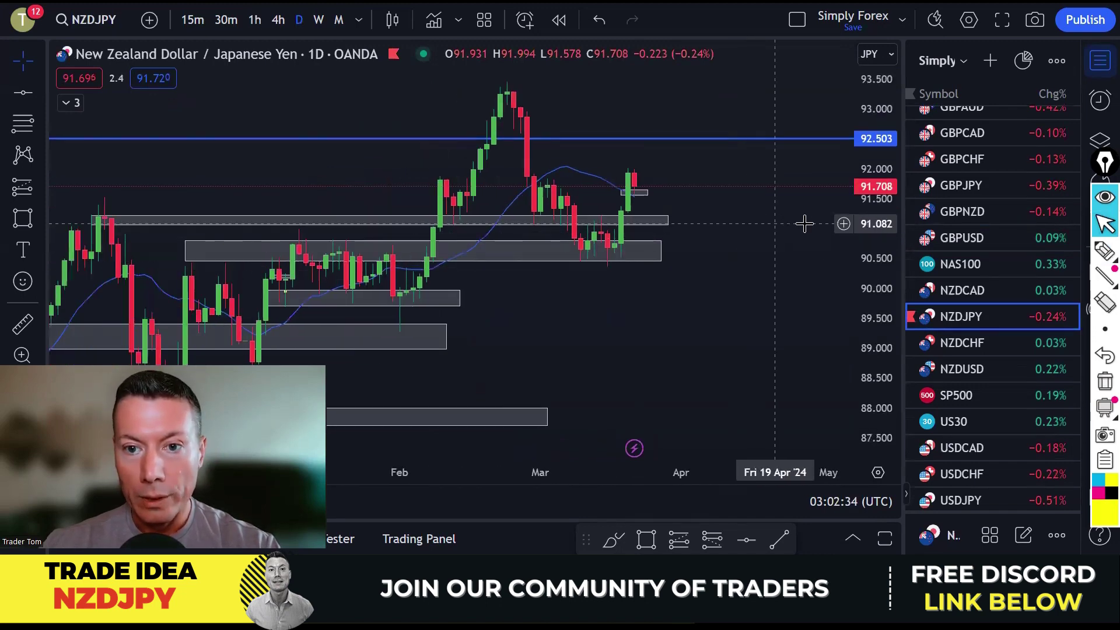
- Trace the NZDJPY daily swings from early February into March, underline the lows near 90.500, and draw an upward arrow to about 92.000
click(1104, 251)
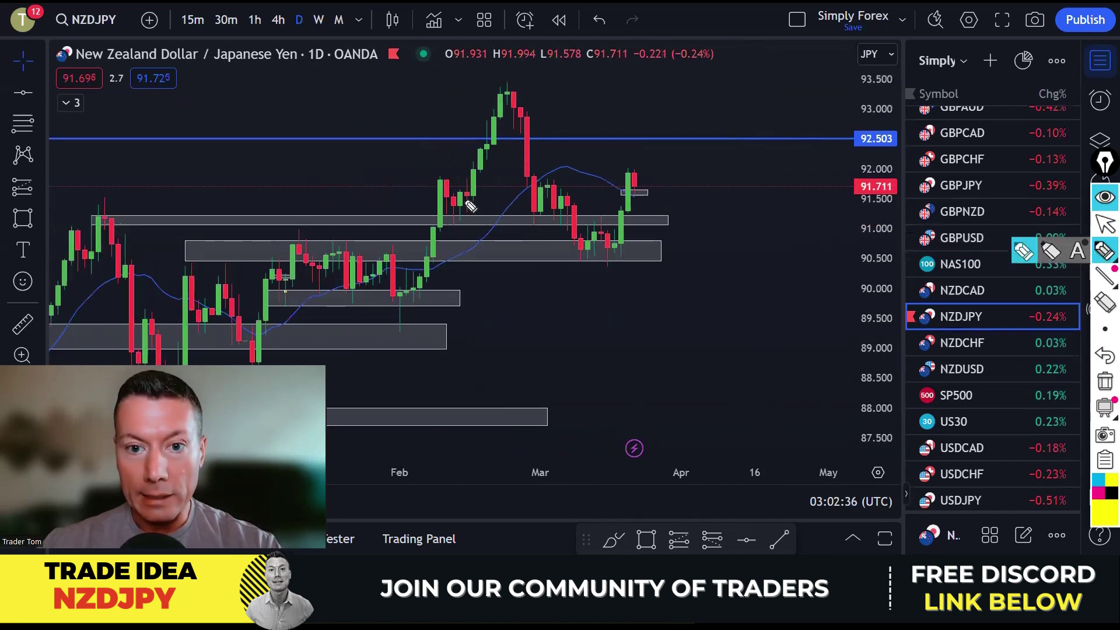
mouse_move(413, 285)
mouse_down()
mouse_move(441, 178)
mouse_move(459, 217)
mouse_move(508, 93)
mouse_move(537, 217)
mouse_move(563, 187)
mouse_move(582, 253)
mouse_move(597, 227)
mouse_move(629, 264)
mouse_move(575, 262)
mouse_move(647, 267)
mouse_up()
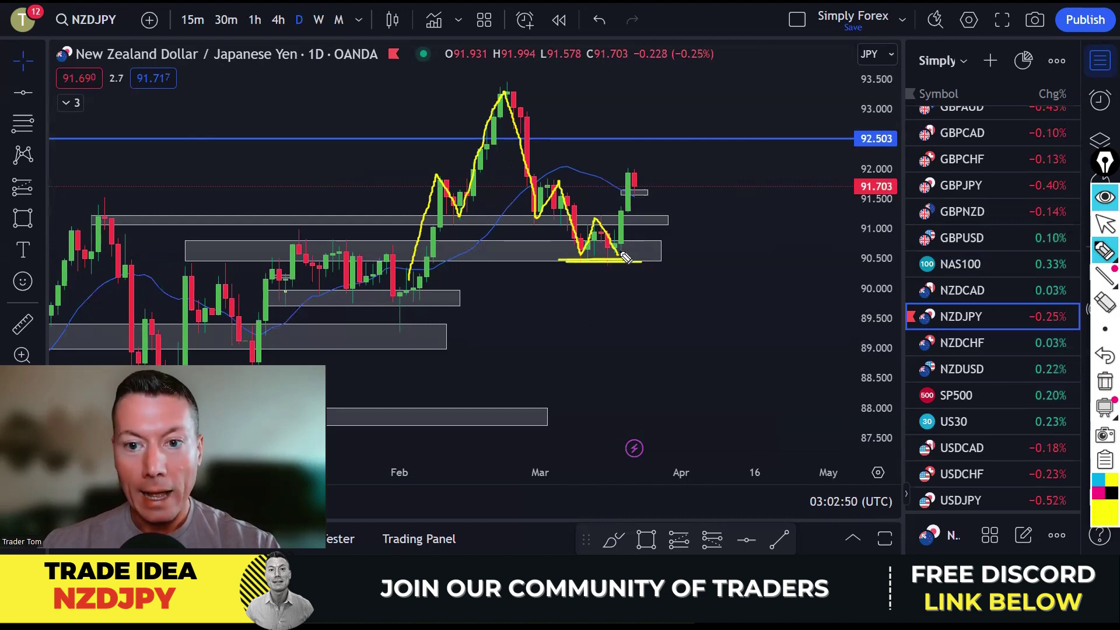
mouse_move(624, 257)
mouse_down()
mouse_move(656, 230)
mouse_move(659, 172)
mouse_move(652, 186)
mouse_move(669, 185)
mouse_up()
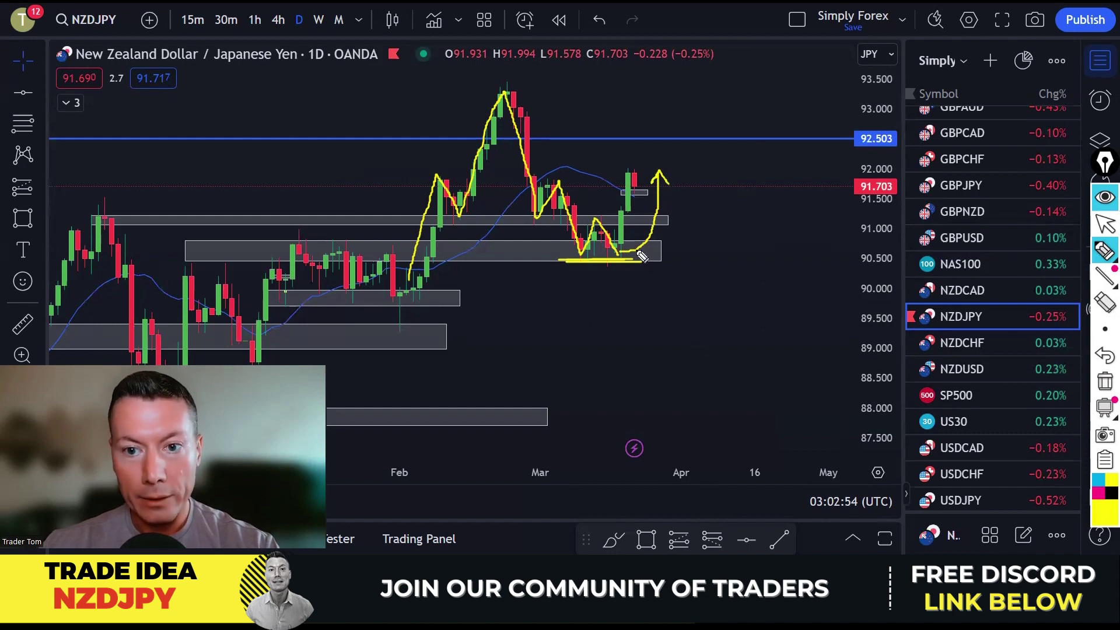
- Line the two lower highs of the NZDJPY decline at about 91.200 and 91.750, and clear the drawings
drag(578, 217, 632, 217)
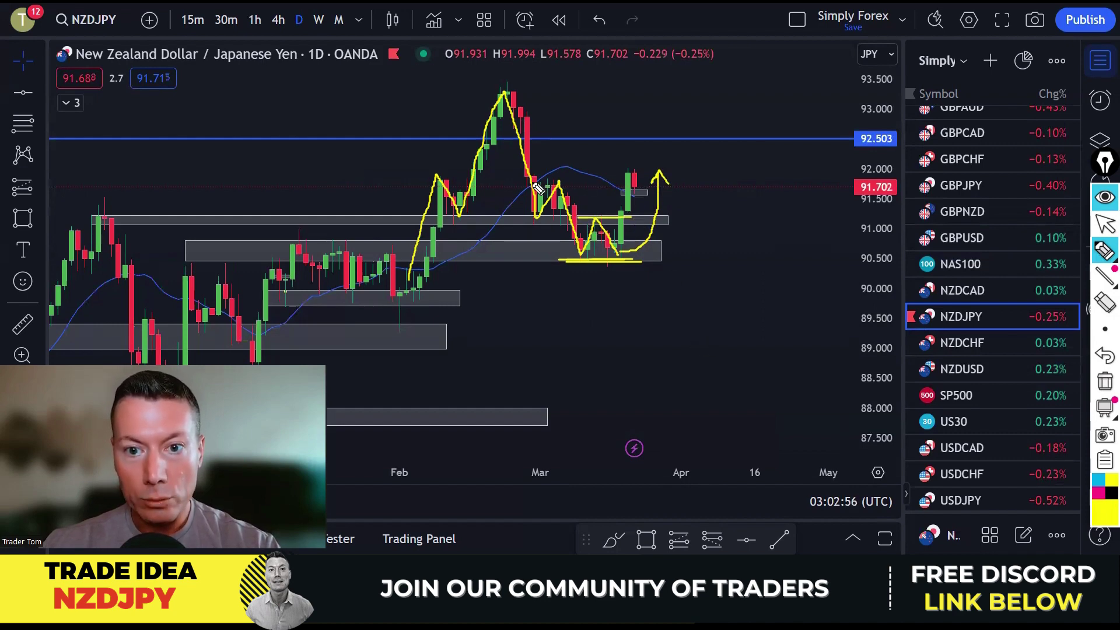
drag(533, 183, 570, 183)
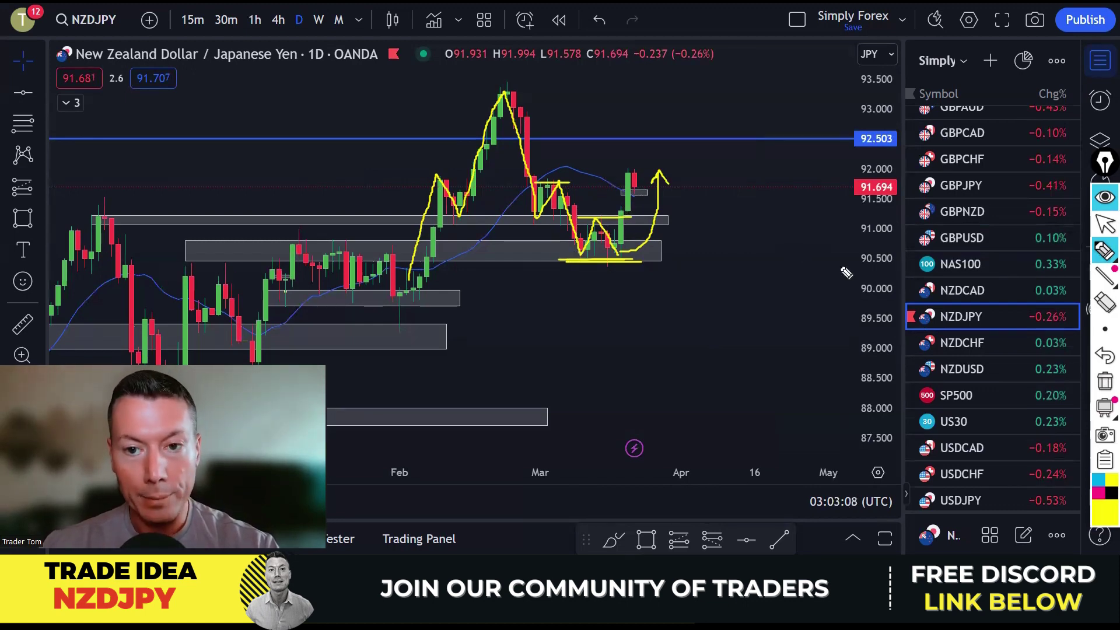
click(1104, 380)
click(1104, 223)
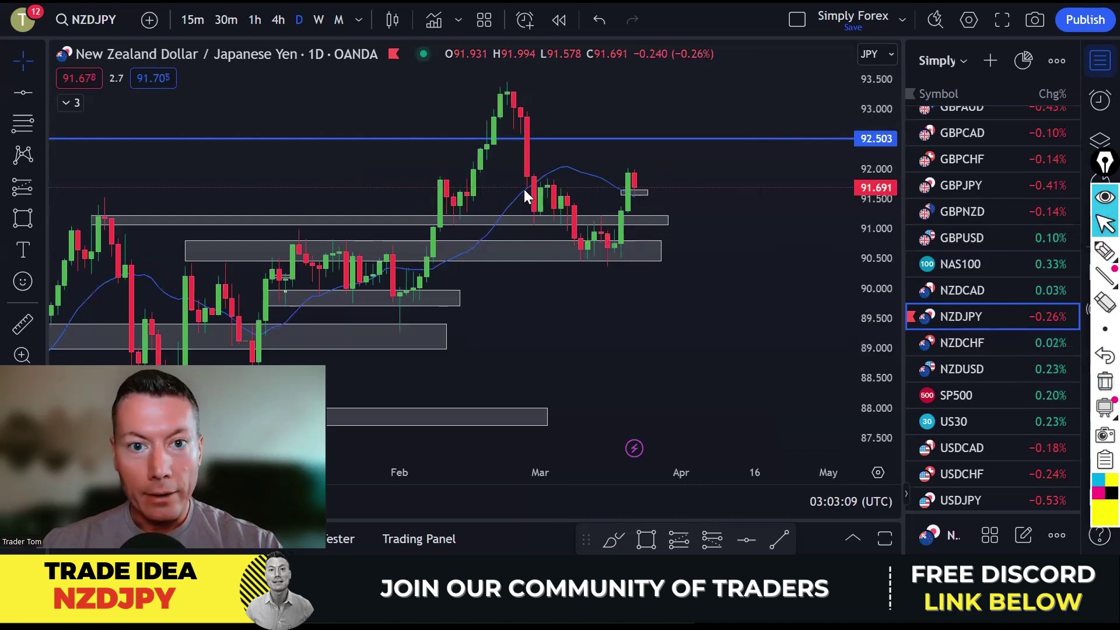
- Switch the NZDJPY chart to the 1-hour timeframe, framing the price action around 20 and 21 March
click(254, 19)
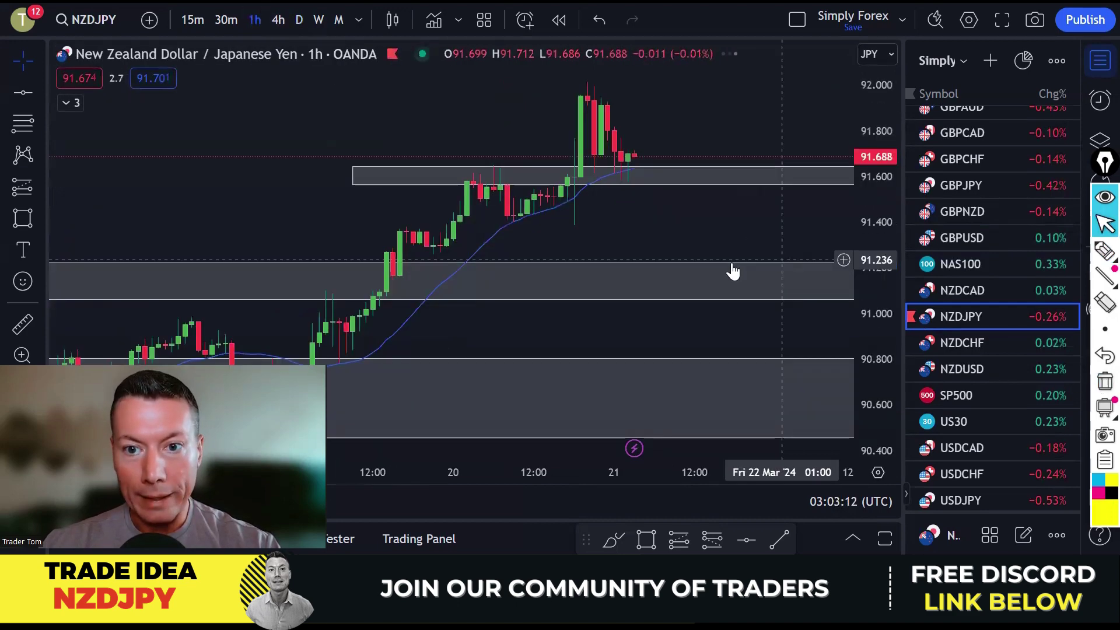
scroll(733, 272, down, 5)
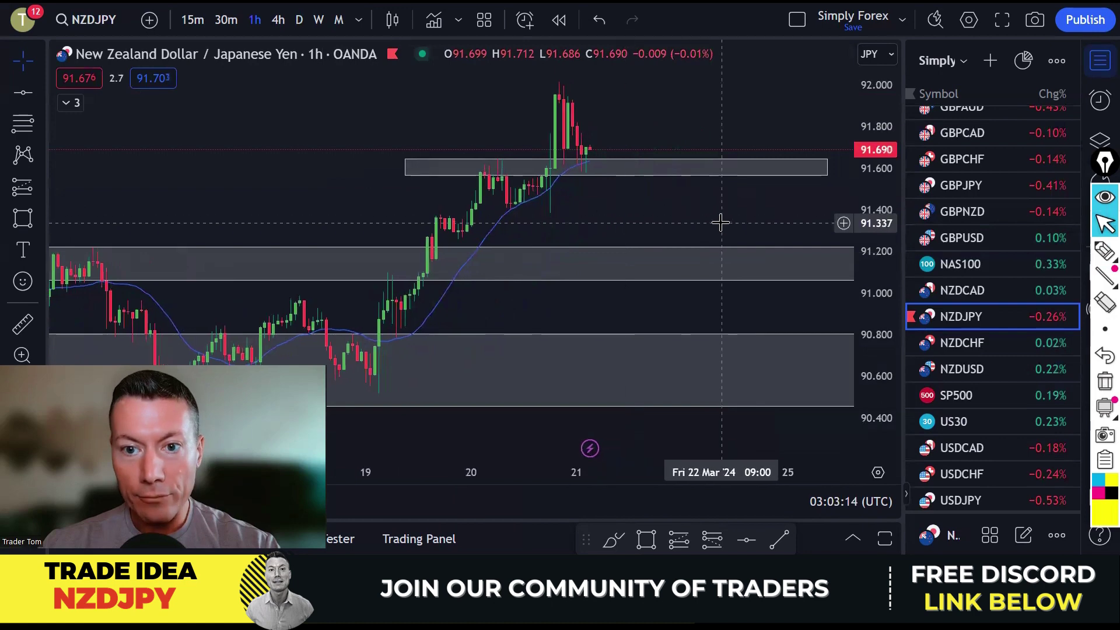
scroll(721, 222, up, 1)
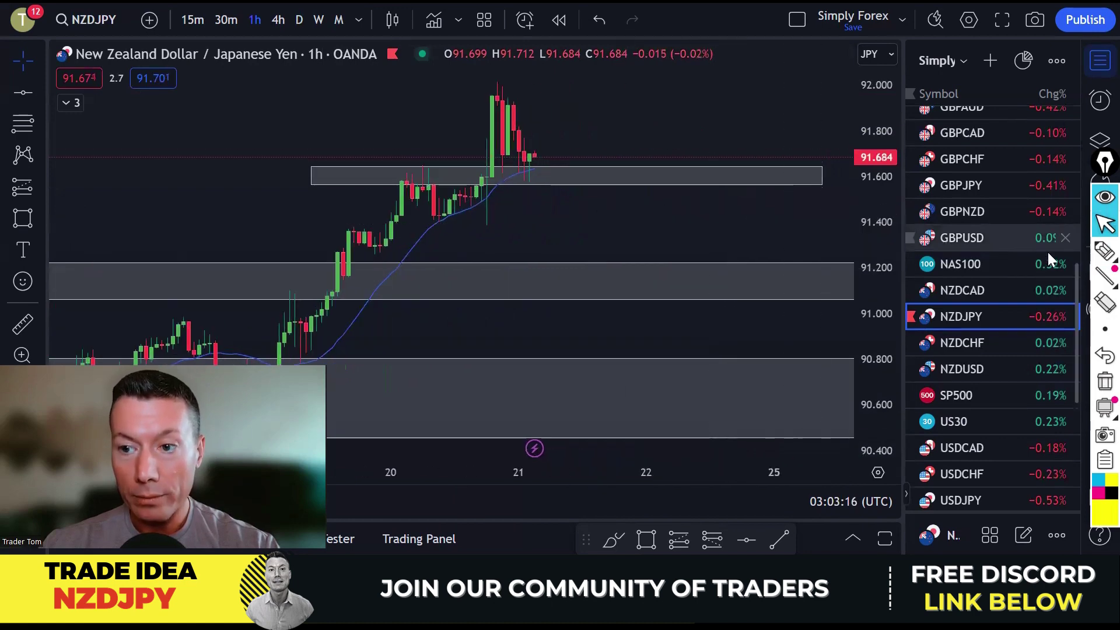
- Trace the NZDJPY hourly swings into the 21 March pullback and line the earlier high and the retest in the upper grey zone near 91.600
click(1104, 251)
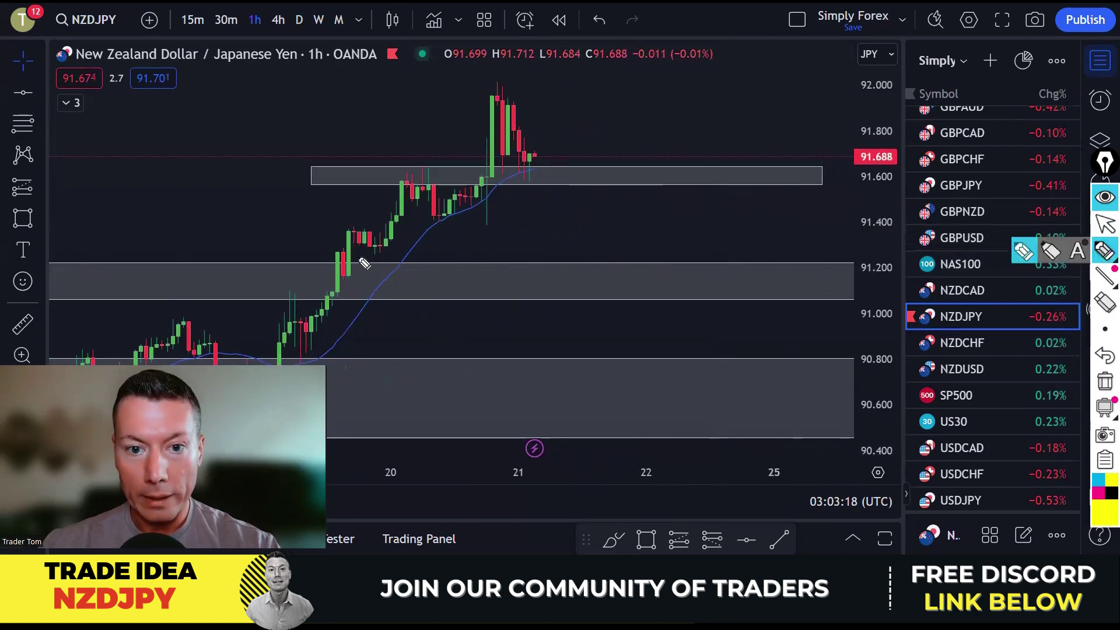
mouse_move(364, 264)
mouse_down()
mouse_move(396, 200)
mouse_move(431, 175)
mouse_move(460, 204)
mouse_move(505, 111)
mouse_move(533, 169)
mouse_up()
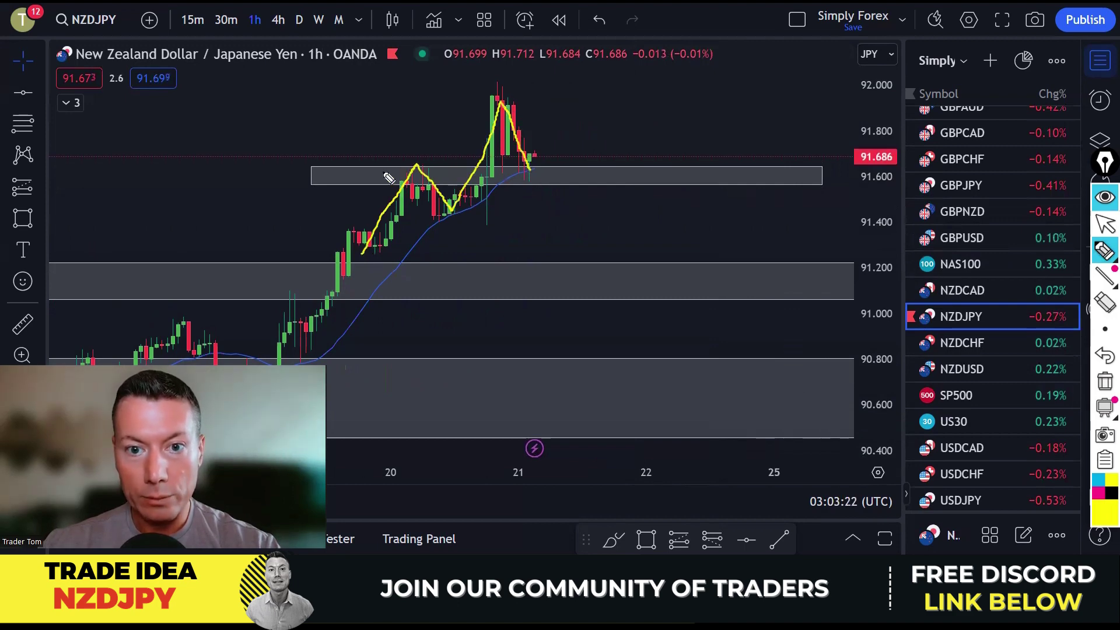
drag(384, 172, 575, 172)
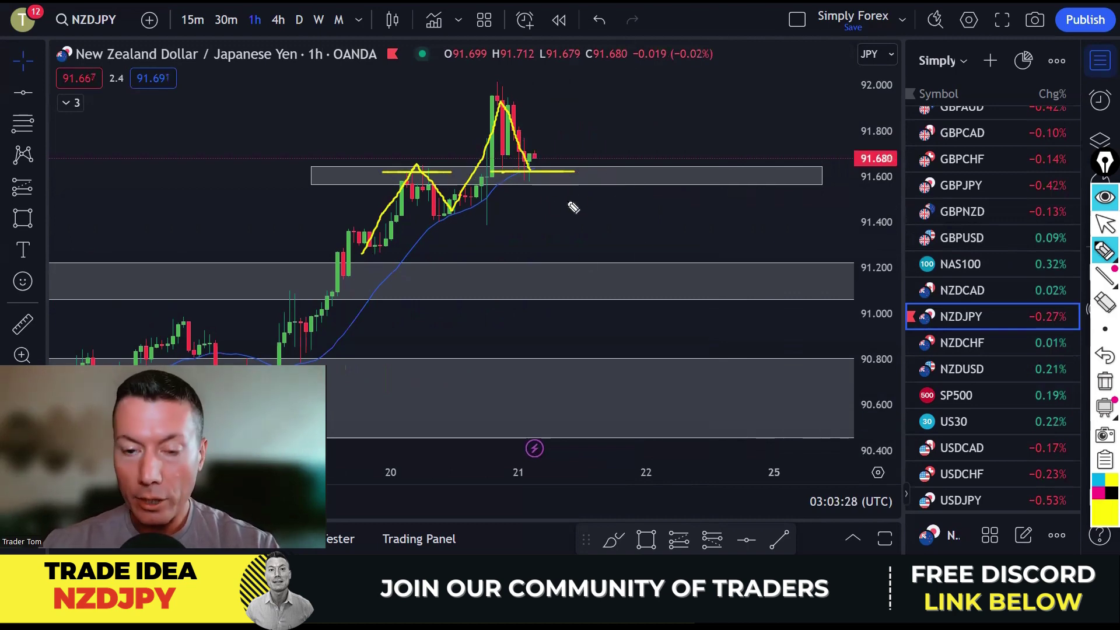
- Draw an upward arrow from the NZDJPY hourly retest near 91.640 to about 92.000, line the recent high near 91.970, and clear the drawings
mouse_move(543, 169)
mouse_down()
mouse_move(597, 119)
mouse_move(597, 82)
mouse_up()
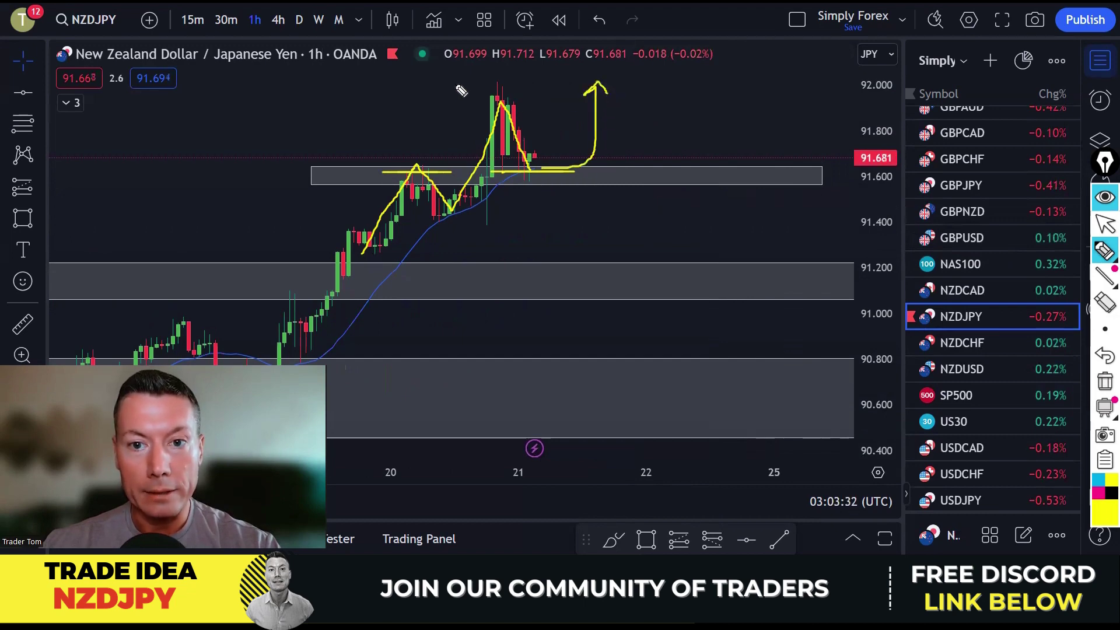
drag(455, 90, 576, 91)
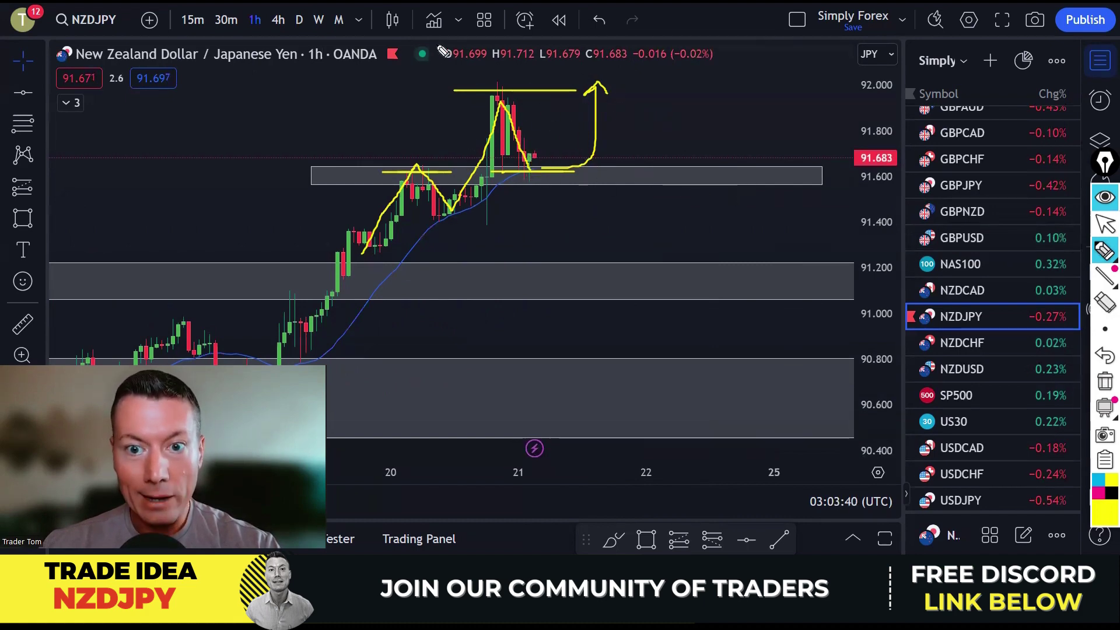
click(1103, 380)
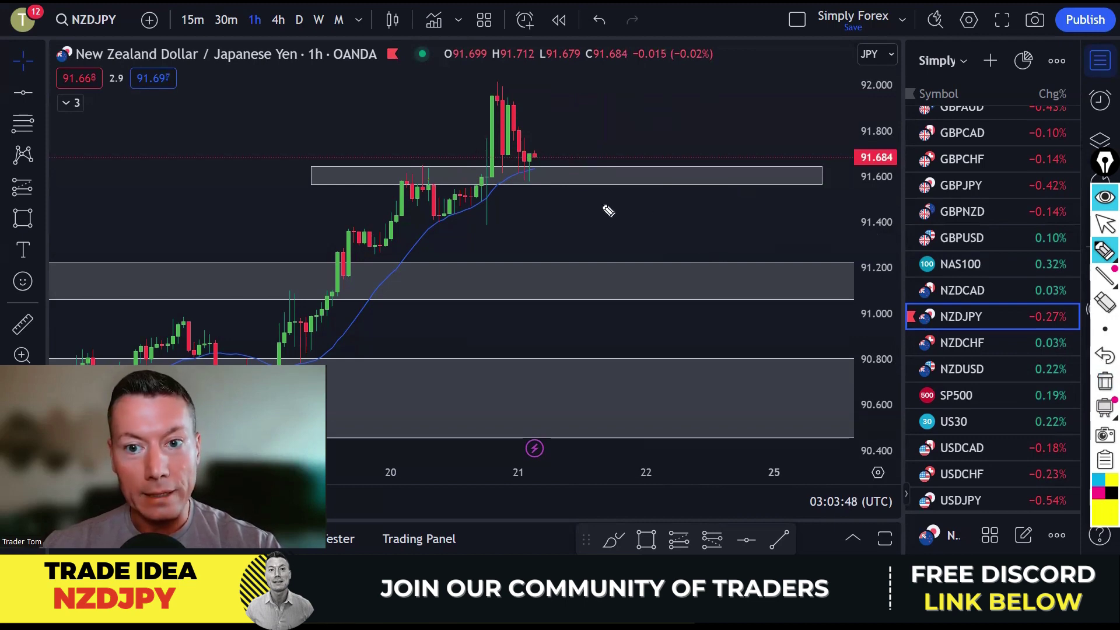
key(Escape)
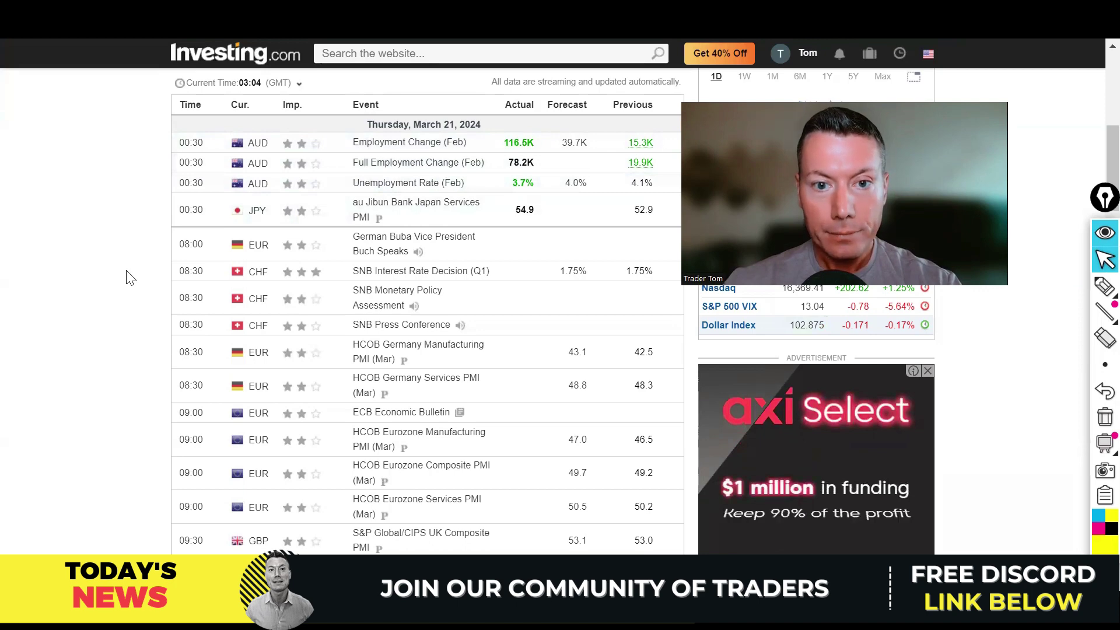
- Review the Investing.com economic calendar for Thursday, March 21, 2024, from the early AUD releases through to the 23:30 JPY CPI events
scroll(130, 279, down, 1)
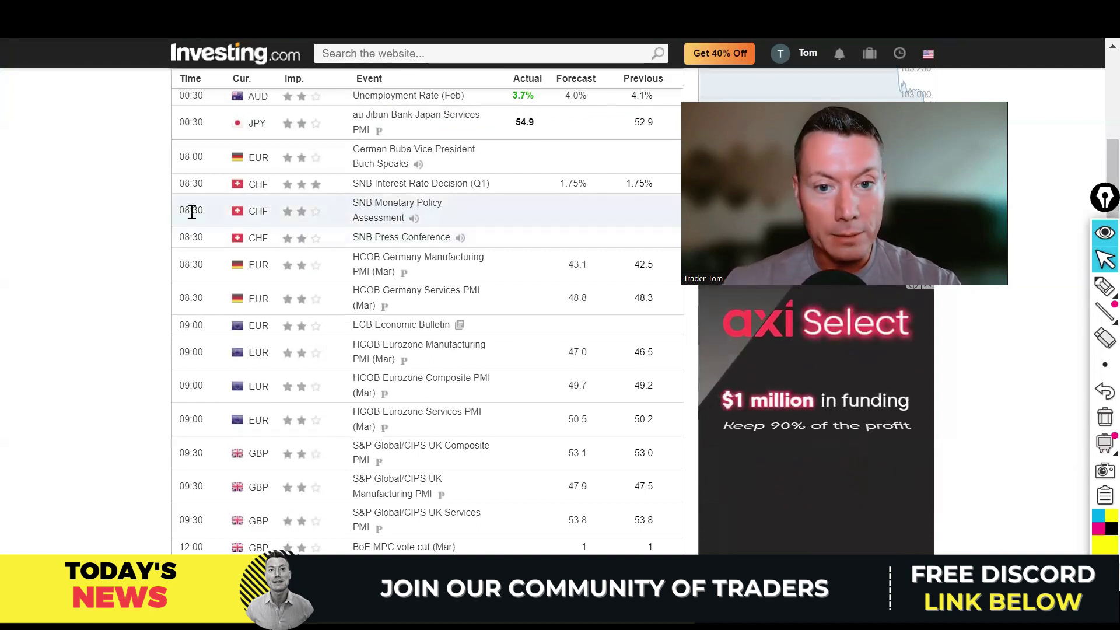
scroll(139, 271, down, 1)
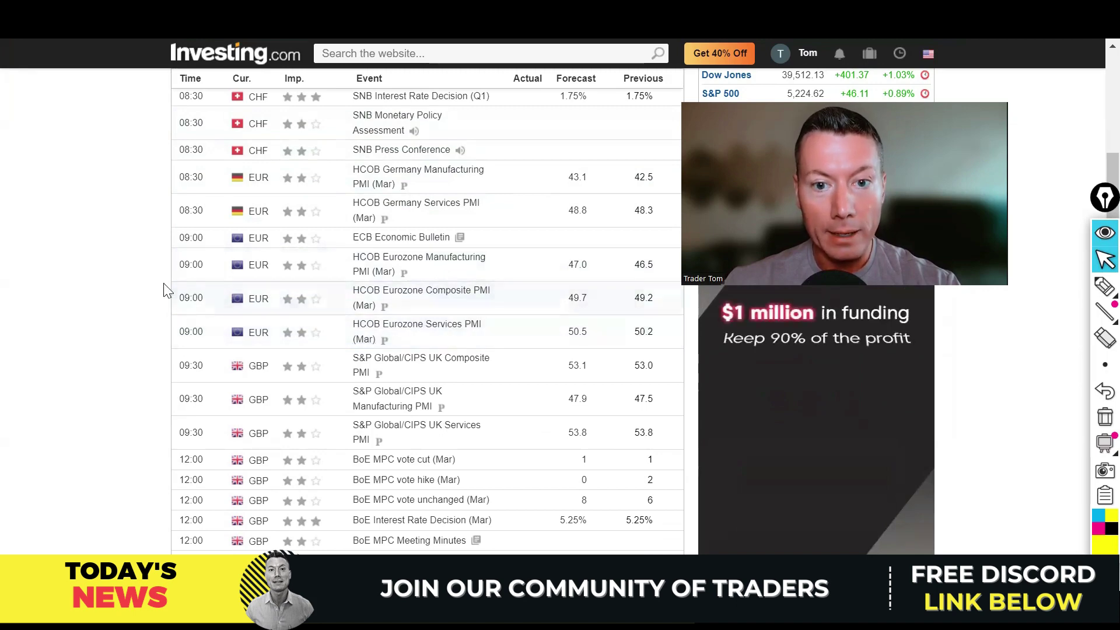
scroll(137, 318, down, 3)
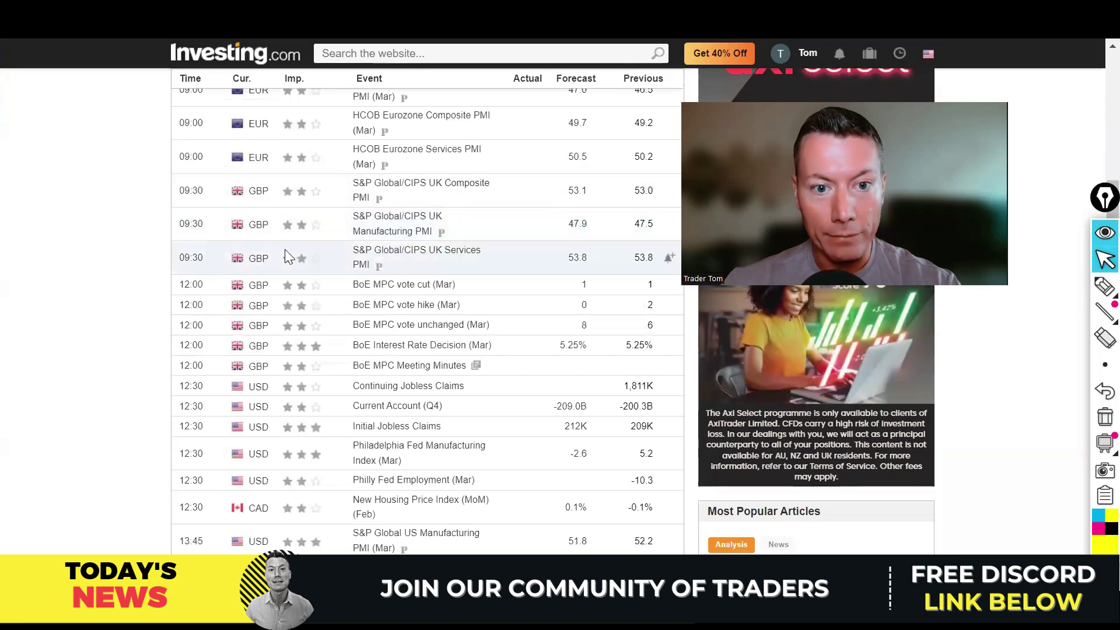
scroll(115, 294, down, 2)
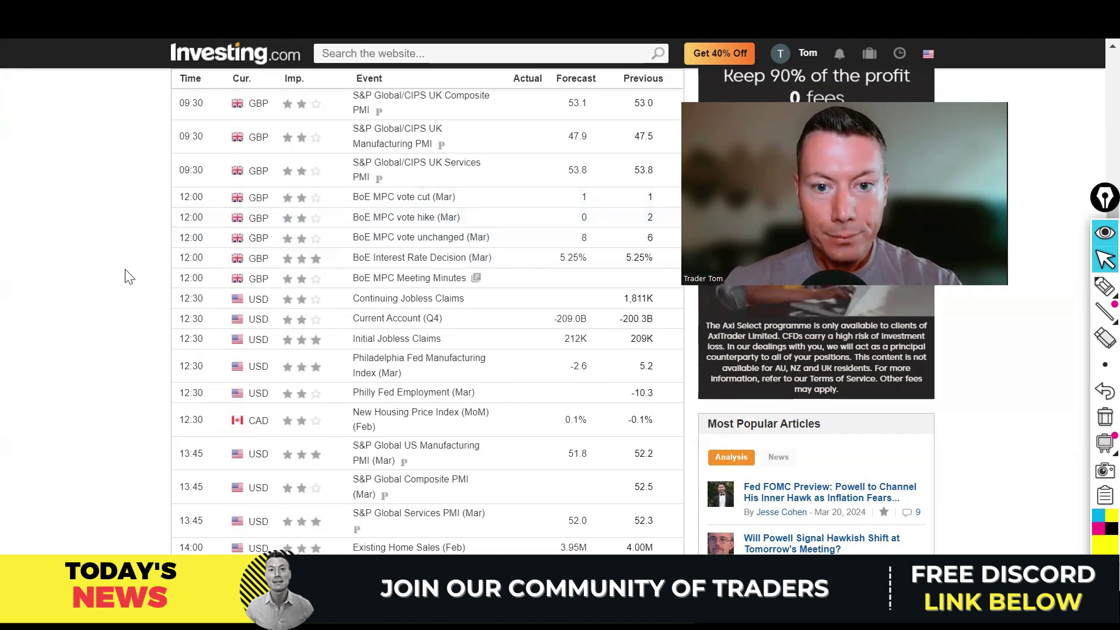
scroll(129, 276, down, 3)
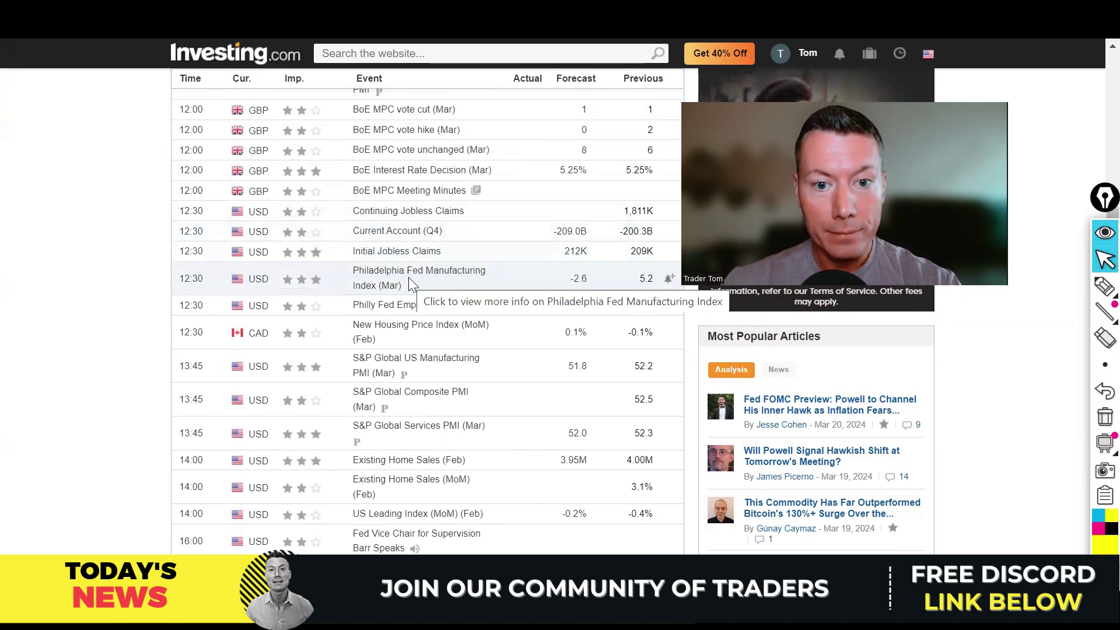
scroll(119, 321, down, 2)
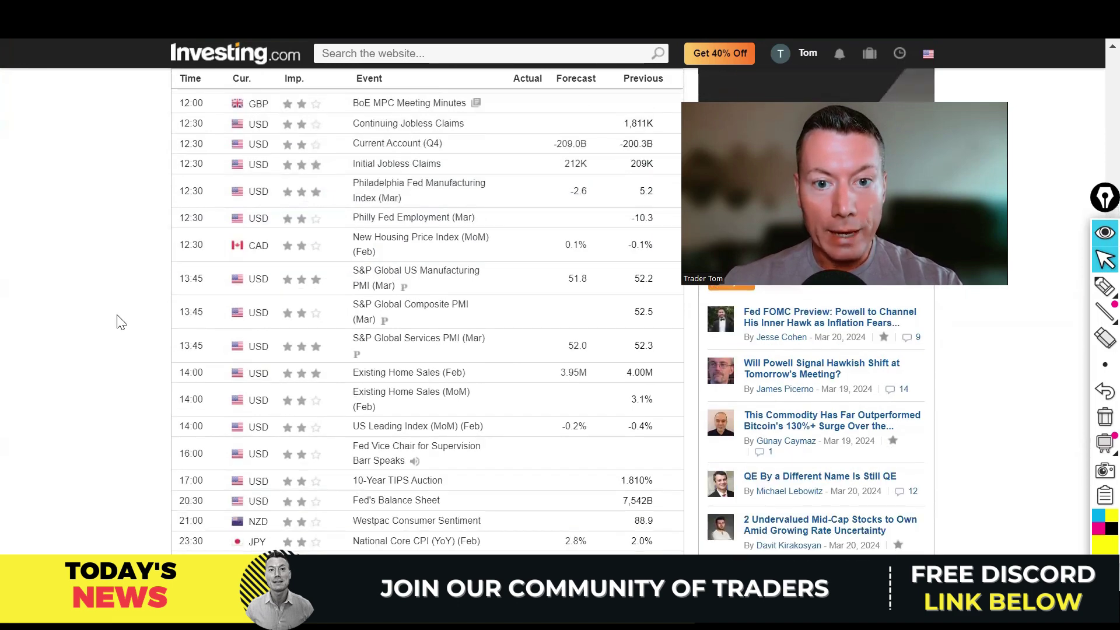
scroll(121, 322, down, 2)
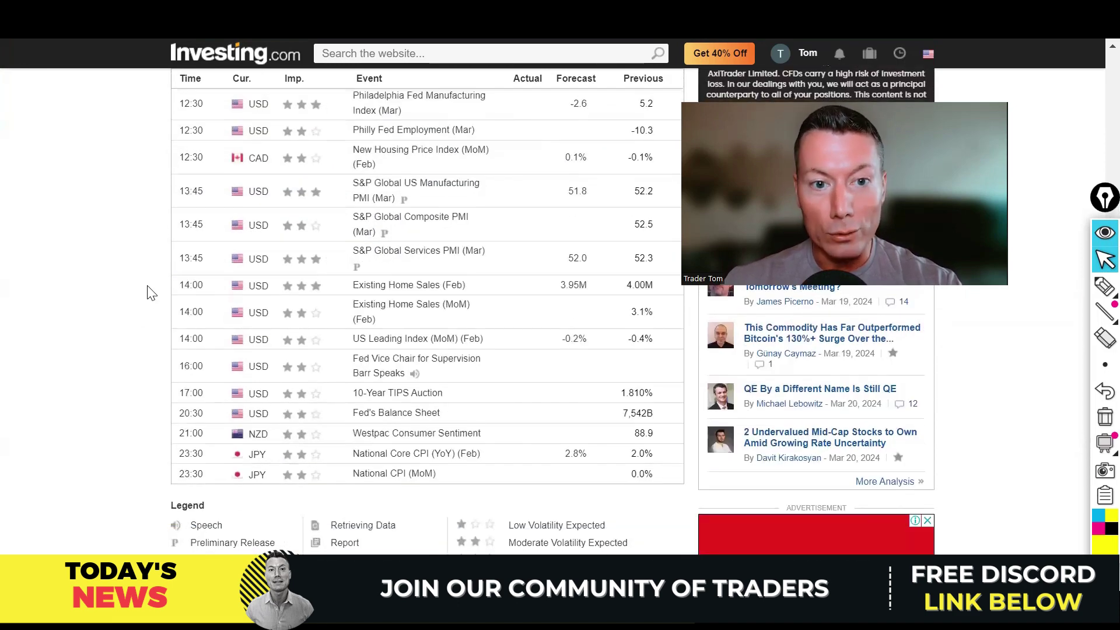